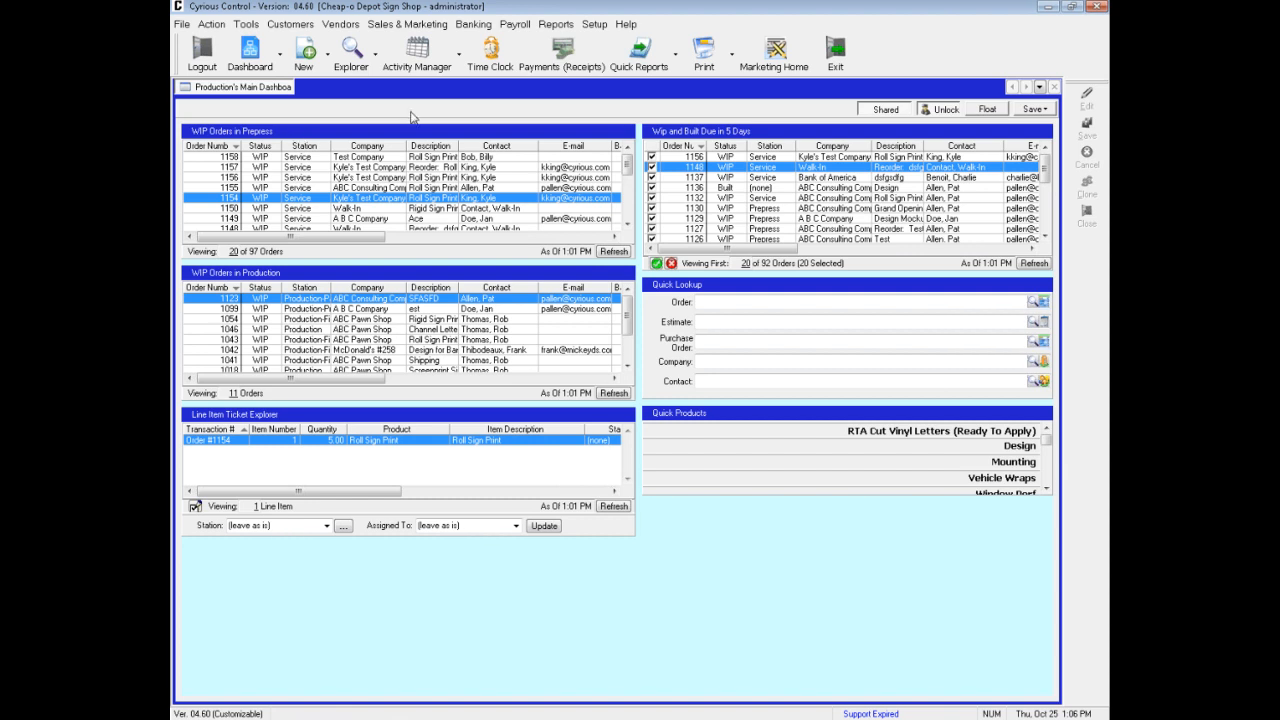
# Open the report criteria for WIP Summary - Order Level from the In WIP Reports group under WIP & Built
pyautogui.click(556, 26)
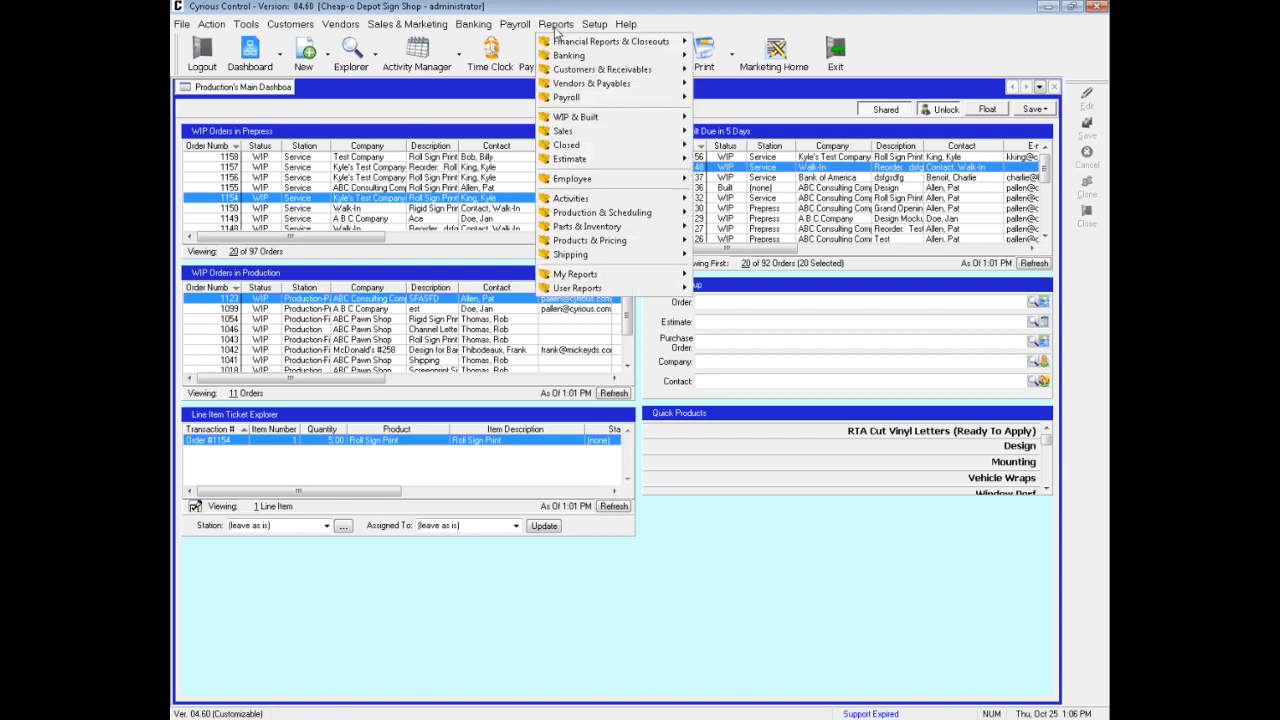
pyautogui.moveTo(572, 120)
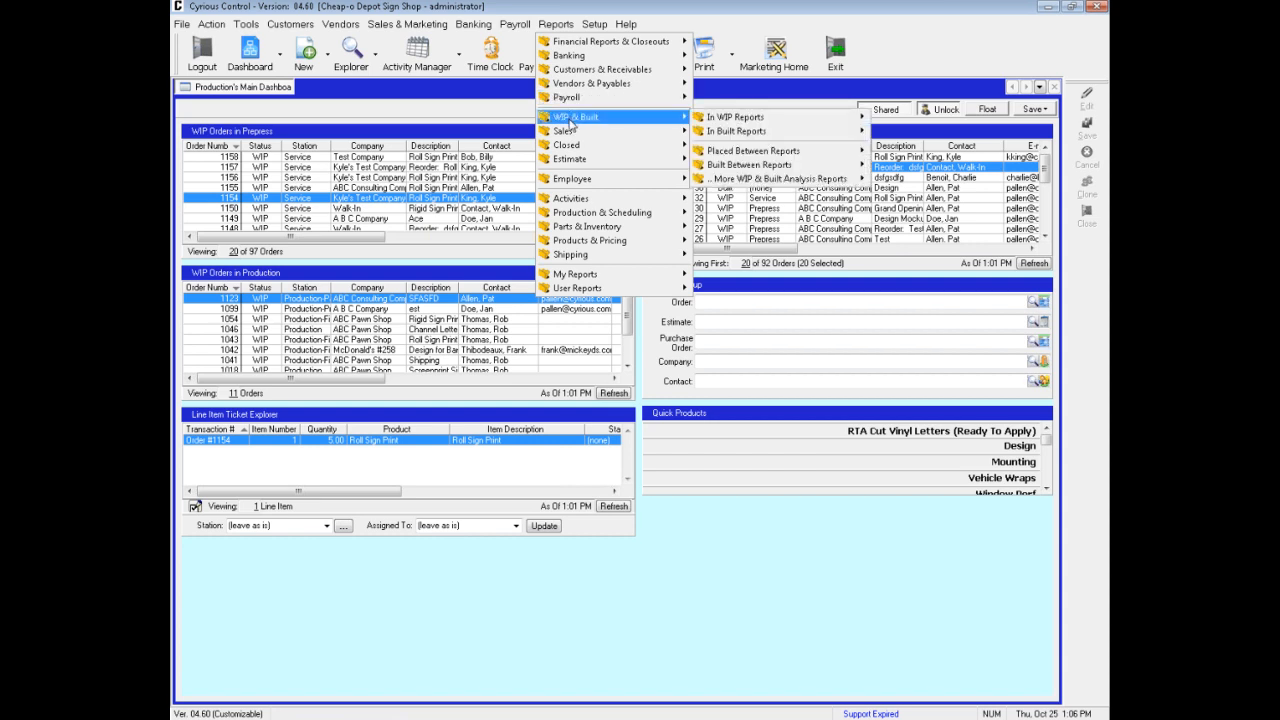
pyautogui.moveTo(737, 119)
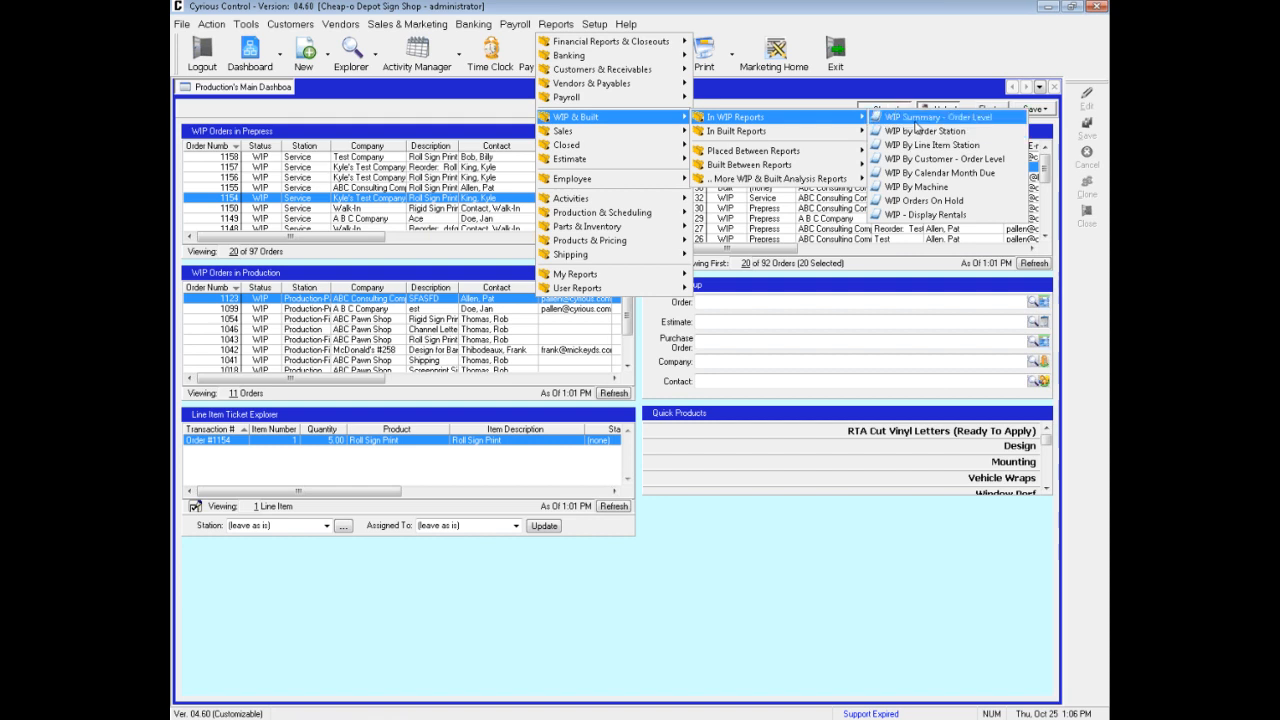
pyautogui.click(916, 118)
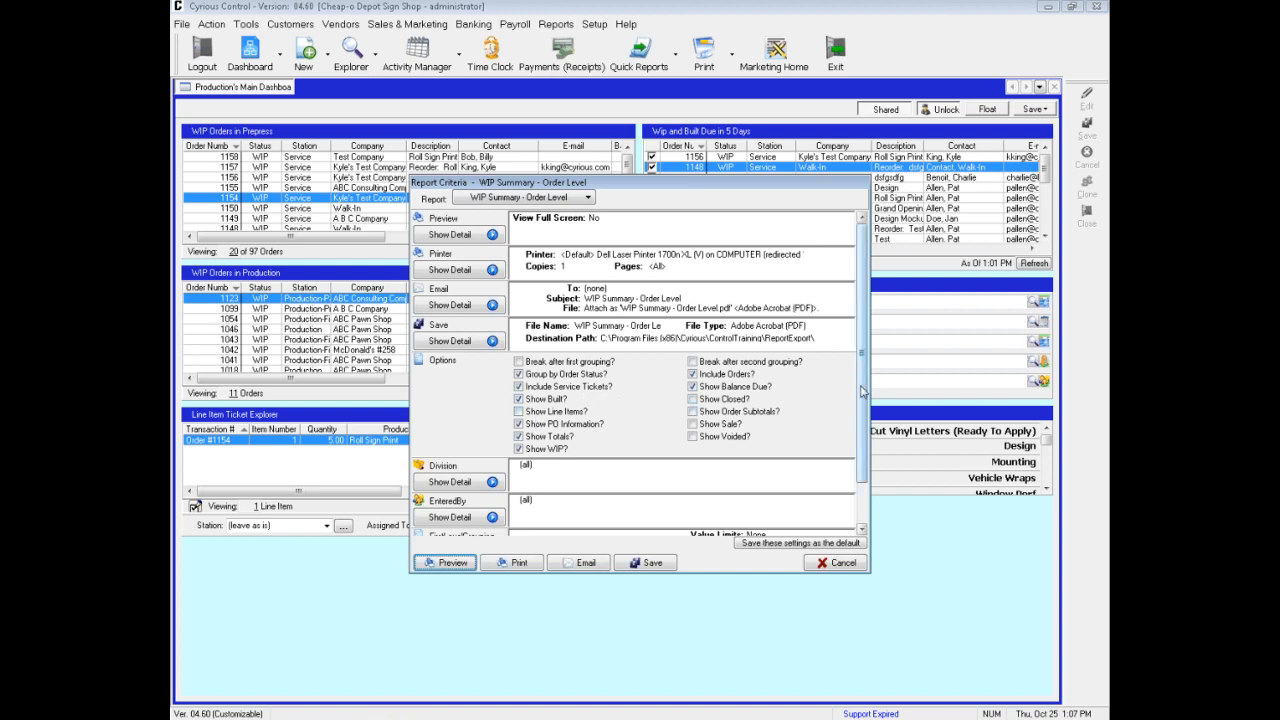
# Examine the report criteria, including the EnteredBy employee filter and the available first-level grouping choices
pyautogui.scroll(-3, 862, 500)
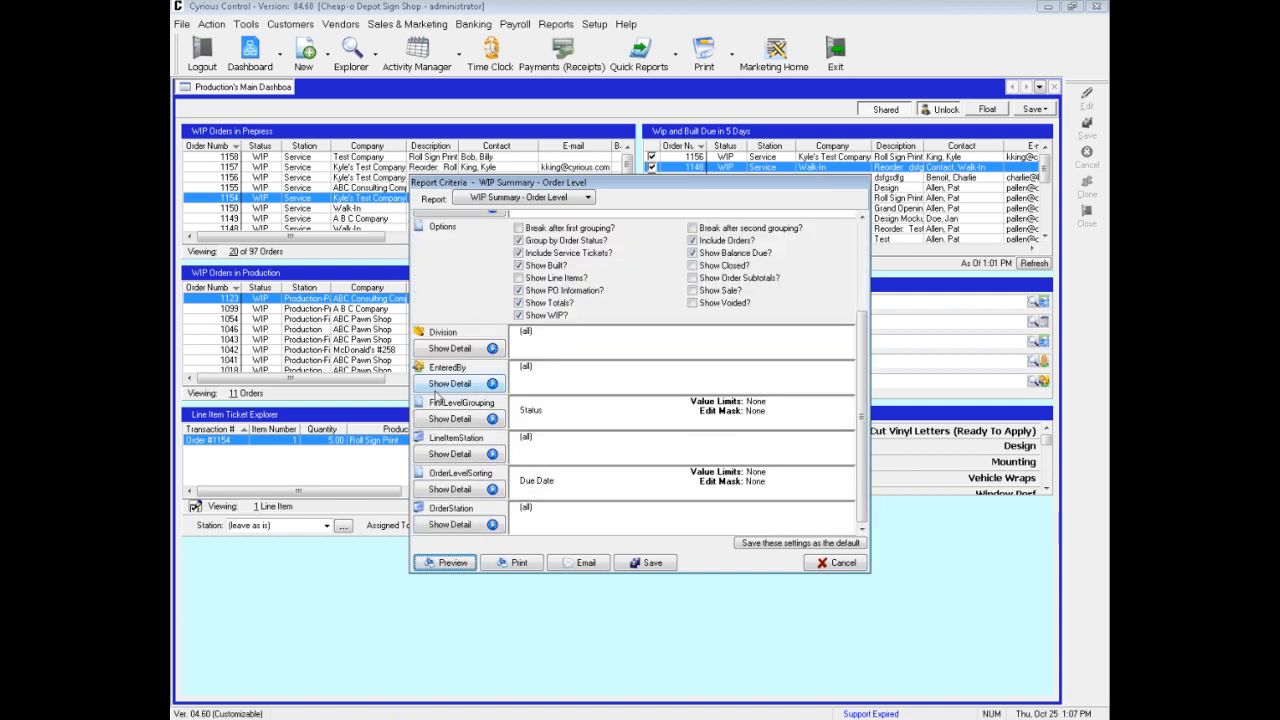
pyautogui.click(457, 385)
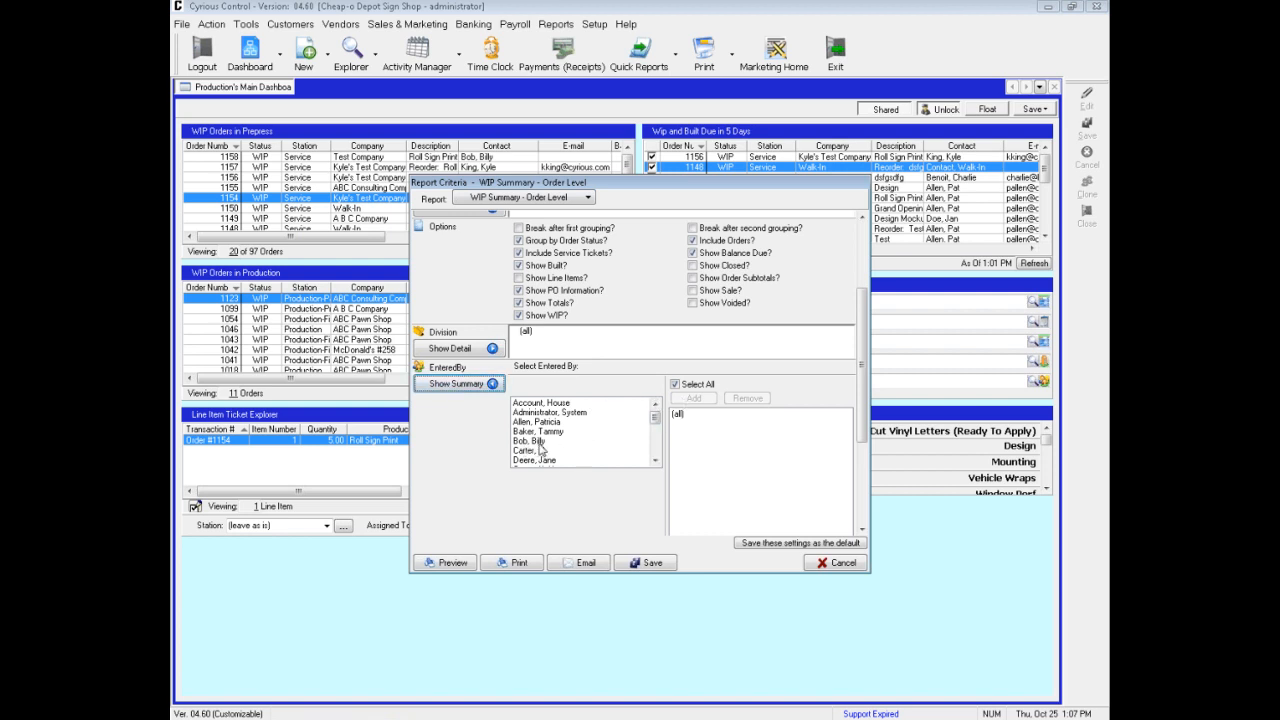
pyautogui.click(466, 390)
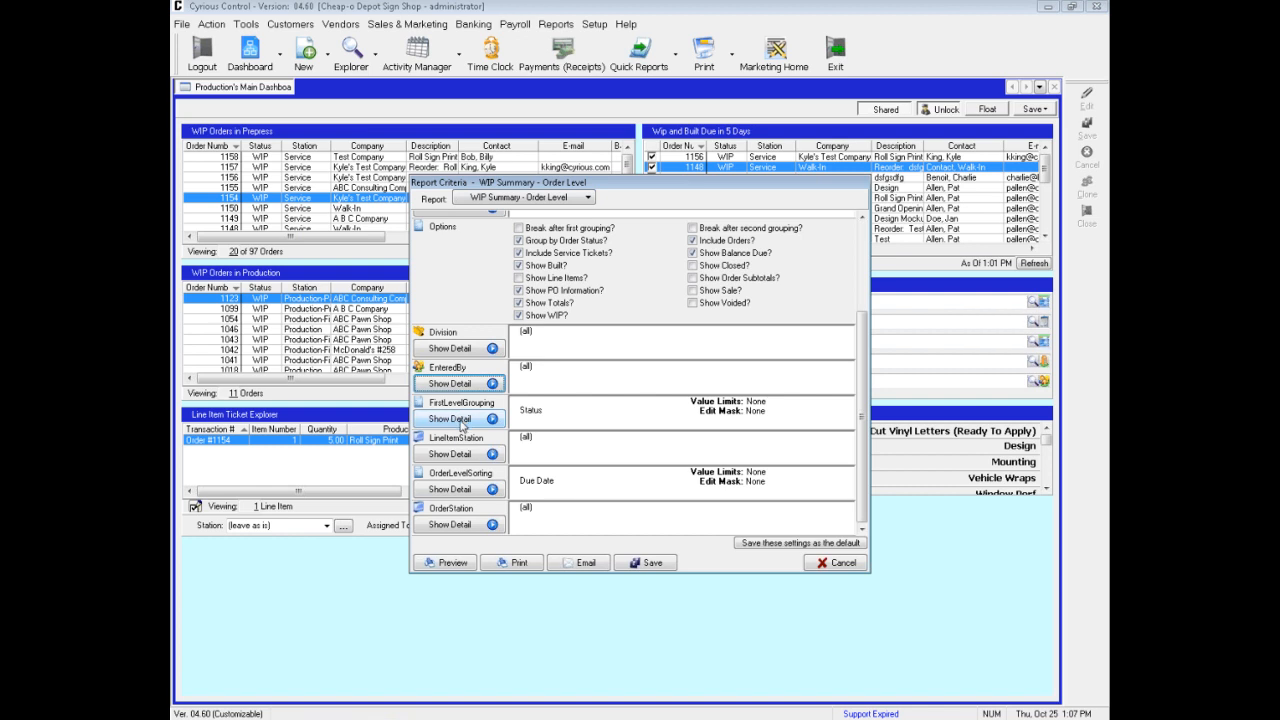
pyautogui.click(462, 424)
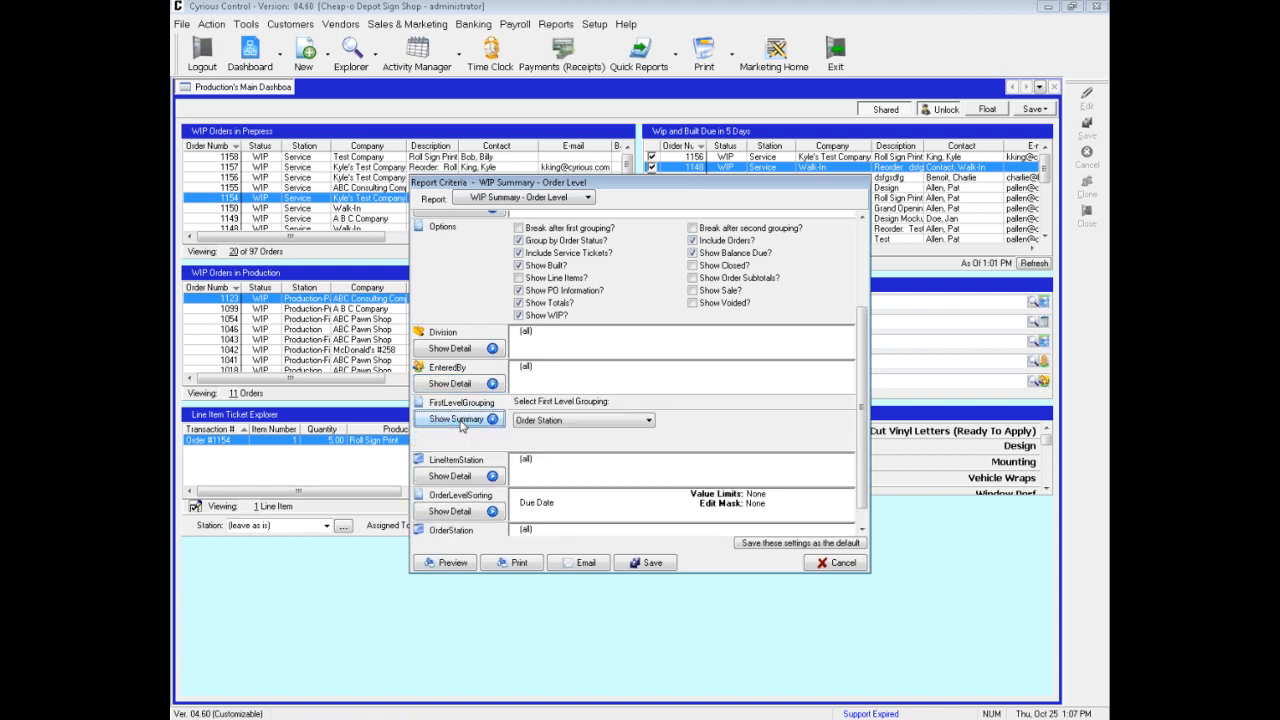
pyautogui.click(626, 423)
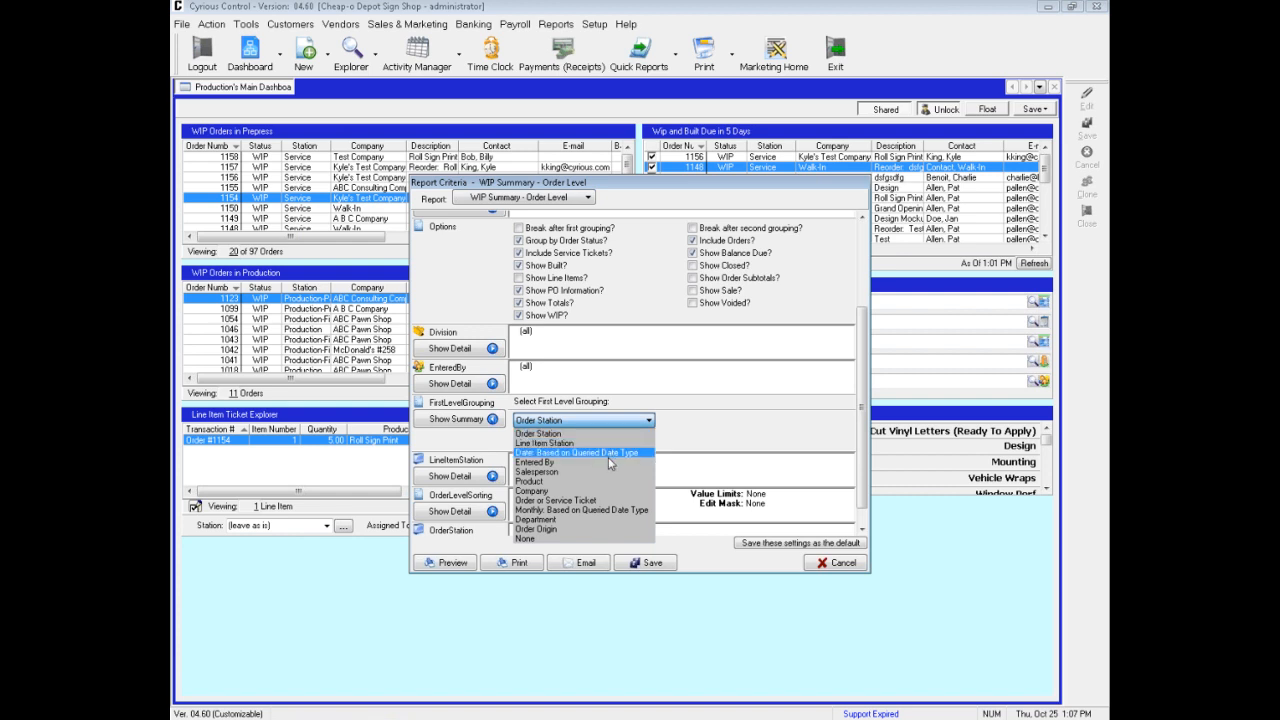
pyautogui.click(702, 444)
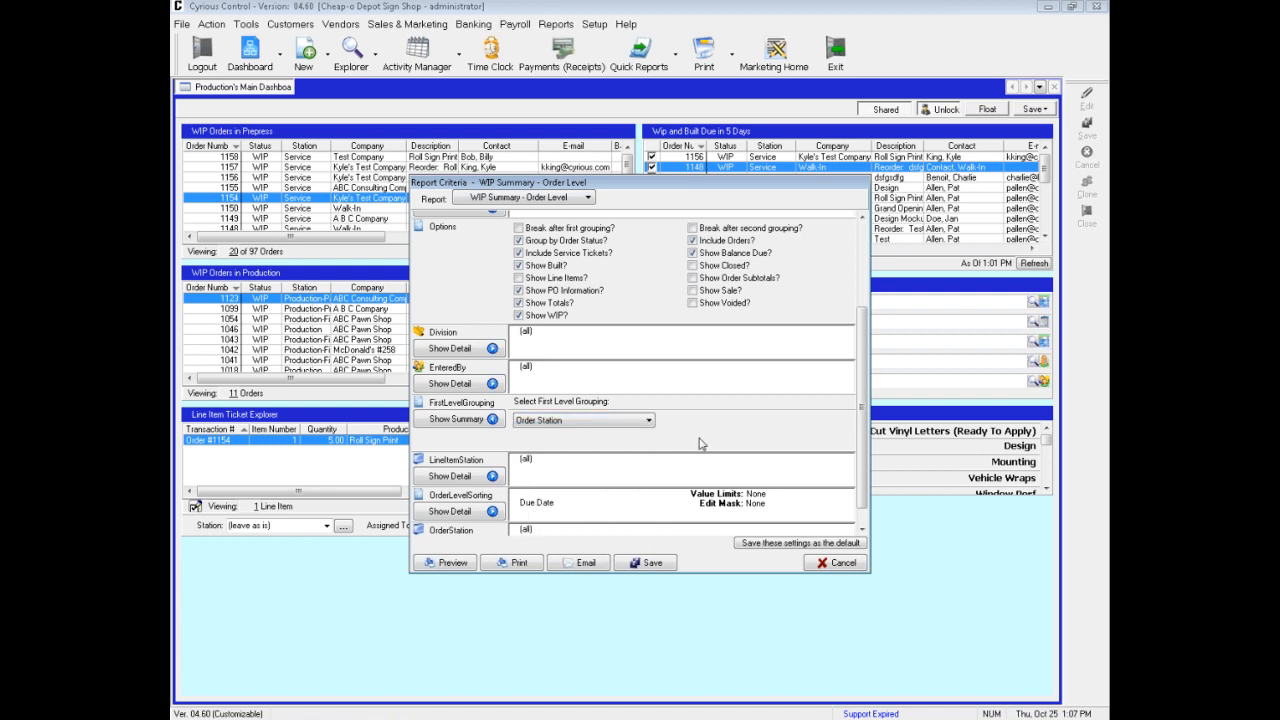
pyautogui.click(862, 529)
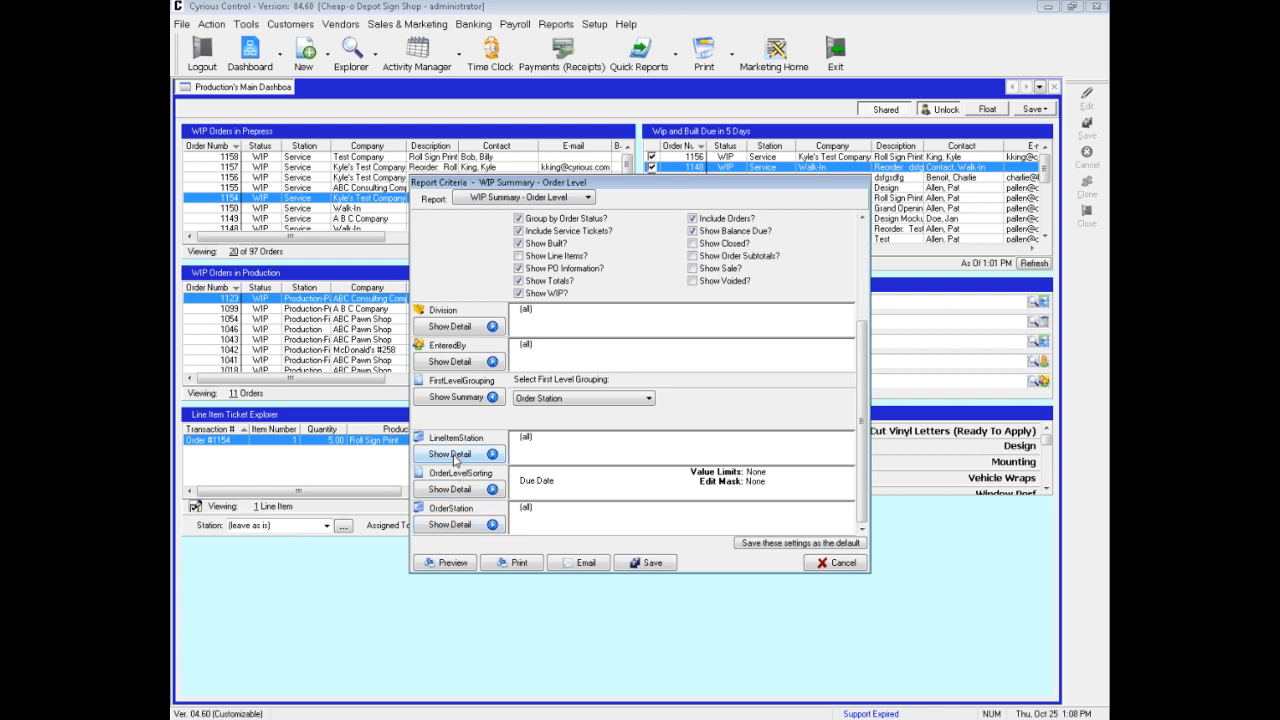
# Preview the WIP Summary - Order Level report and page through to its last page
pyautogui.click(448, 563)
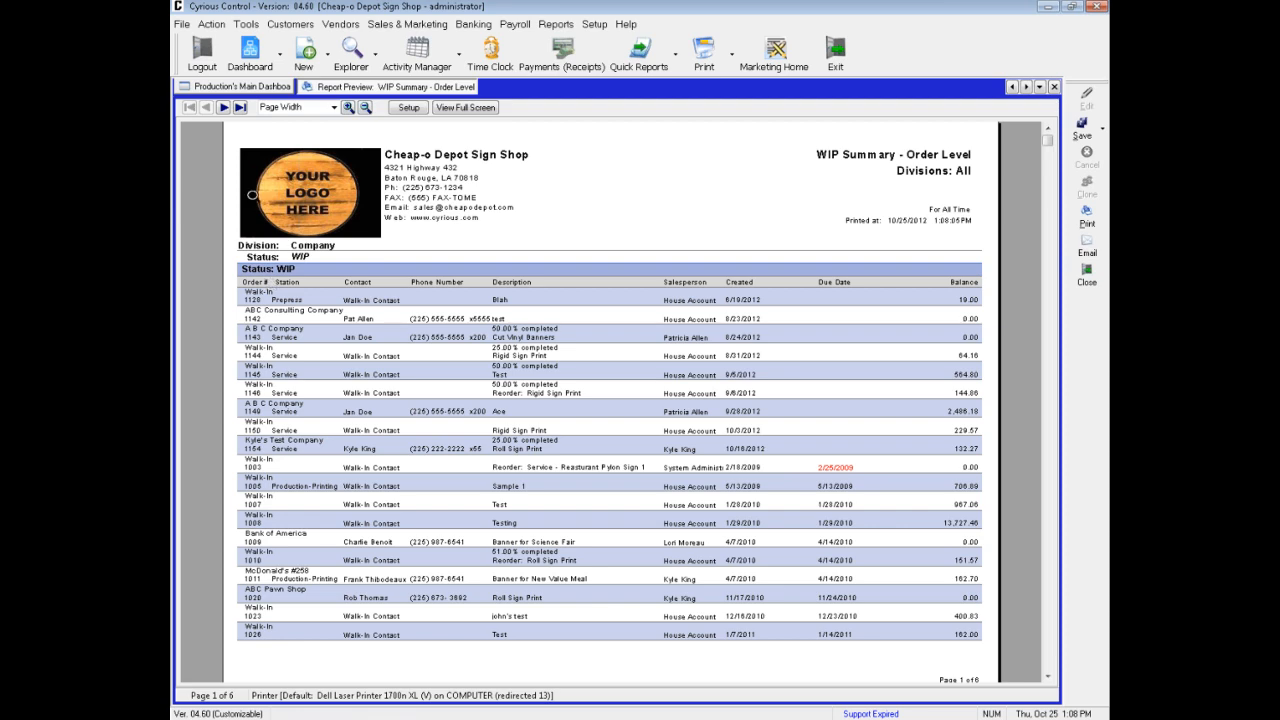
pyautogui.click(223, 107)
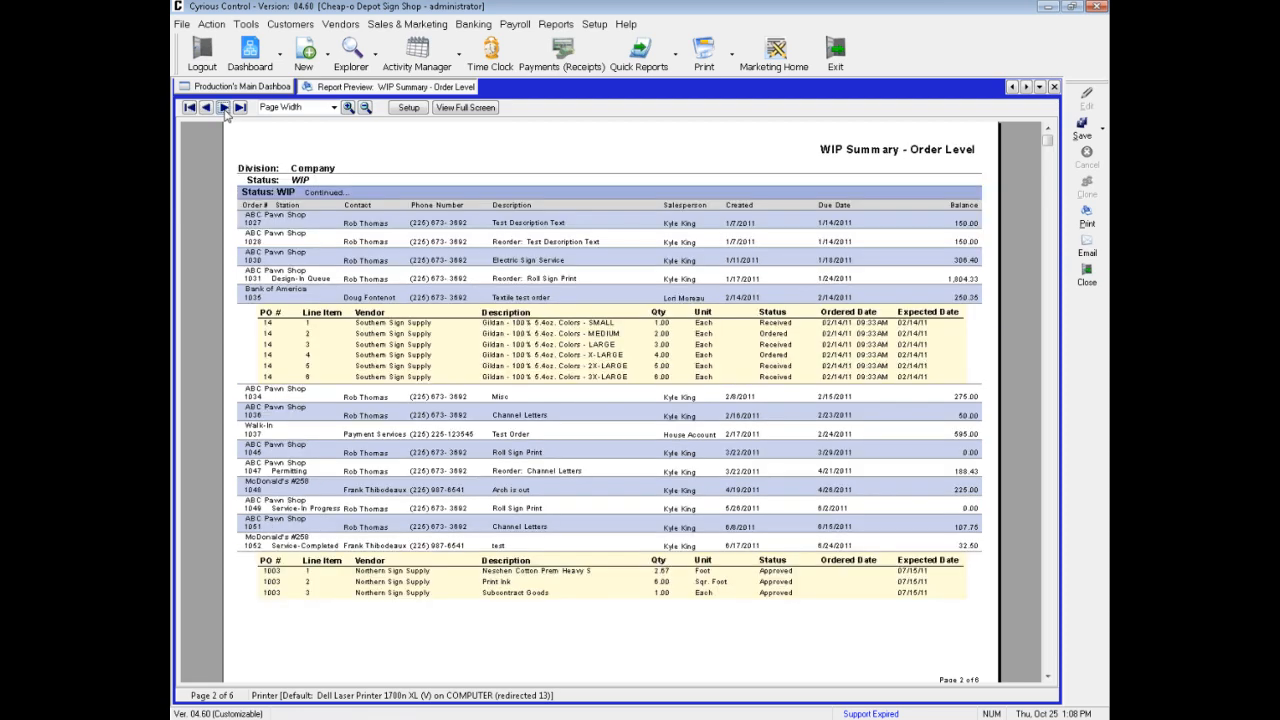
pyautogui.click(223, 107)
pyautogui.click(223, 107)
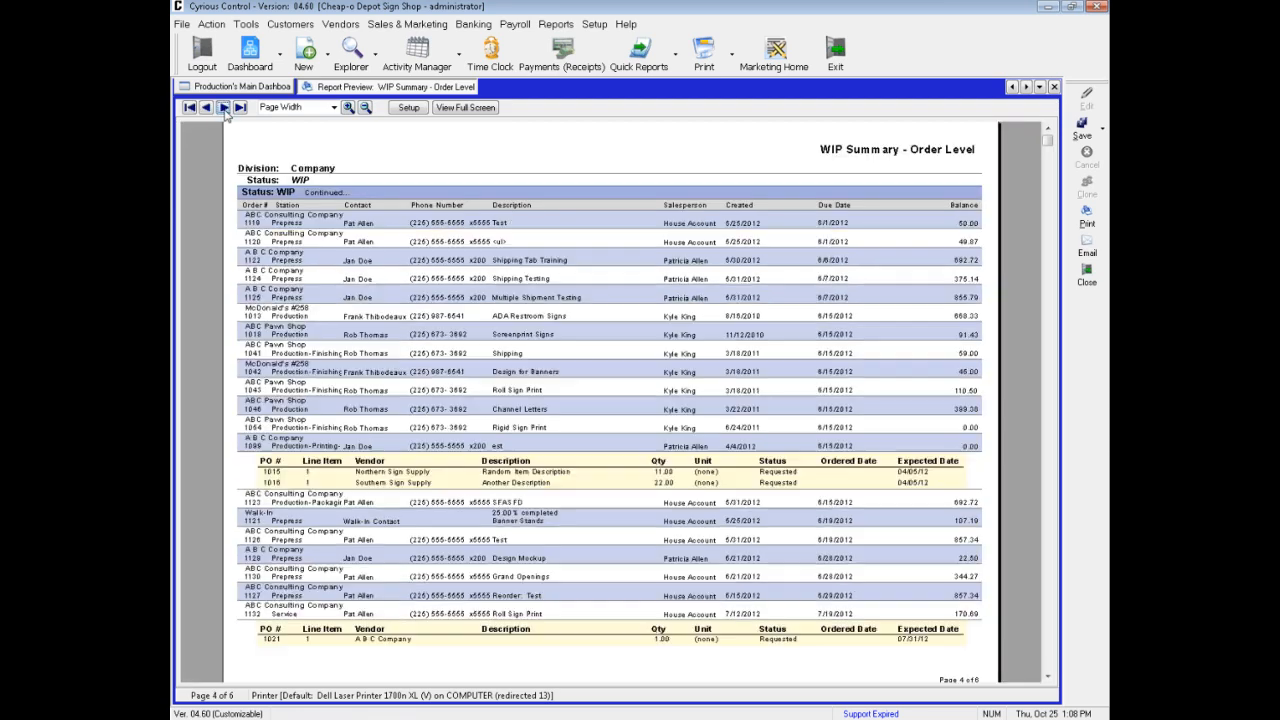
pyautogui.click(223, 107)
pyautogui.click(223, 107)
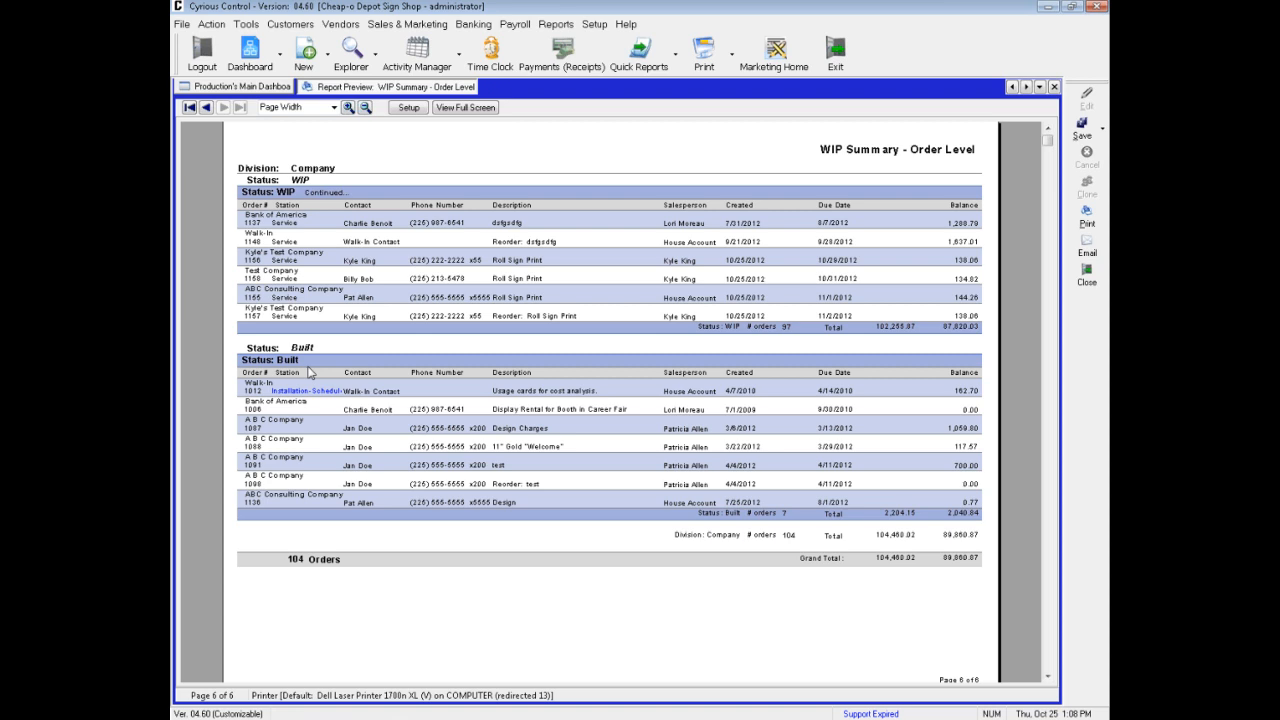
# Open Reporting Setup, expand the Reports on Main Menu group, and compare it with the program's reports list
pyautogui.click(595, 24)
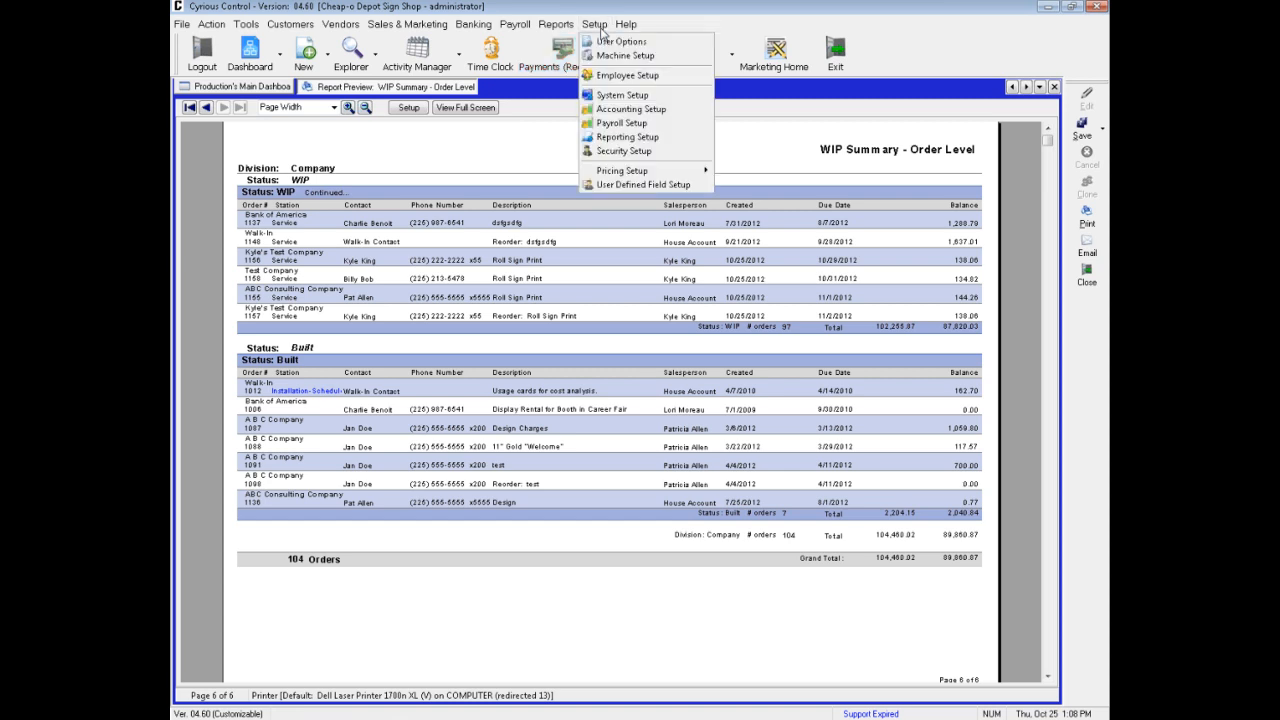
pyautogui.click(617, 137)
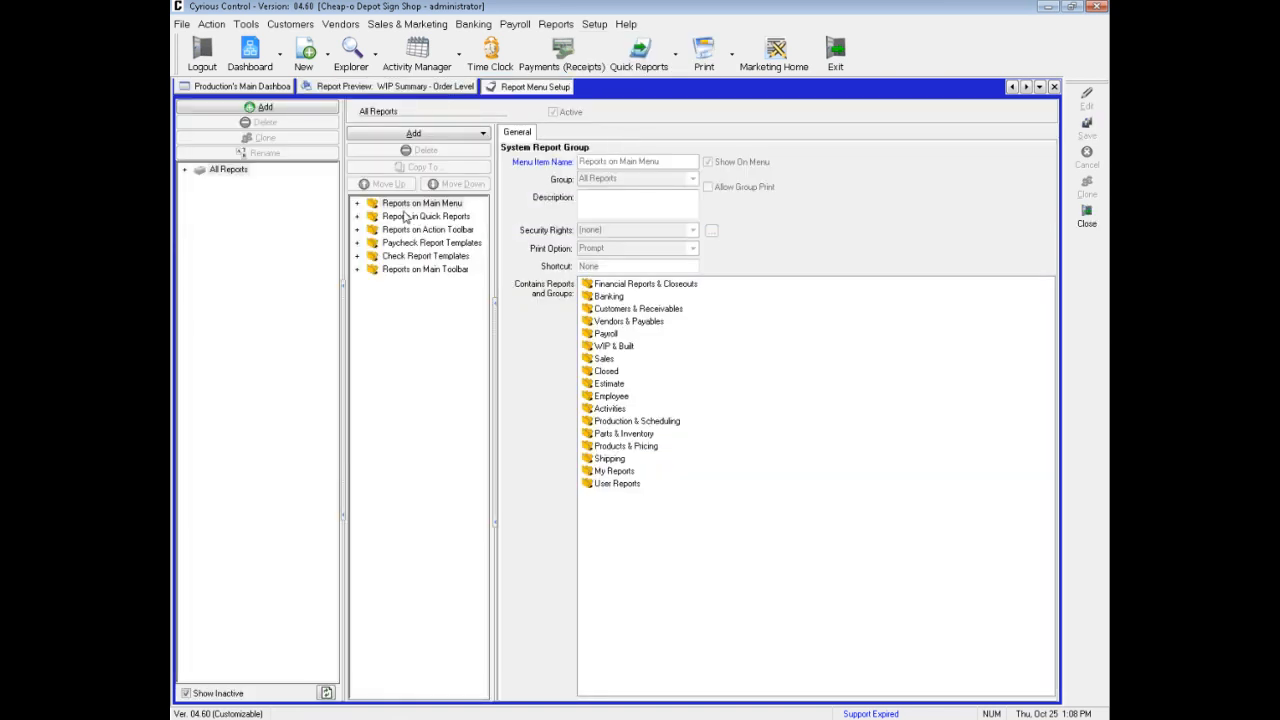
pyautogui.click(357, 204)
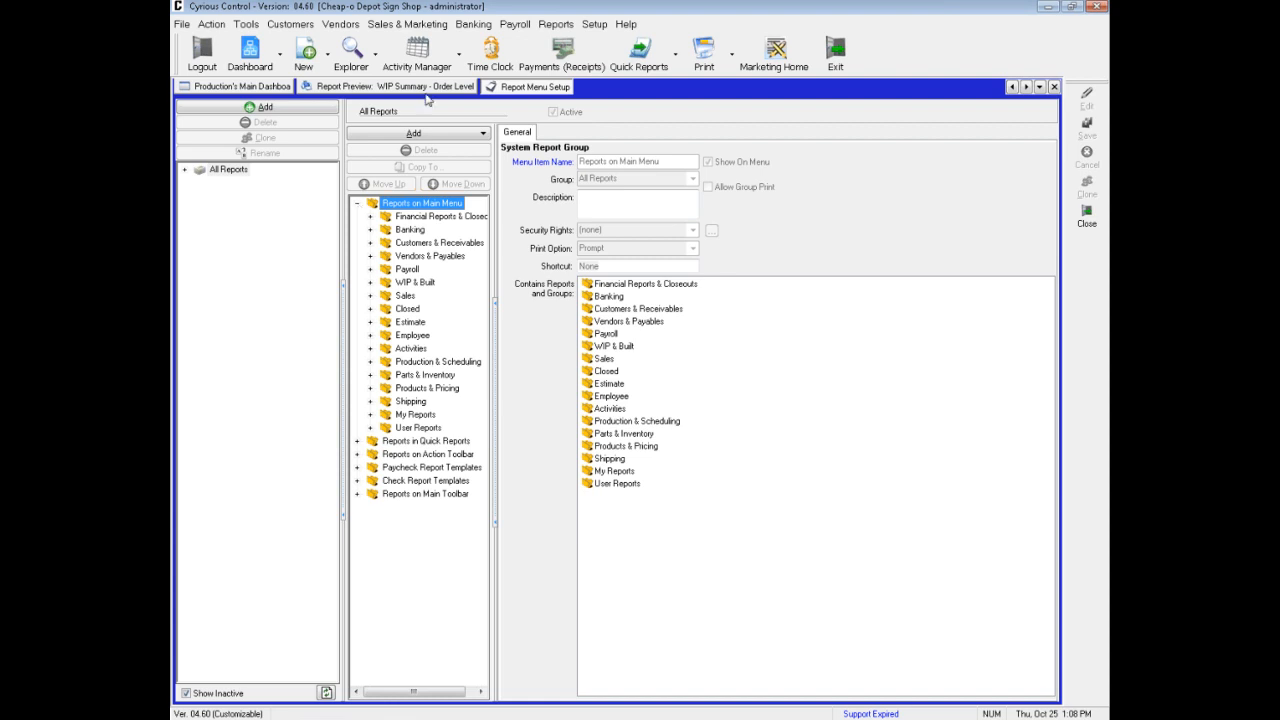
pyautogui.click(554, 25)
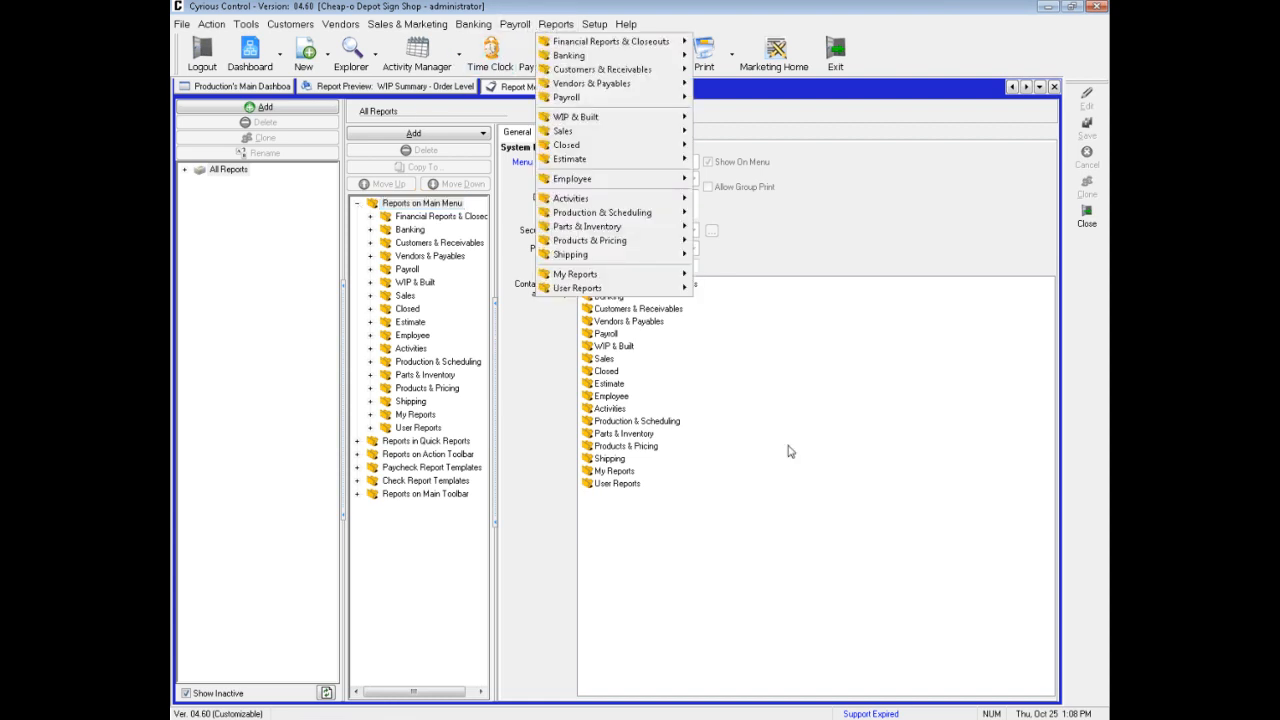
pyautogui.click(839, 257)
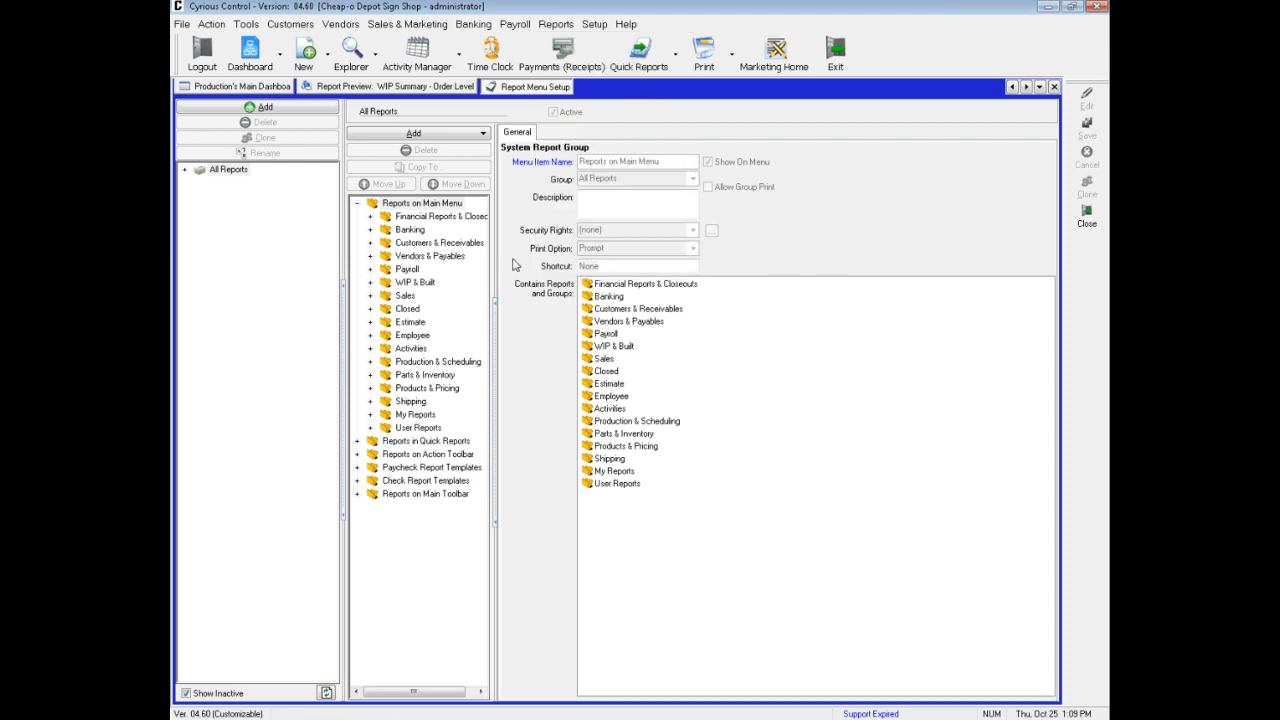
# Clone the WIP Summary - Order Level report found in WIP & Built under In WIP Reports
pyautogui.click(370, 284)
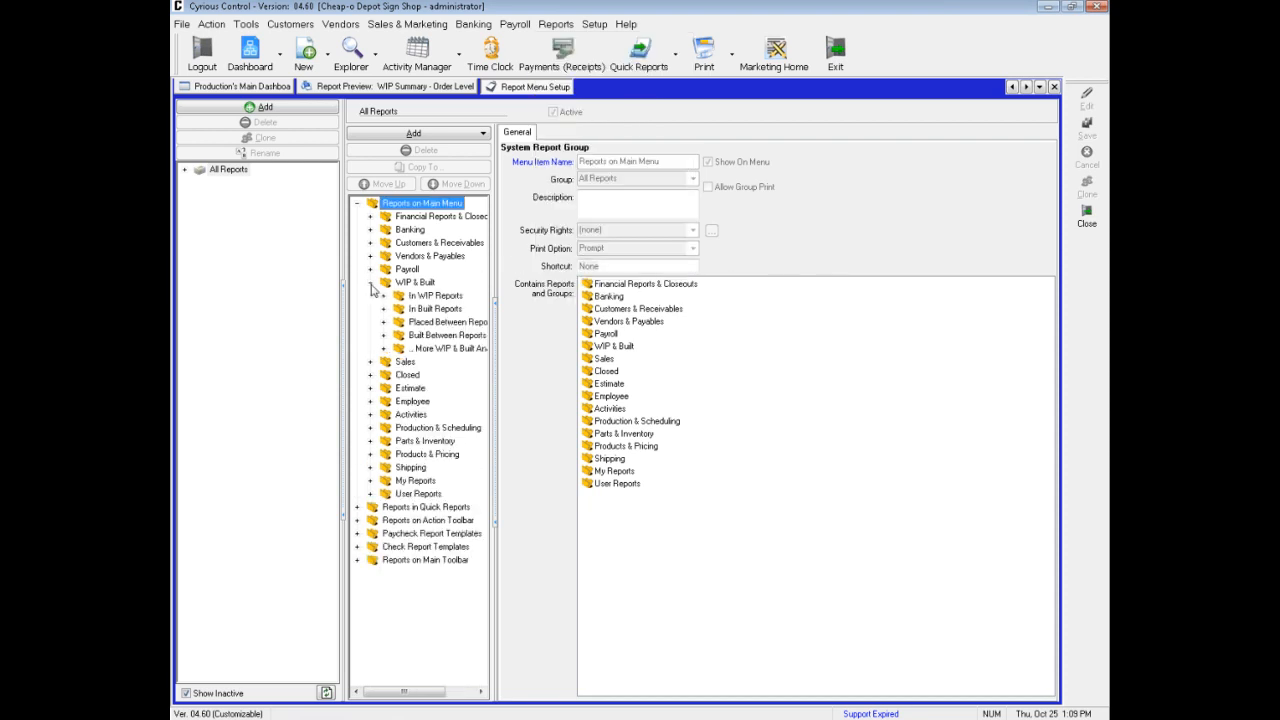
pyautogui.click(384, 296)
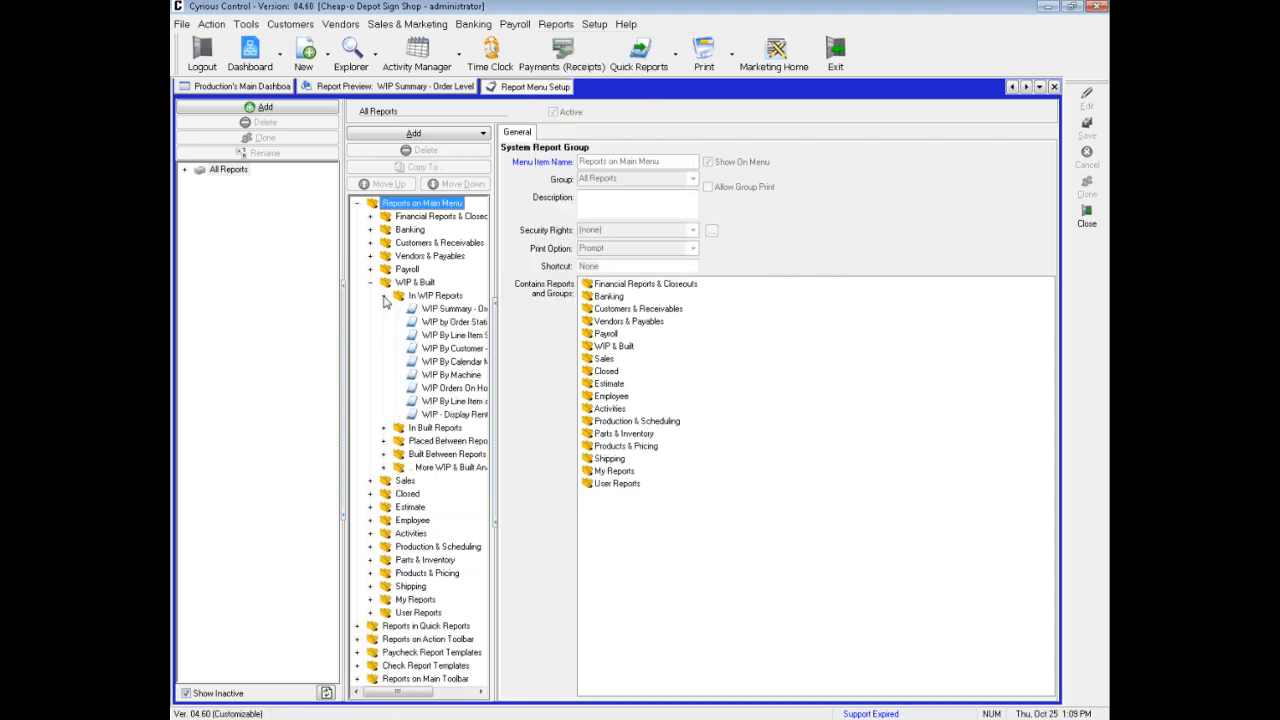
pyautogui.click(450, 310)
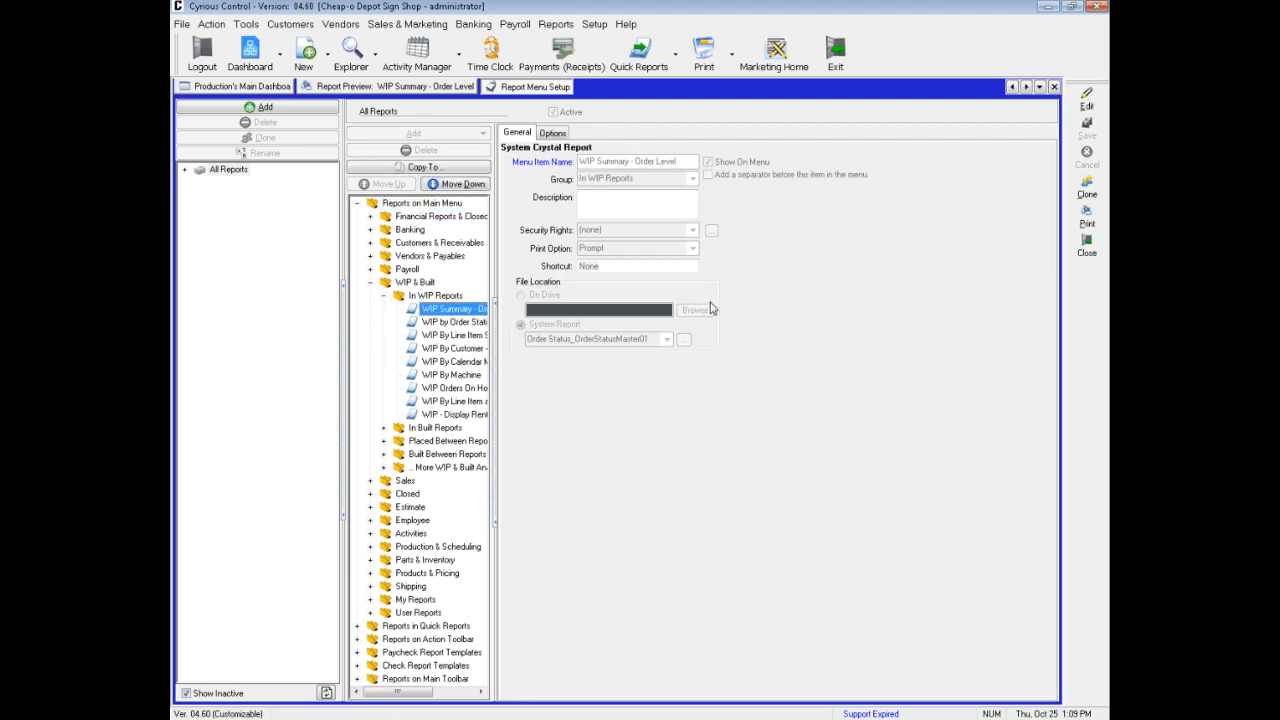
pyautogui.click(1088, 194)
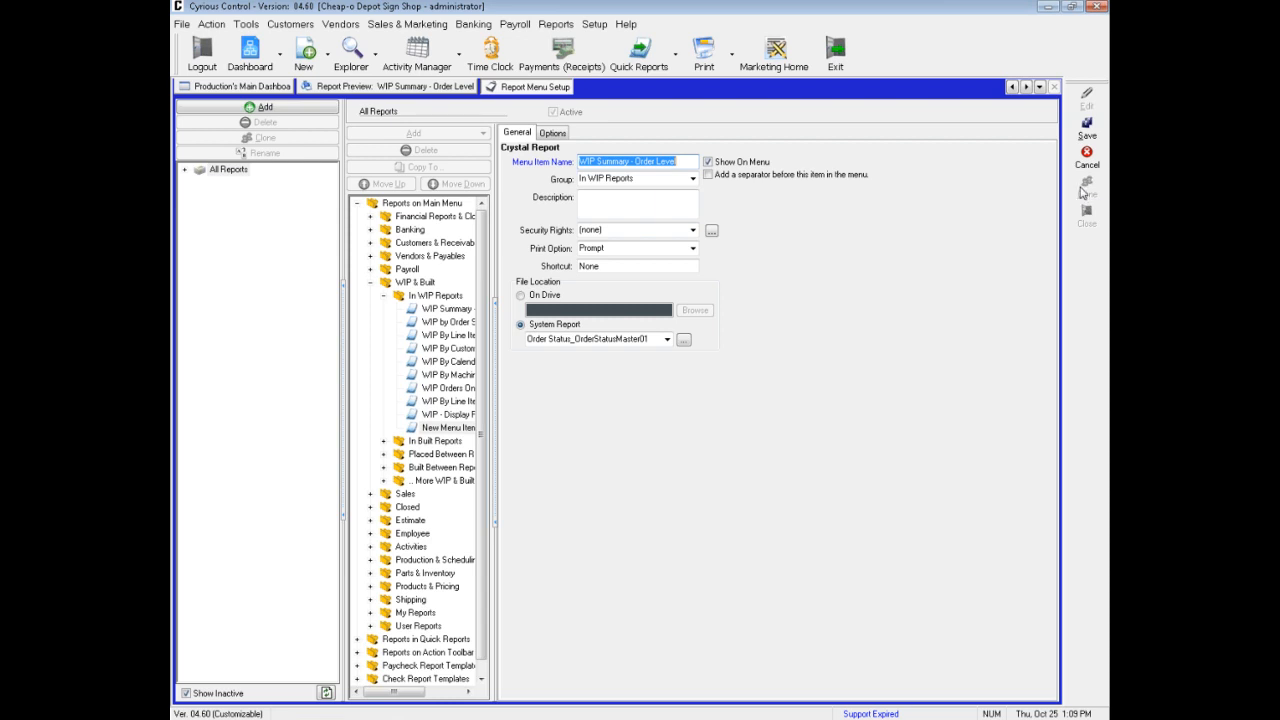
# Name the cloned report's menu item "WIP - Due Between"
pyautogui.click(598, 163)
pyautogui.hotkey('shift', 'End')
pyautogui.write('- Du')
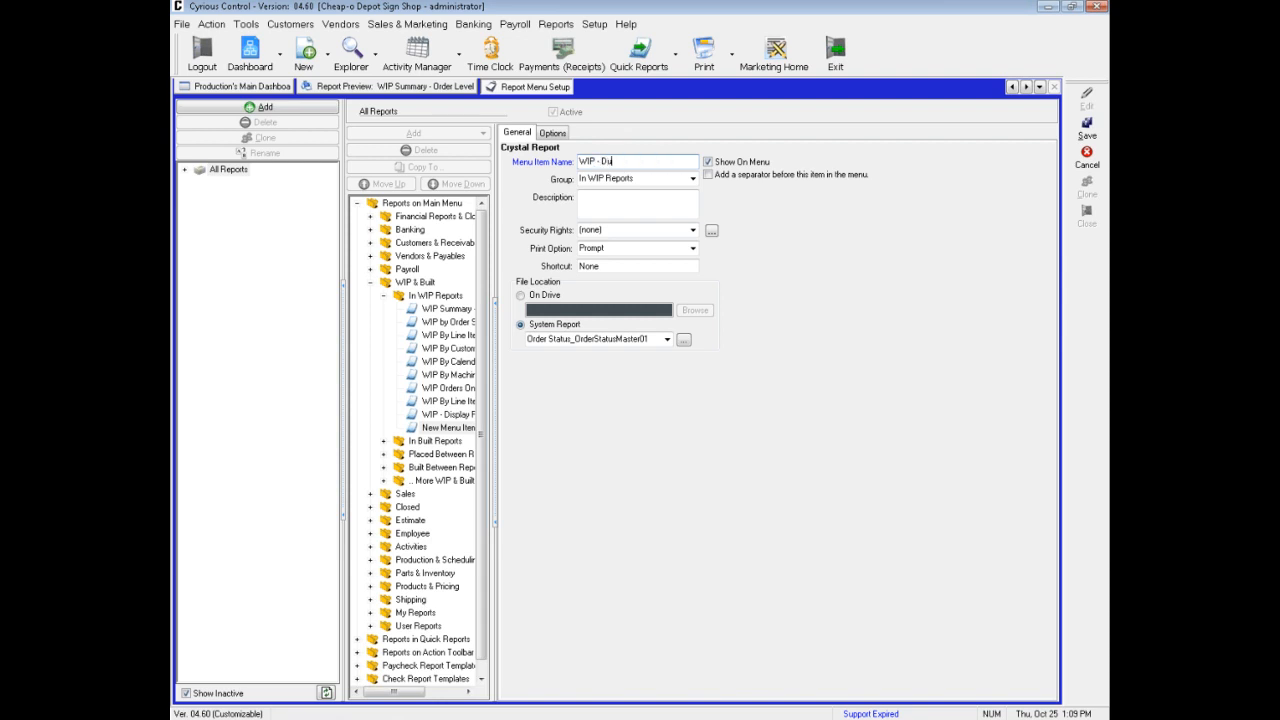
pyautogui.write('e Between')
# In the cloned report's options, set the Date criterion to Prompt User
pyautogui.click(552, 134)
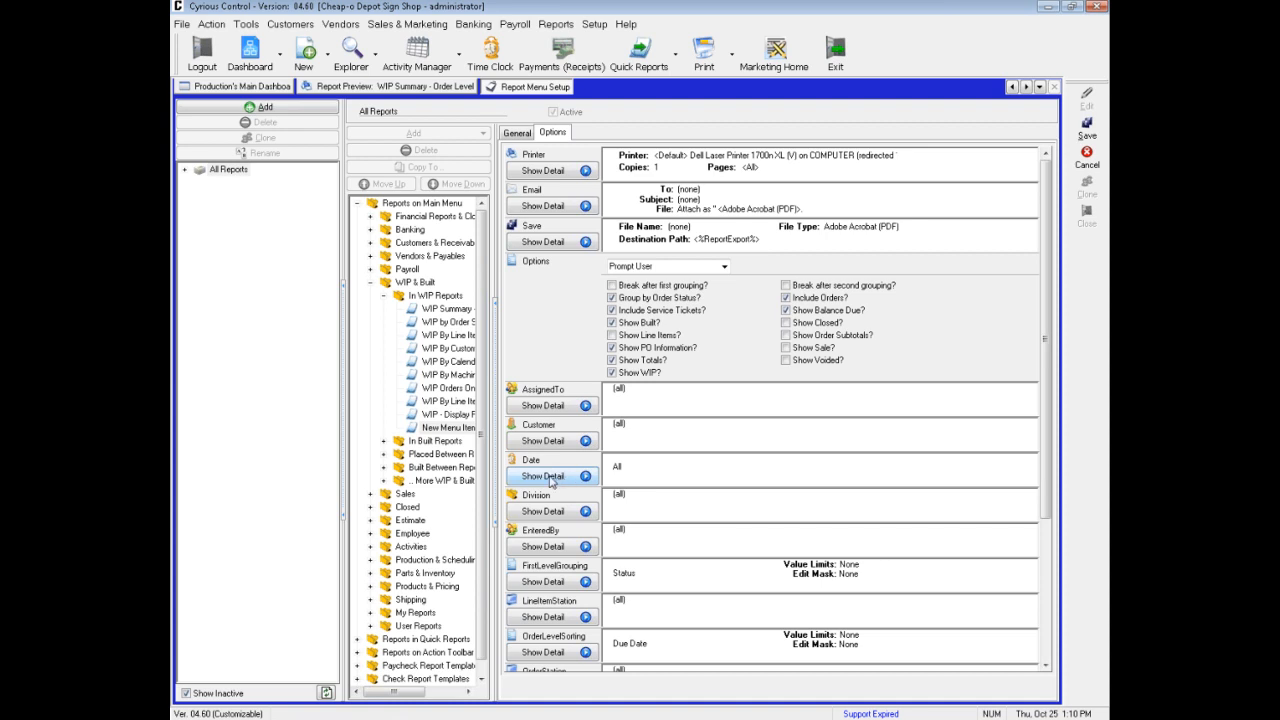
pyautogui.click(553, 481)
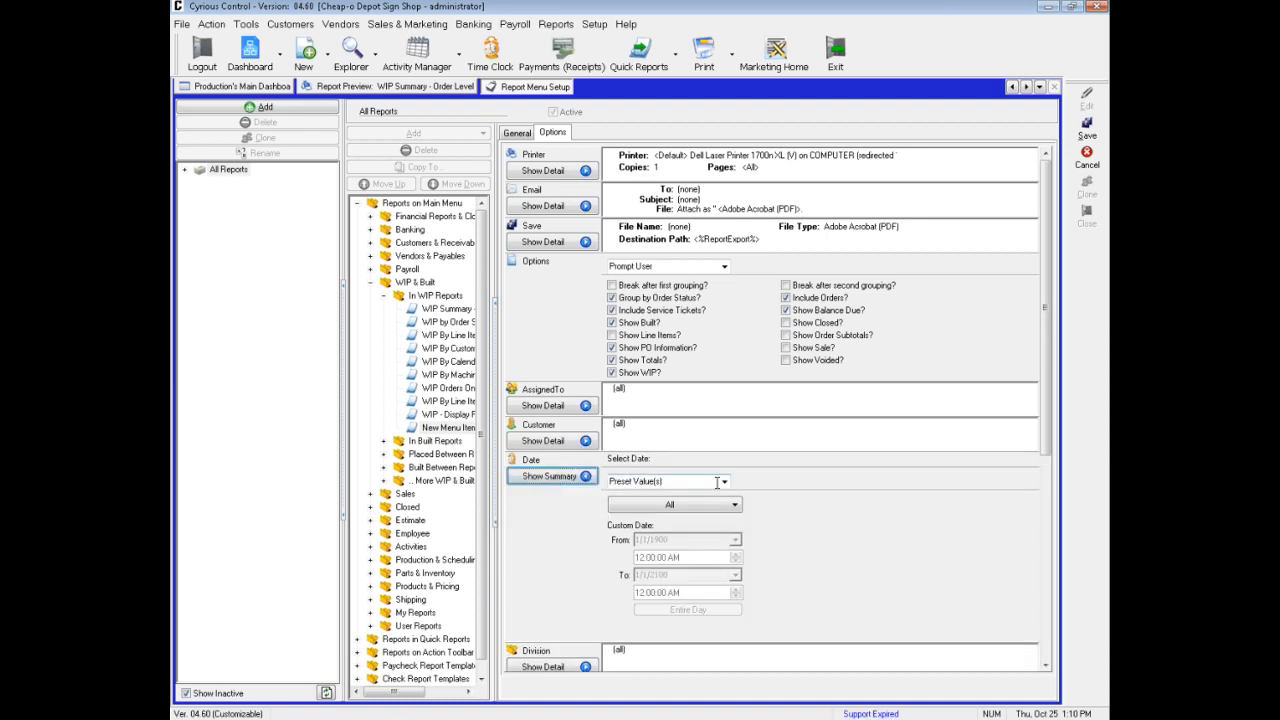
pyautogui.click(725, 484)
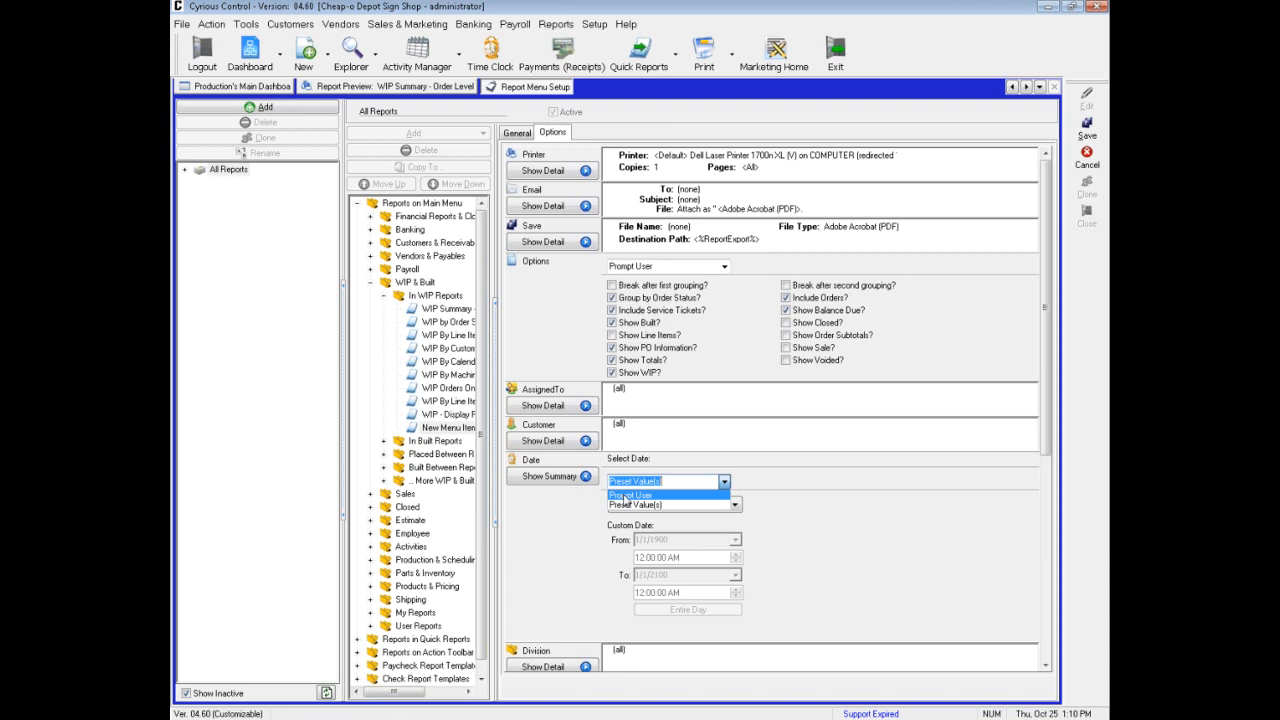
pyautogui.click(624, 496)
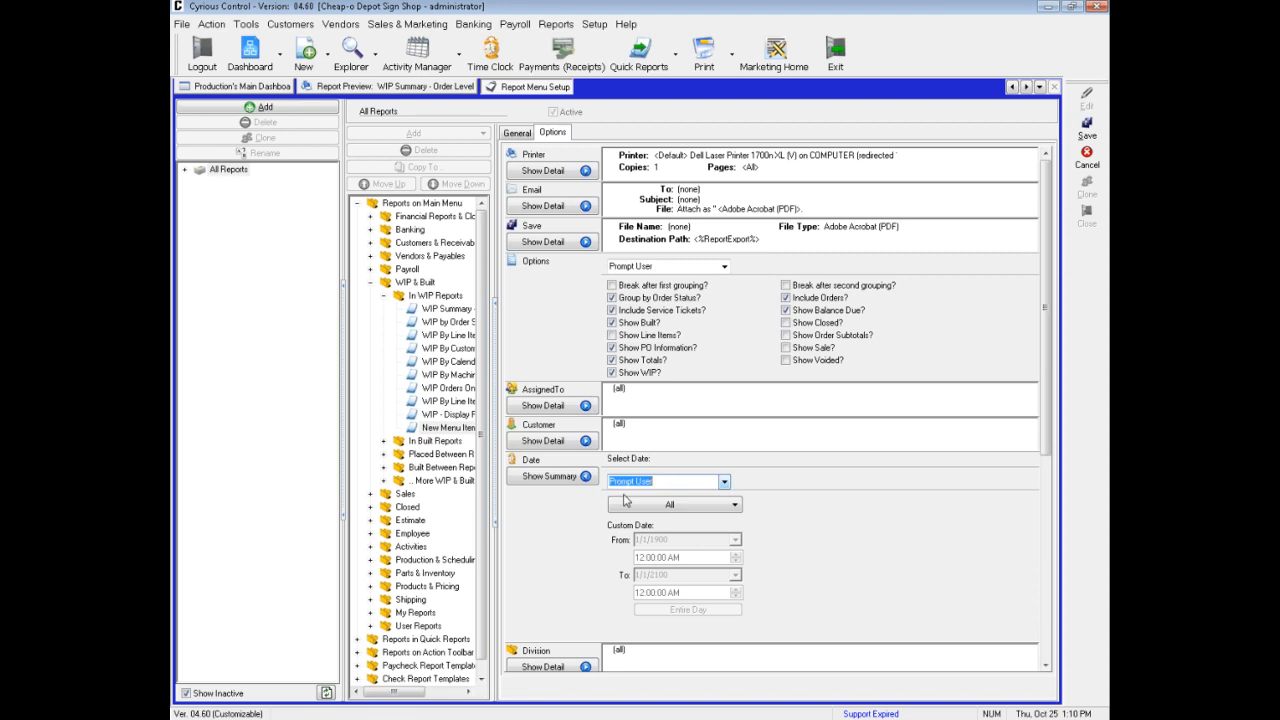
pyautogui.click(550, 477)
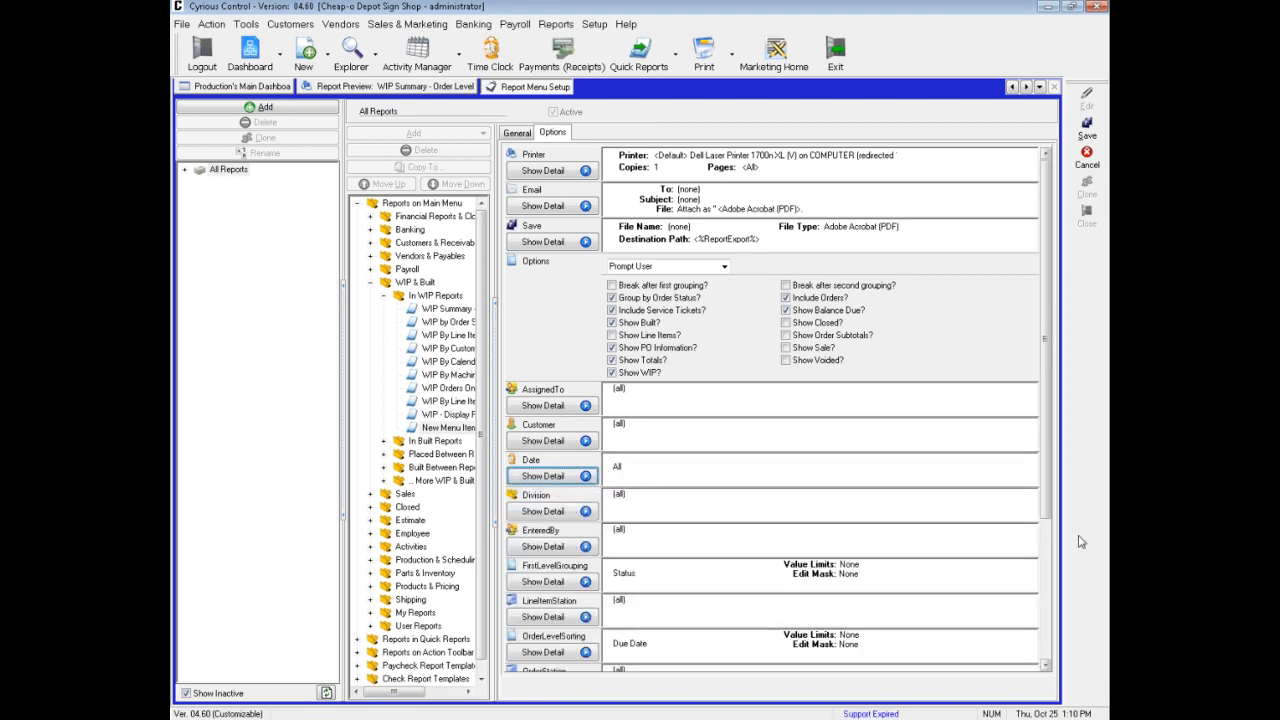
# Set the QueryDateType criterion's preset value to Due Date in the cloned report's options
pyautogui.moveTo(1048, 500); pyautogui.dragTo(1048, 637)
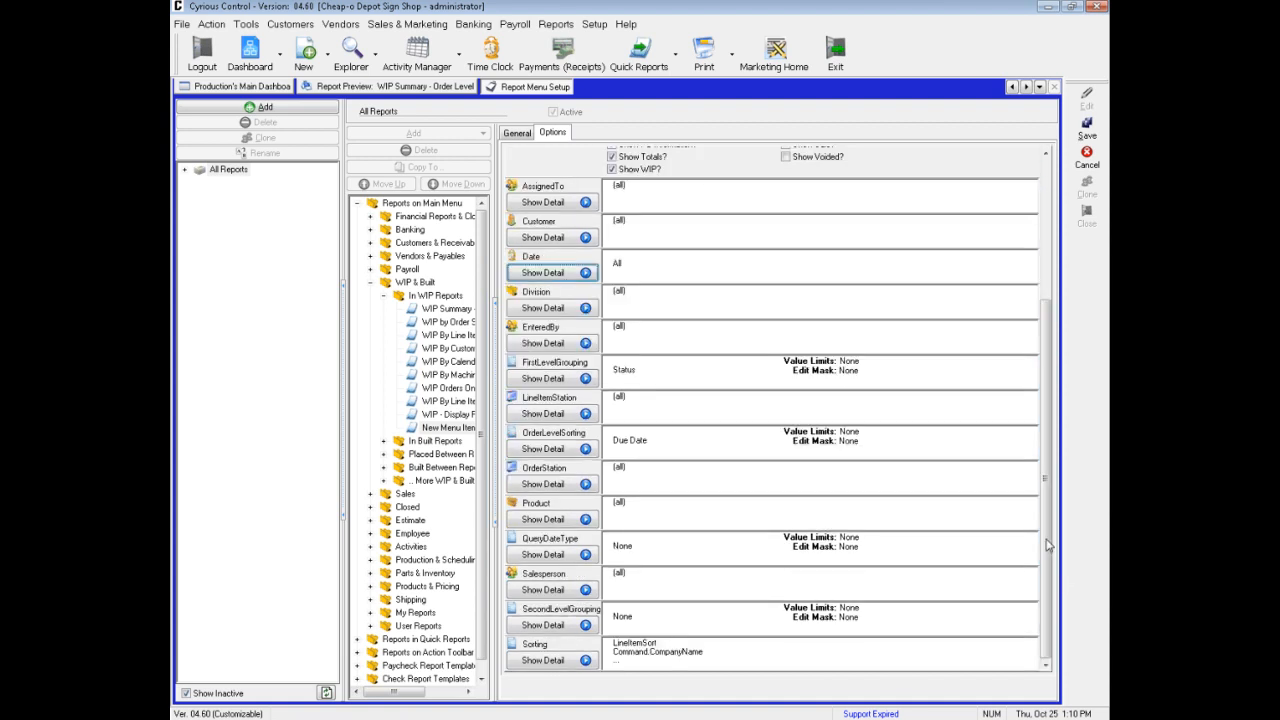
pyautogui.click(549, 555)
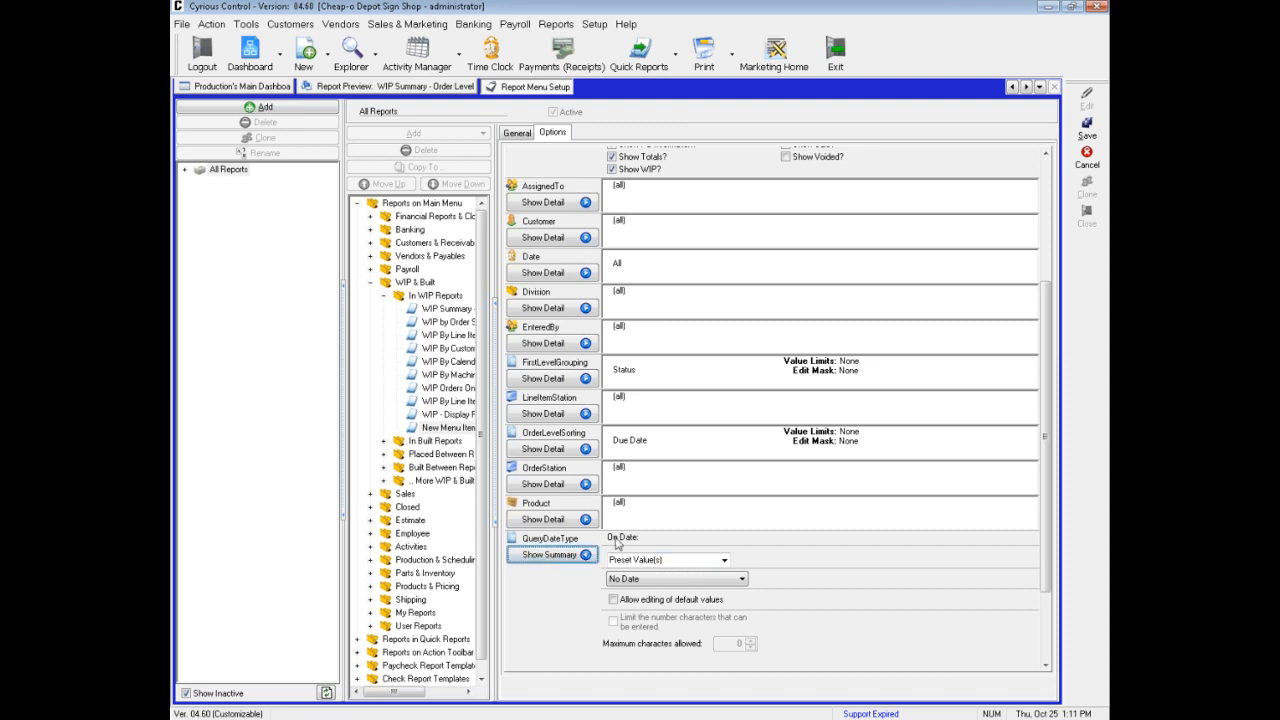
pyautogui.click(688, 580)
pyautogui.click(741, 581)
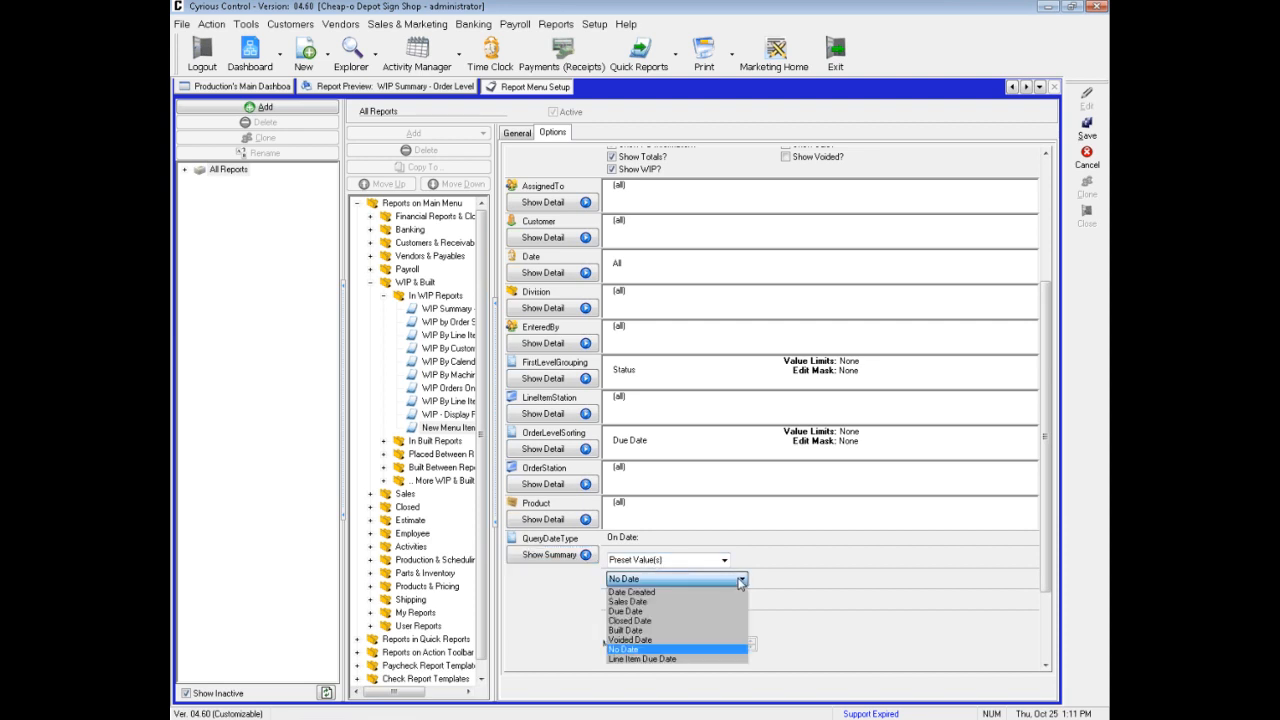
pyautogui.click(652, 611)
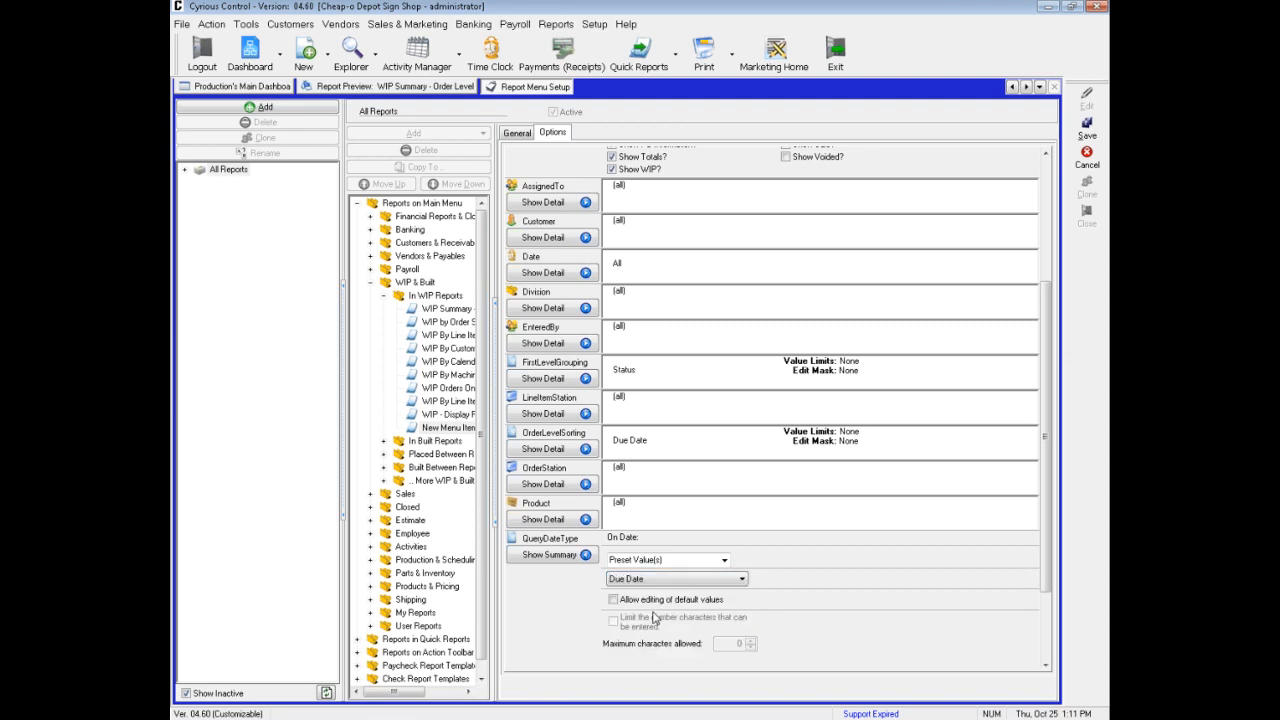
pyautogui.click(552, 555)
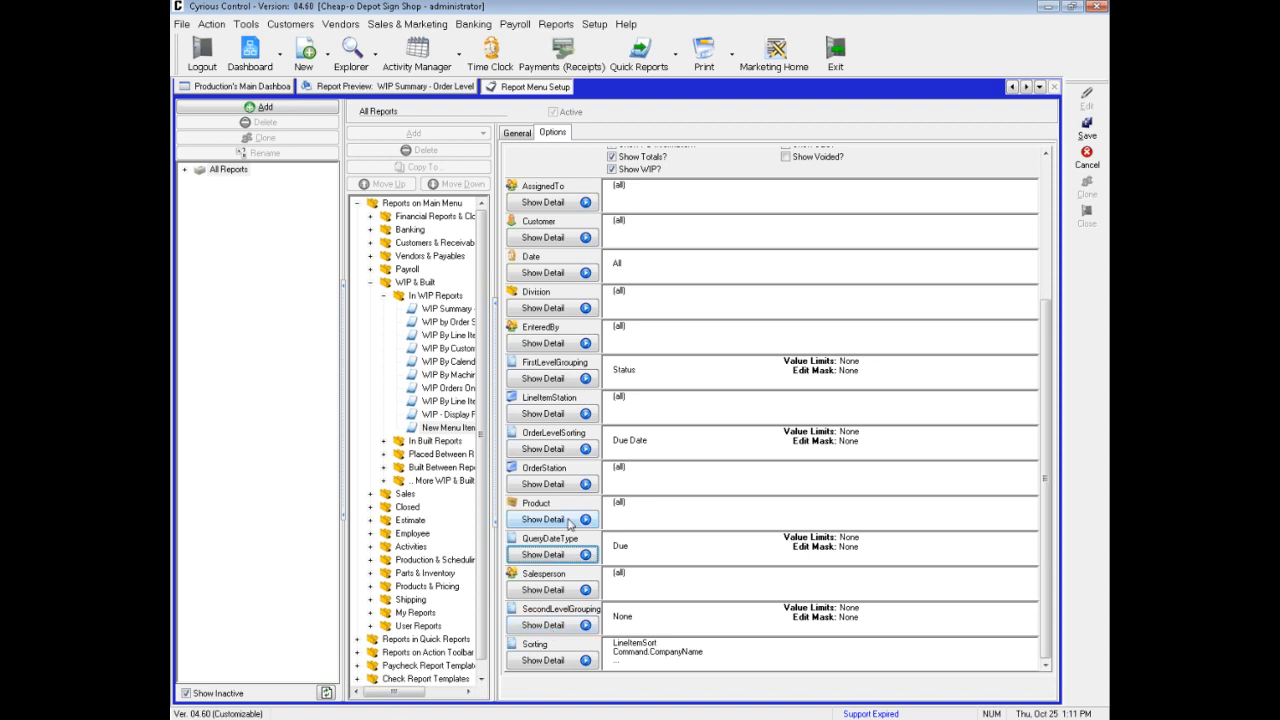
# Set the FirstLevelGrouping criterion's preset value to Company in the cloned report's options
pyautogui.click(553, 382)
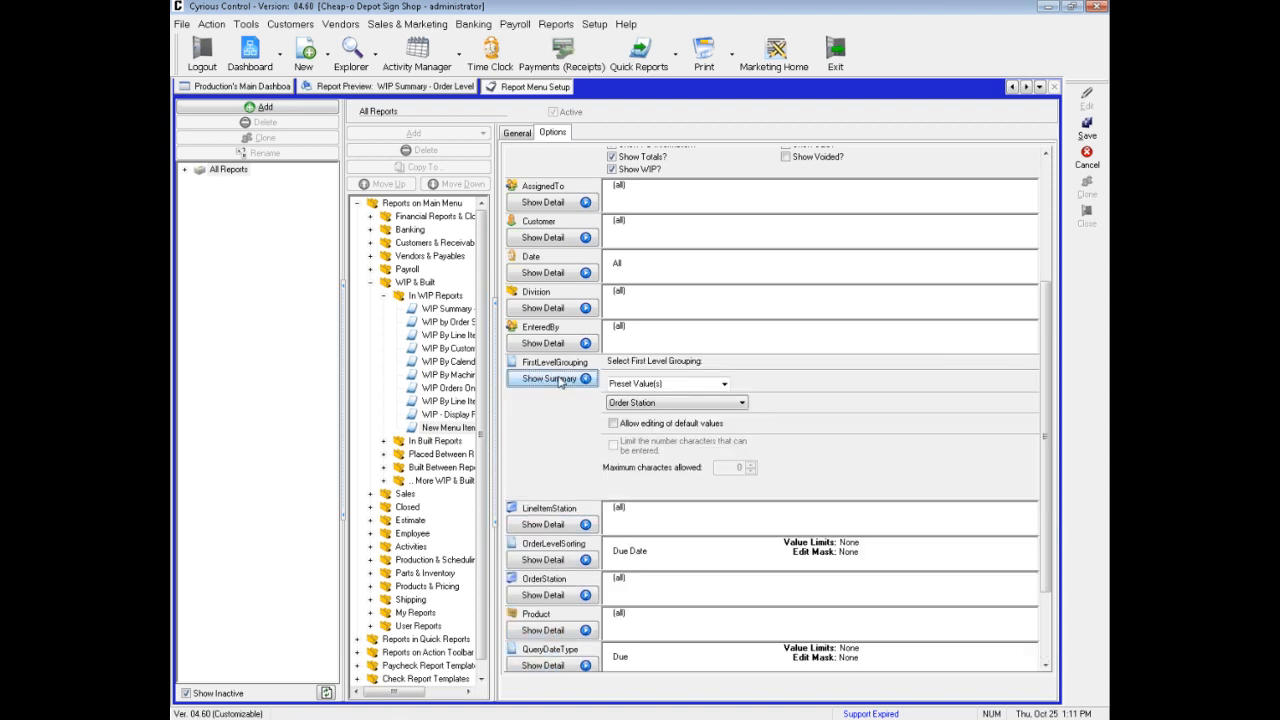
pyautogui.click(722, 406)
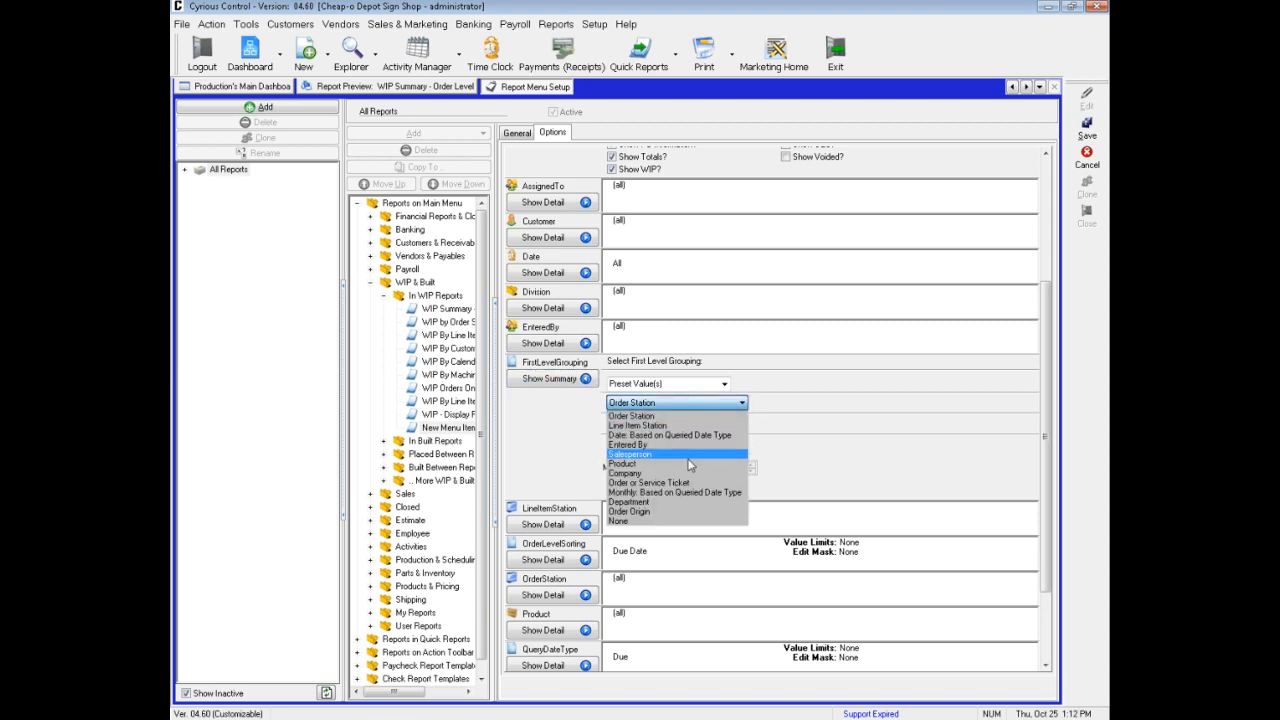
pyautogui.click(716, 478)
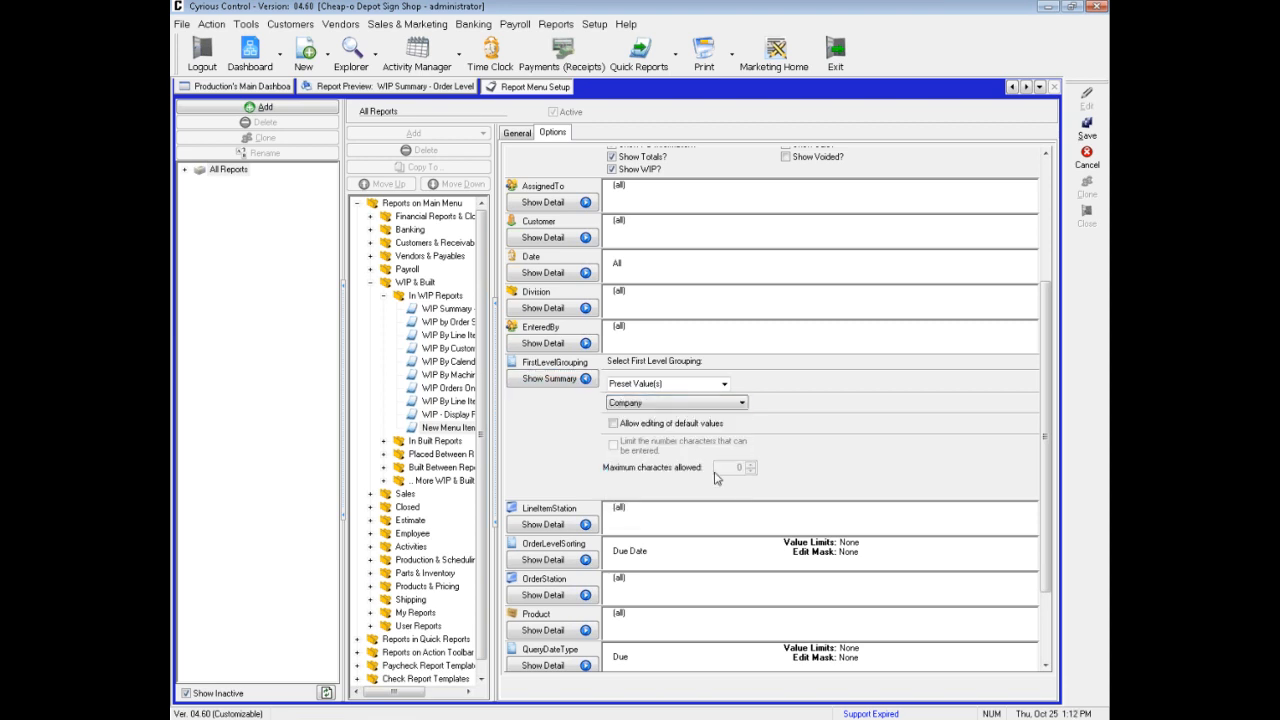
pyautogui.click(562, 385)
pyautogui.click(562, 385)
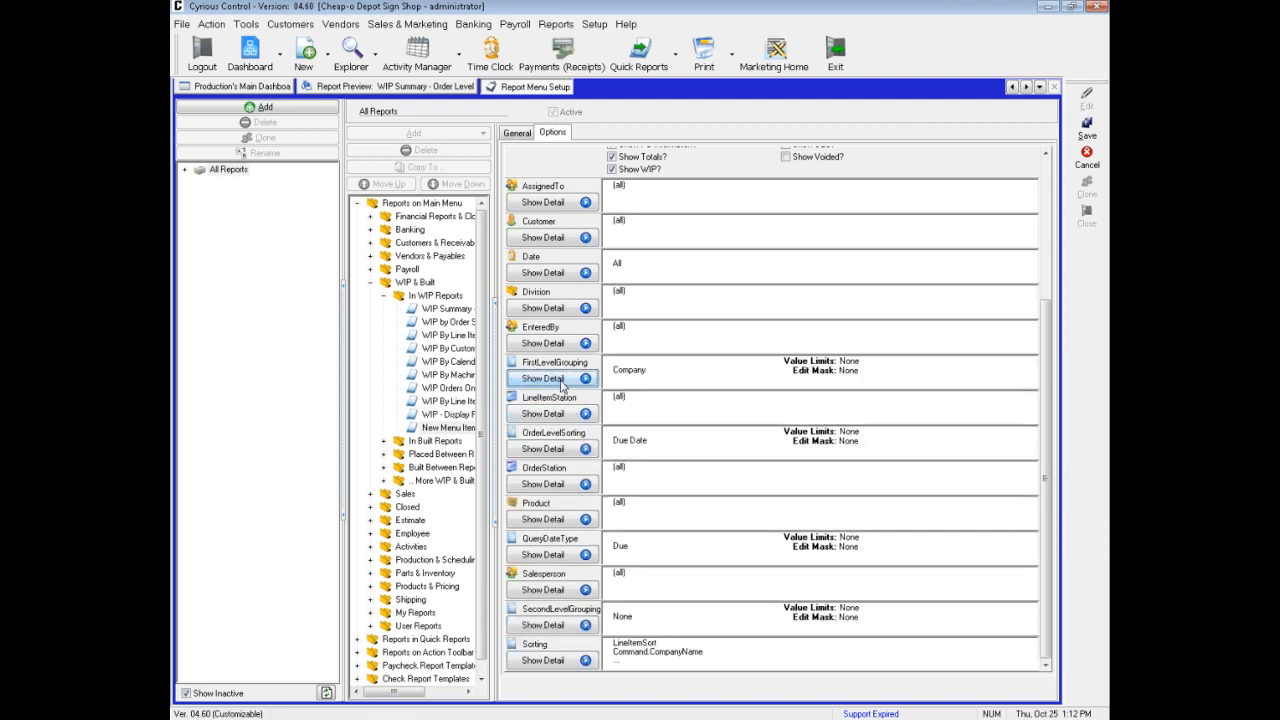
# Set the SecondLevelGrouping criterion's preset value to None and save the cloned report
pyautogui.click(562, 625)
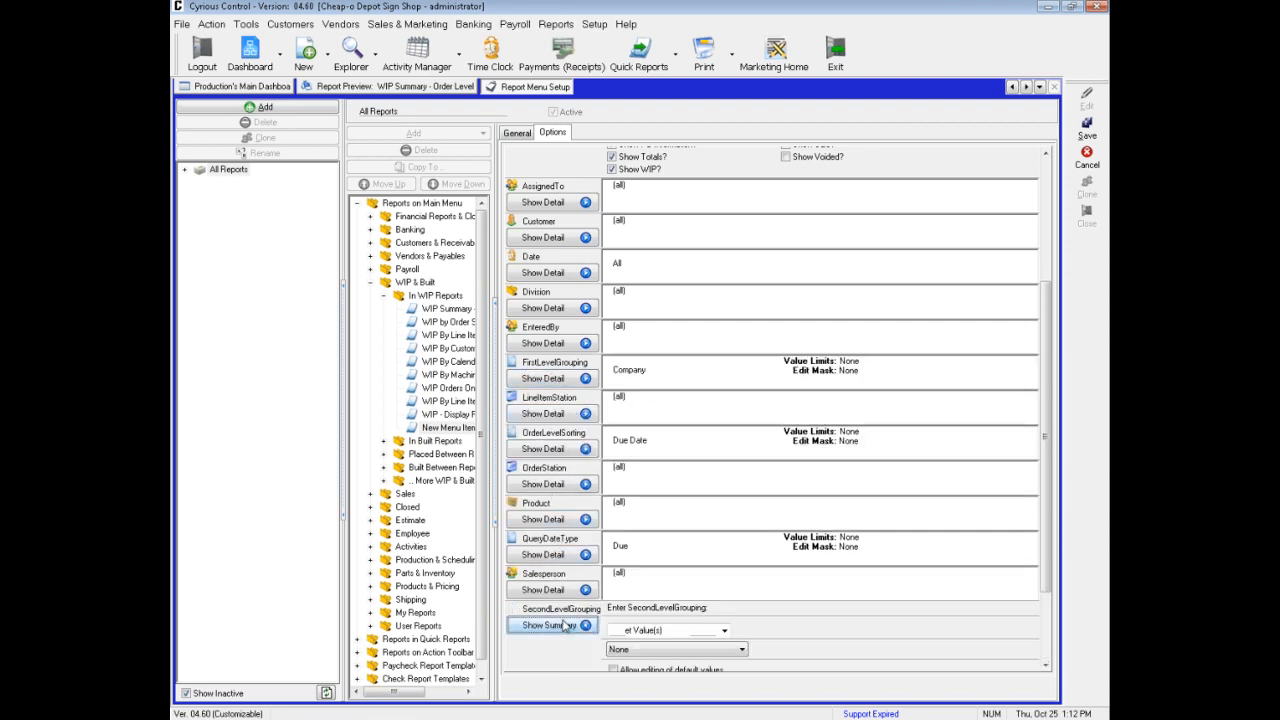
pyautogui.click(1045, 648)
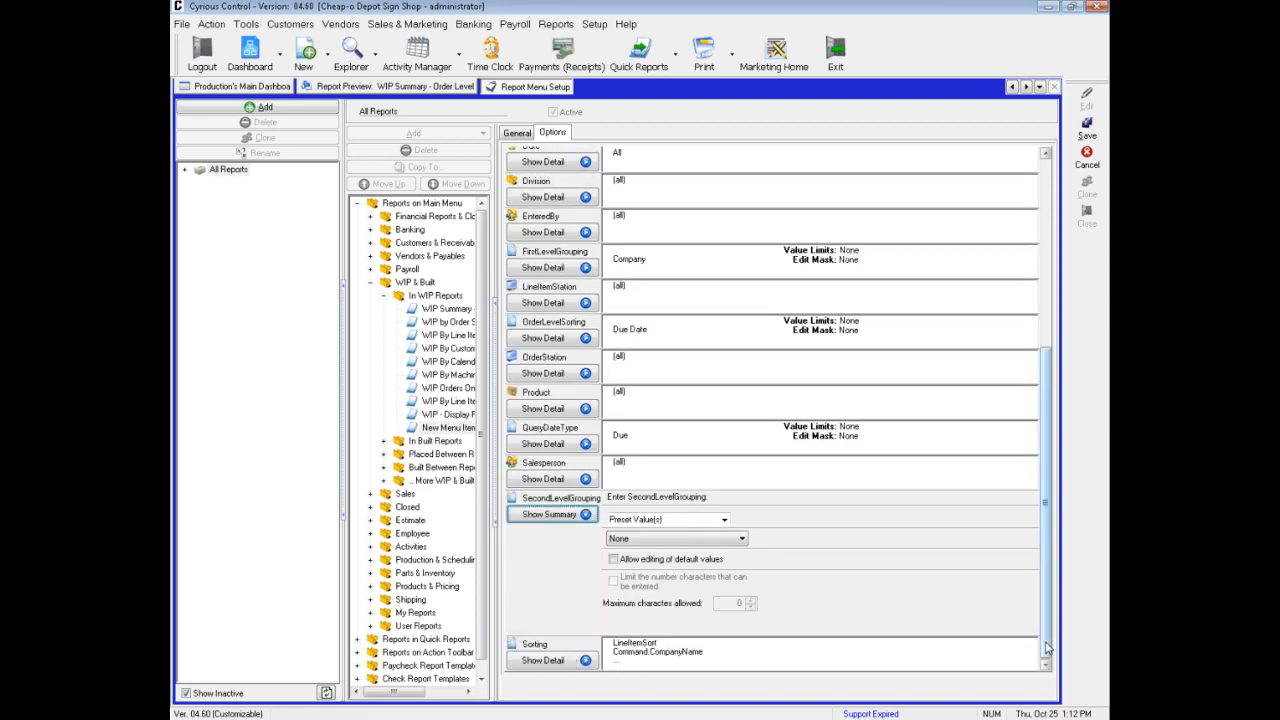
pyautogui.click(740, 539)
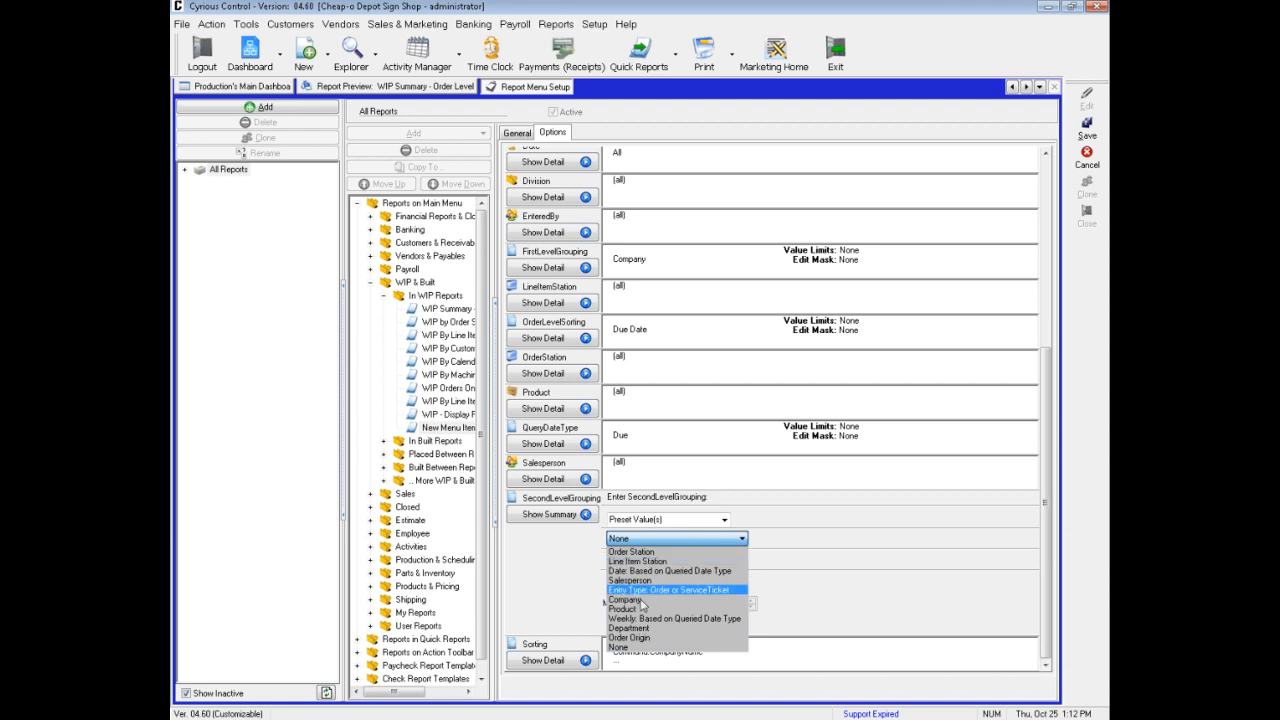
pyautogui.click(668, 650)
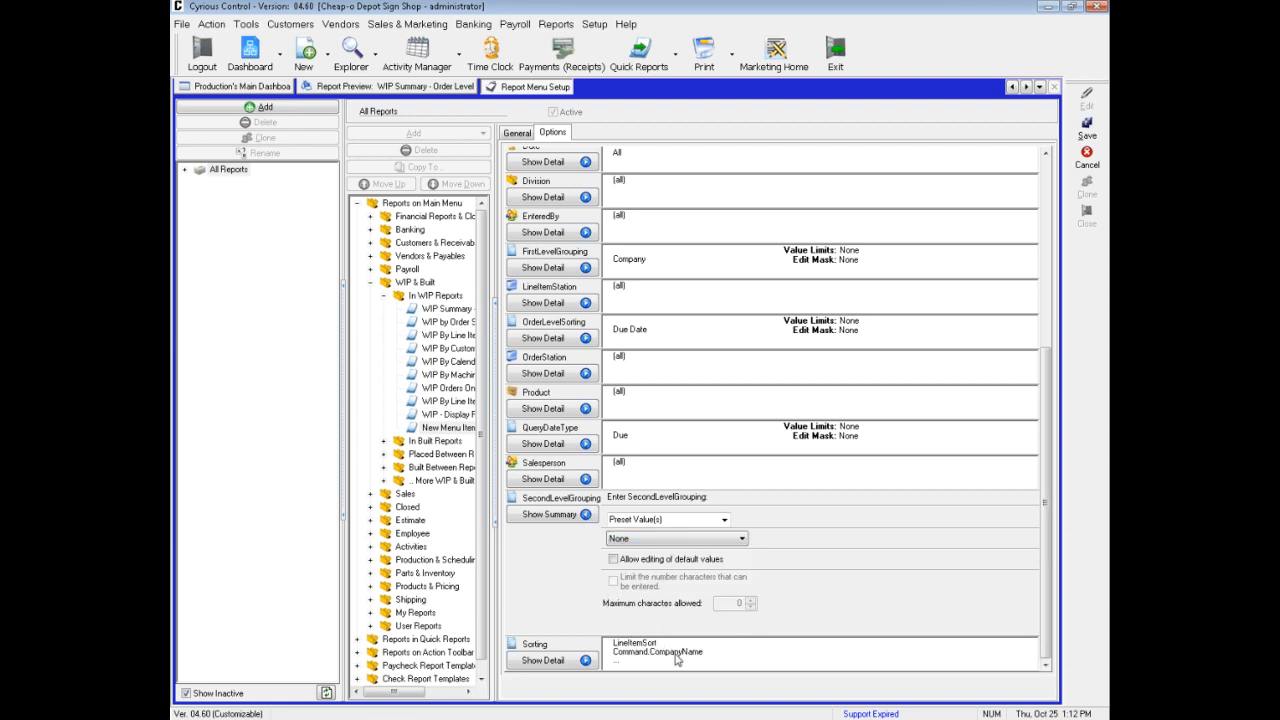
pyautogui.click(578, 520)
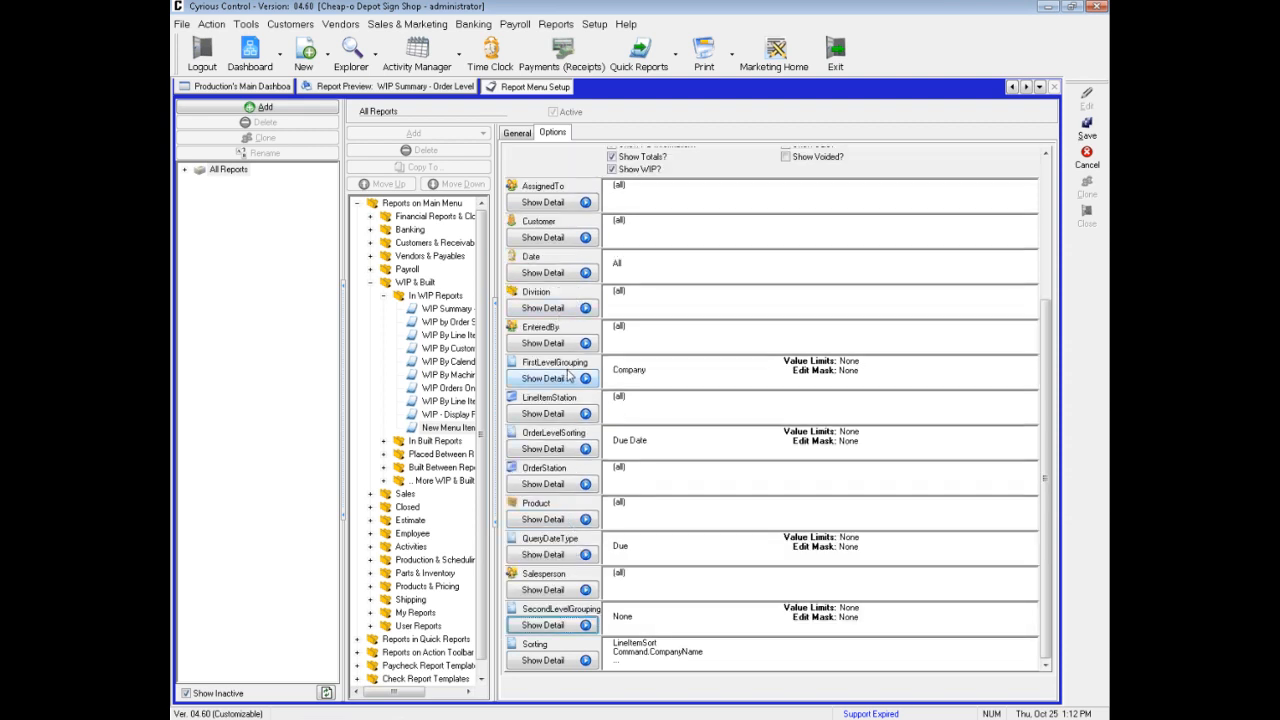
pyautogui.click(1090, 130)
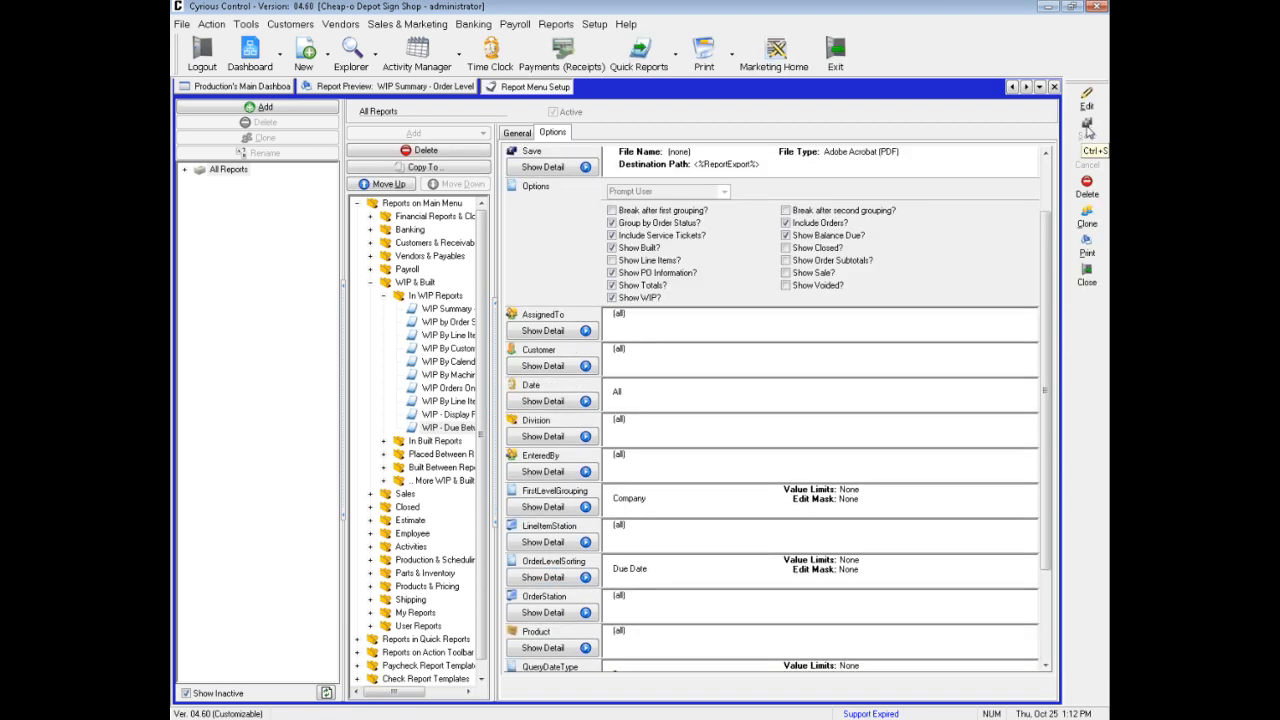
# Open the report criteria of WIP - Due Between from the WIP & Built reports, under In WIP Reports
pyautogui.moveTo(607, 9)
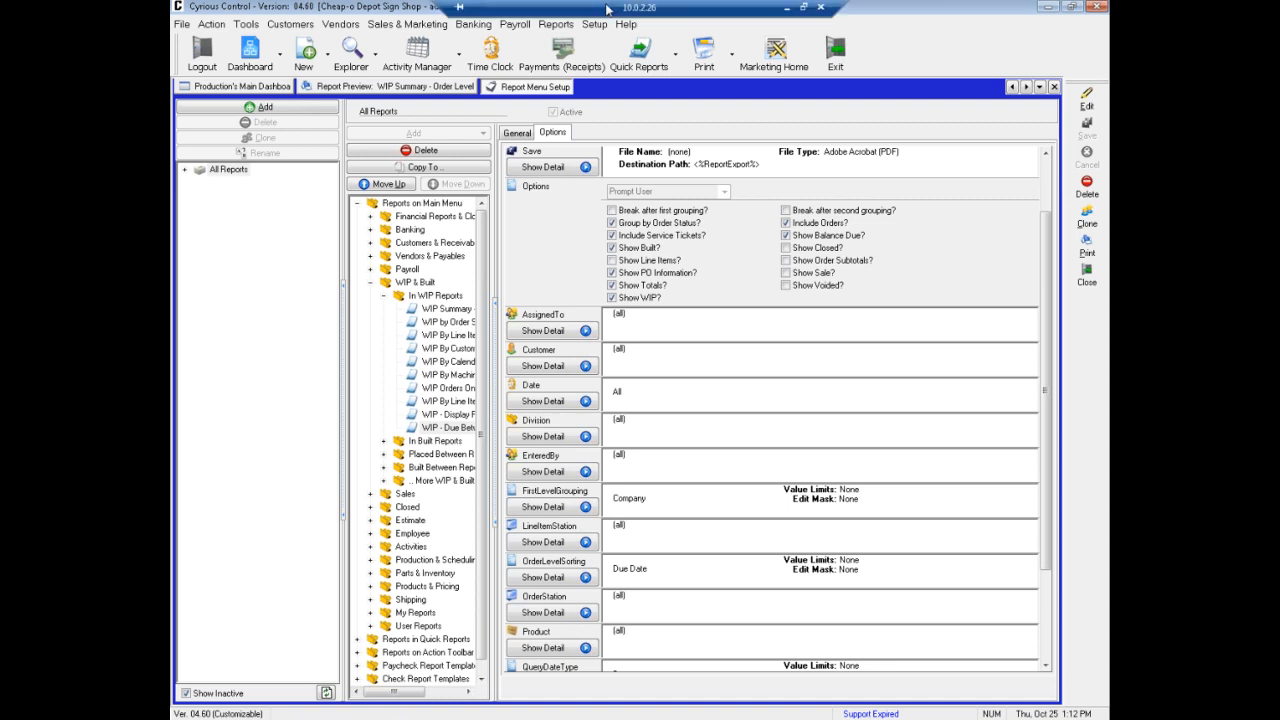
pyautogui.click(556, 27)
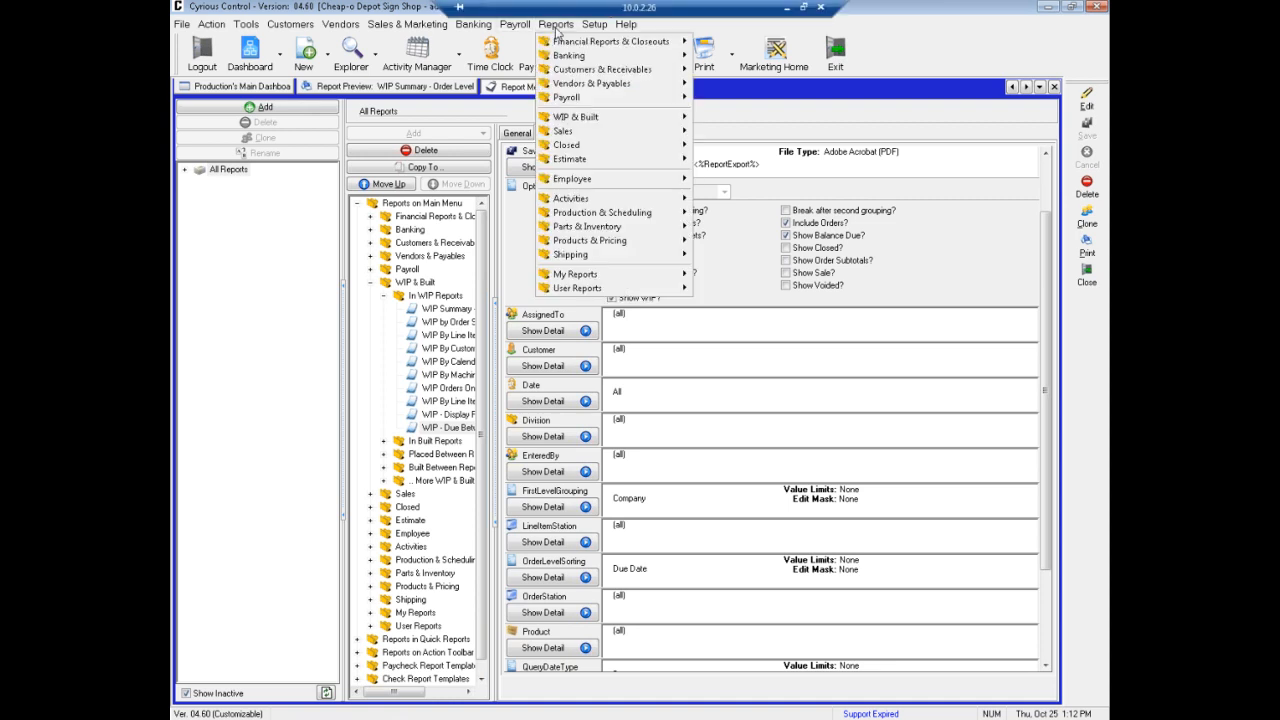
pyautogui.moveTo(576, 118)
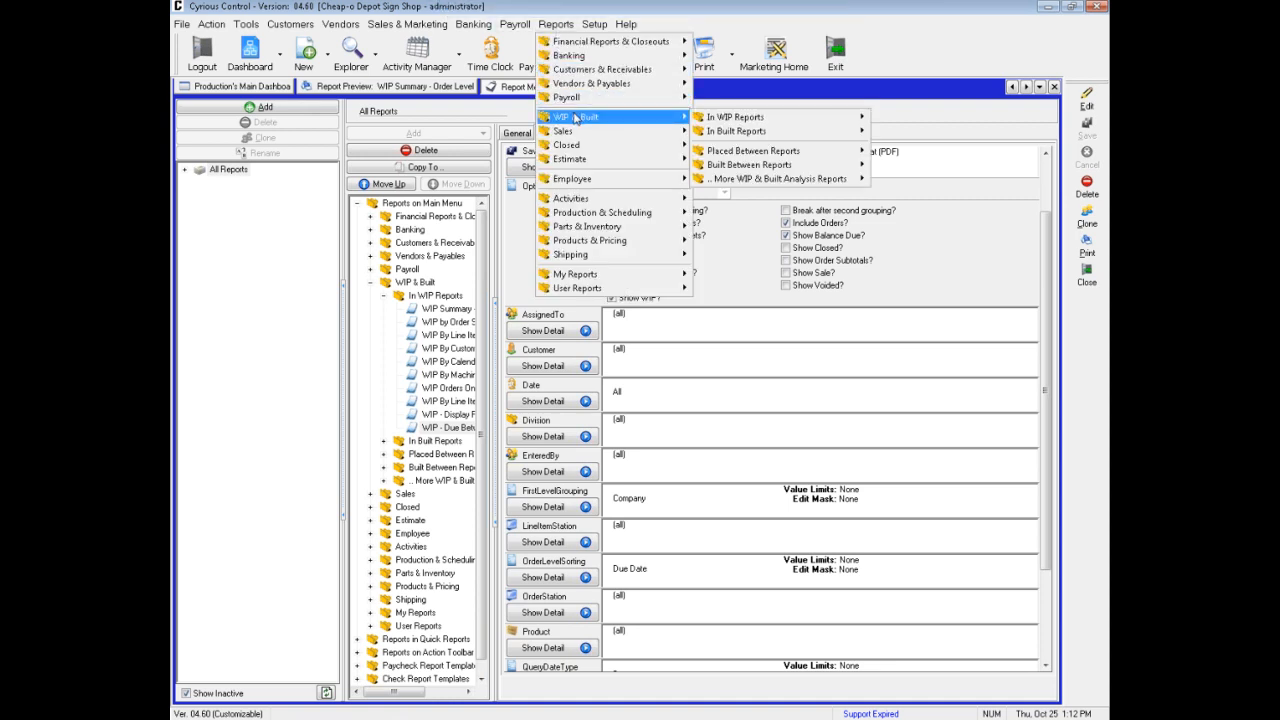
pyautogui.moveTo(730, 130)
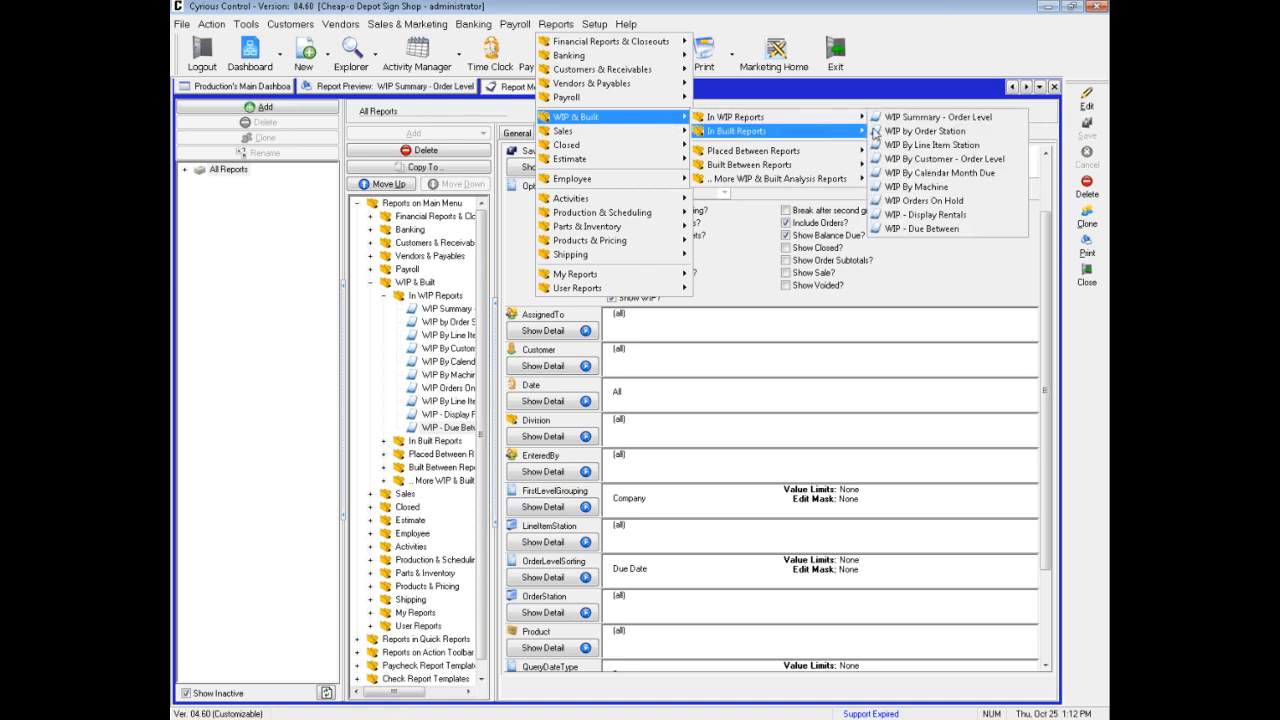
pyautogui.click(922, 229)
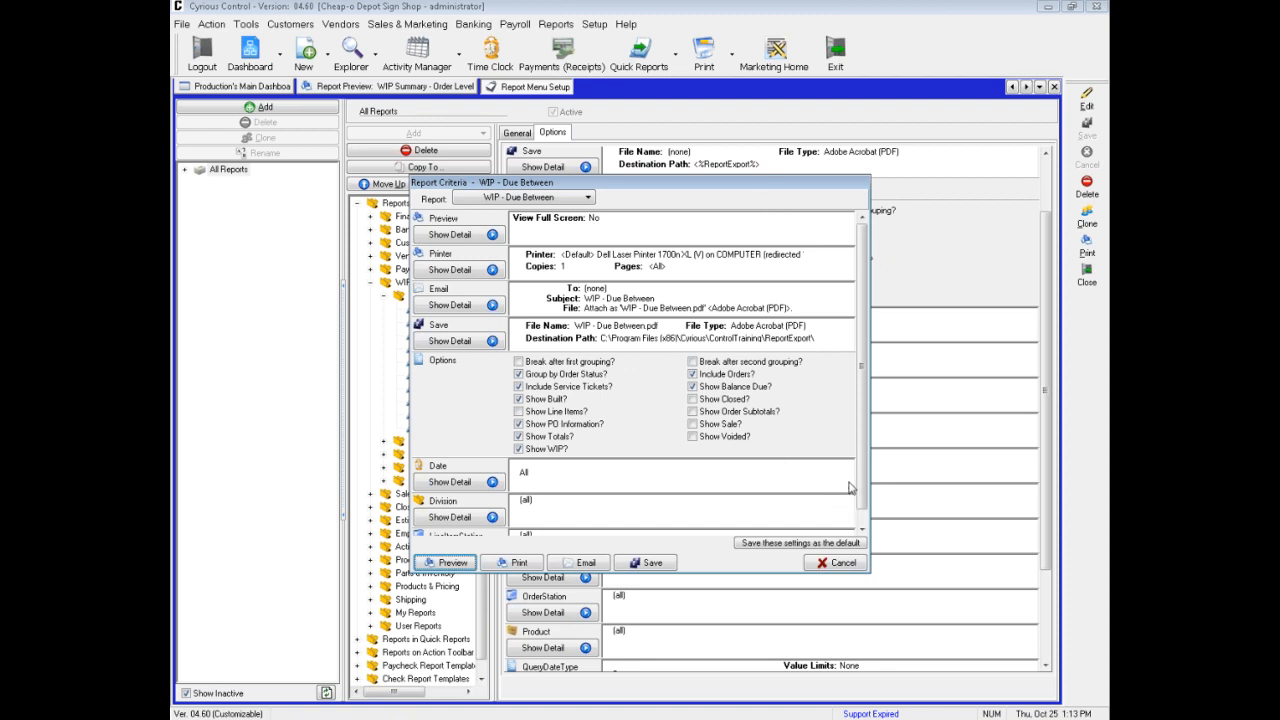
# Set the Date criterion to the standard range Next Week and preview the WIP - Due Between report
pyautogui.scroll(-3, 863, 524)
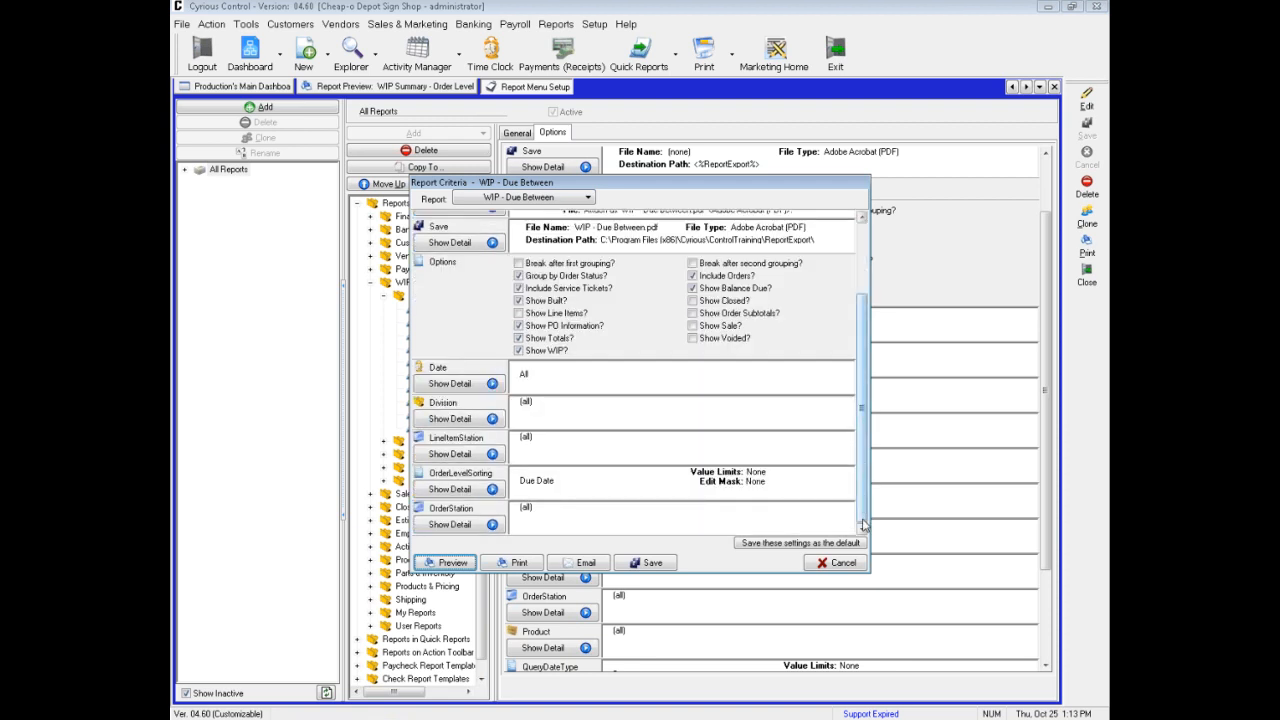
pyautogui.click(463, 384)
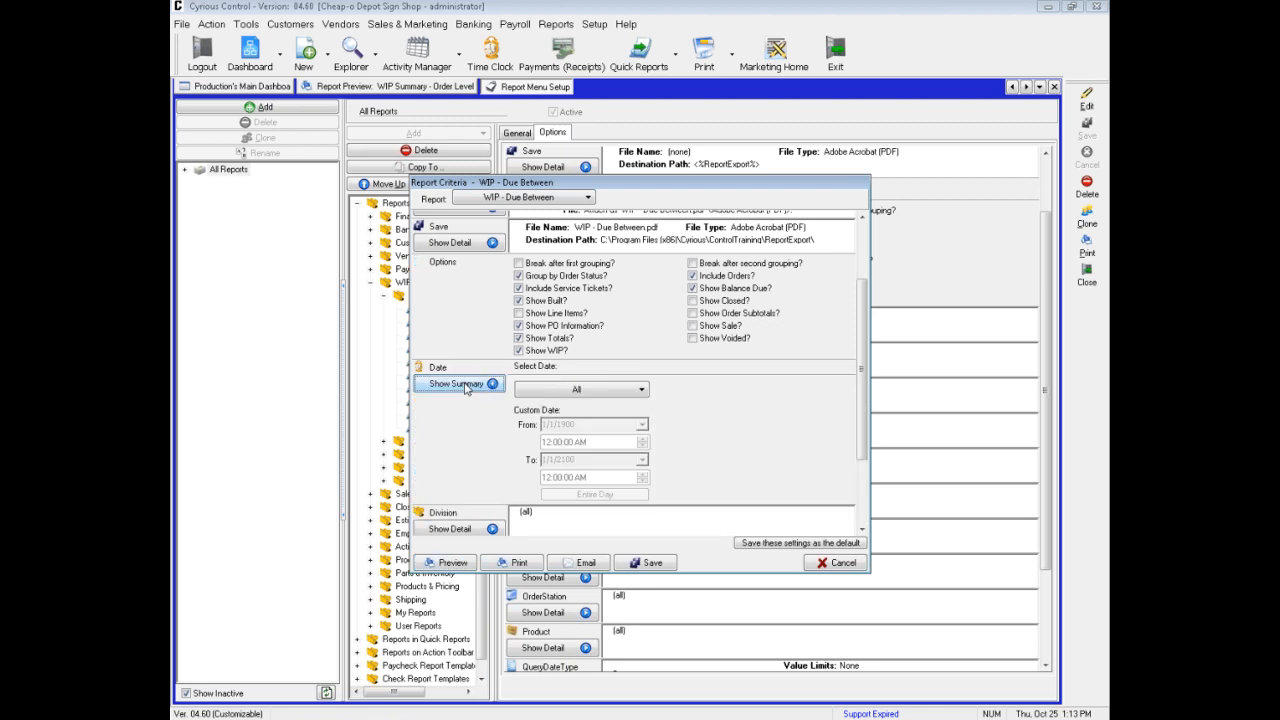
pyautogui.click(573, 392)
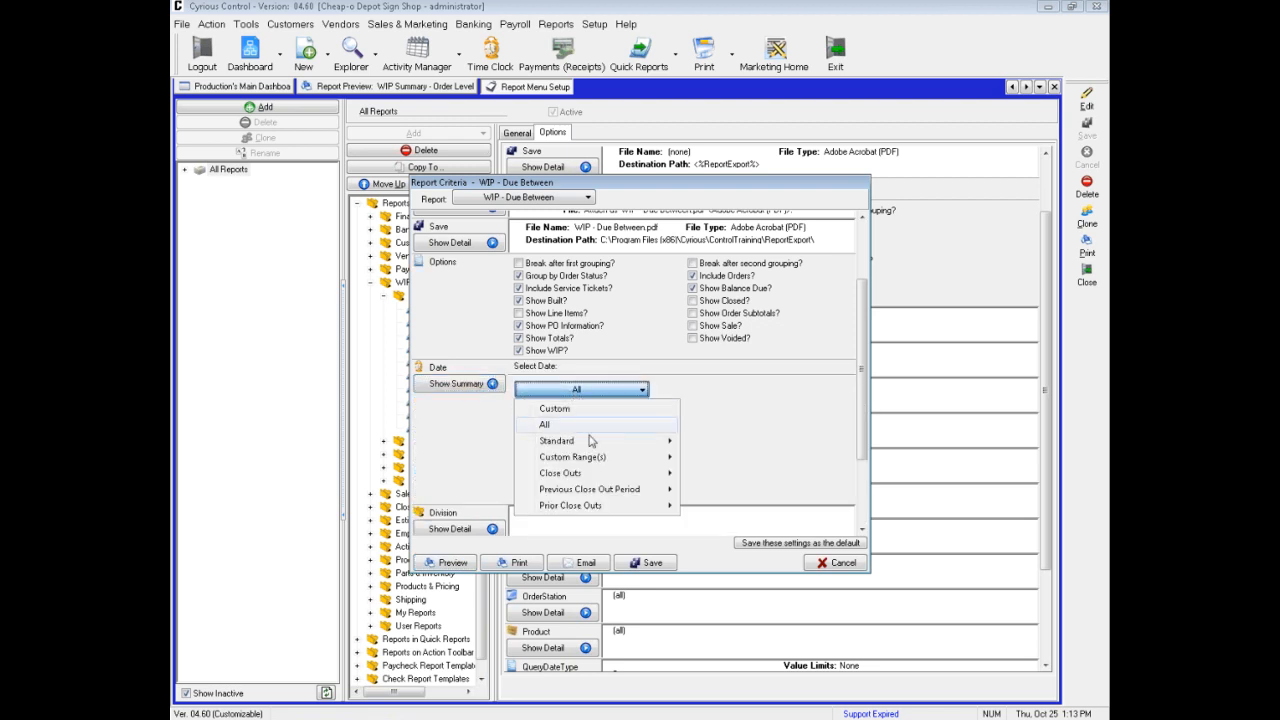
pyautogui.moveTo(593, 441)
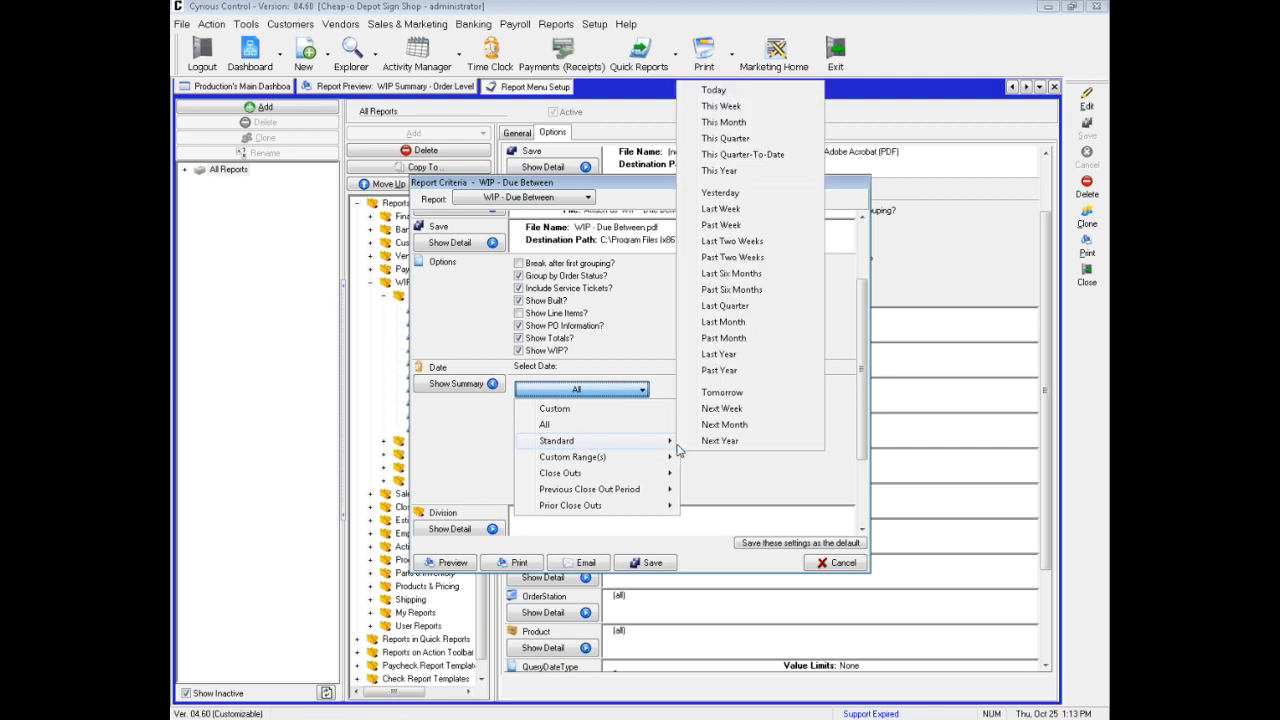
pyautogui.click(730, 412)
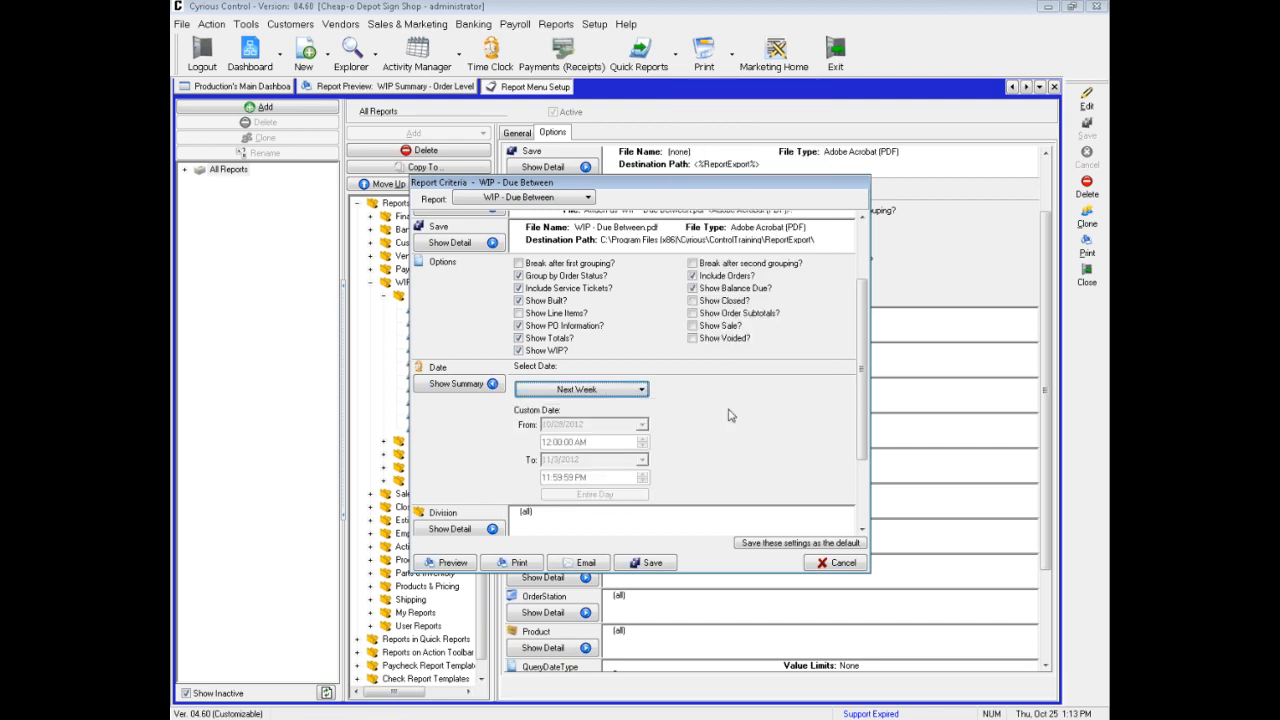
pyautogui.click(449, 563)
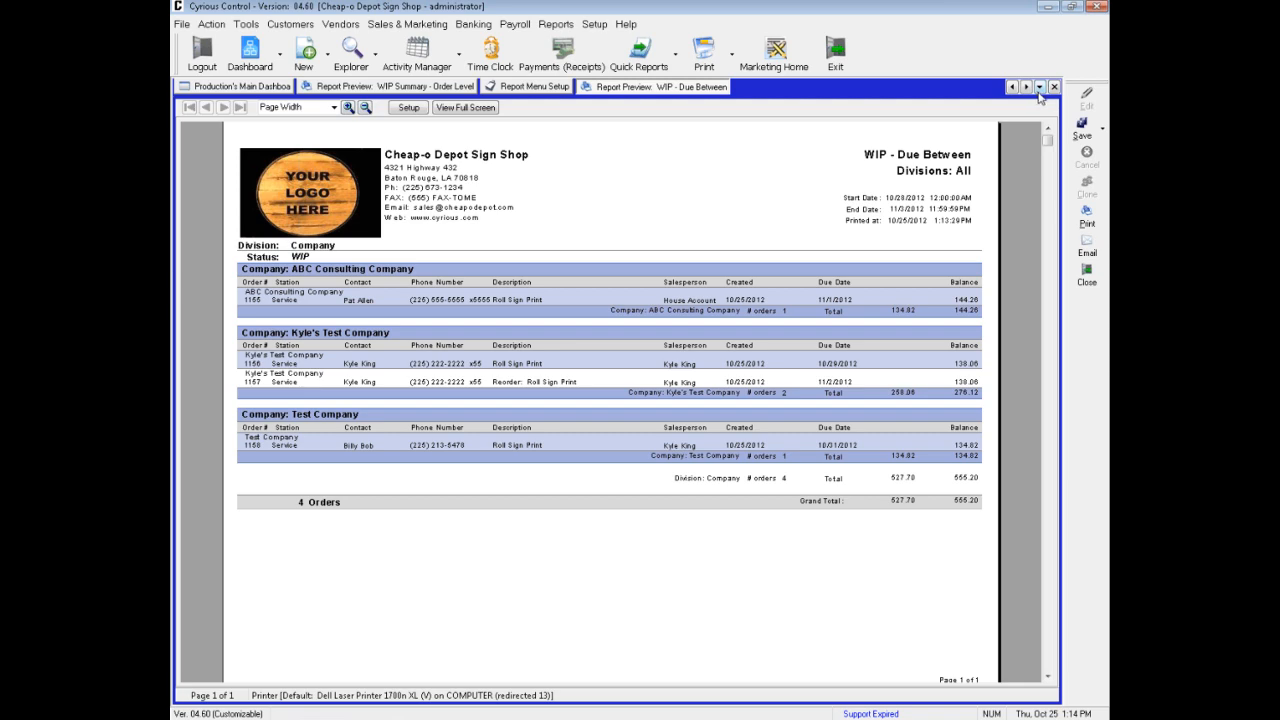
# Close the WIP - Due Between preview, the Report Menu Setup and the WIP Summary - Order Level preview
pyautogui.click(1053, 88)
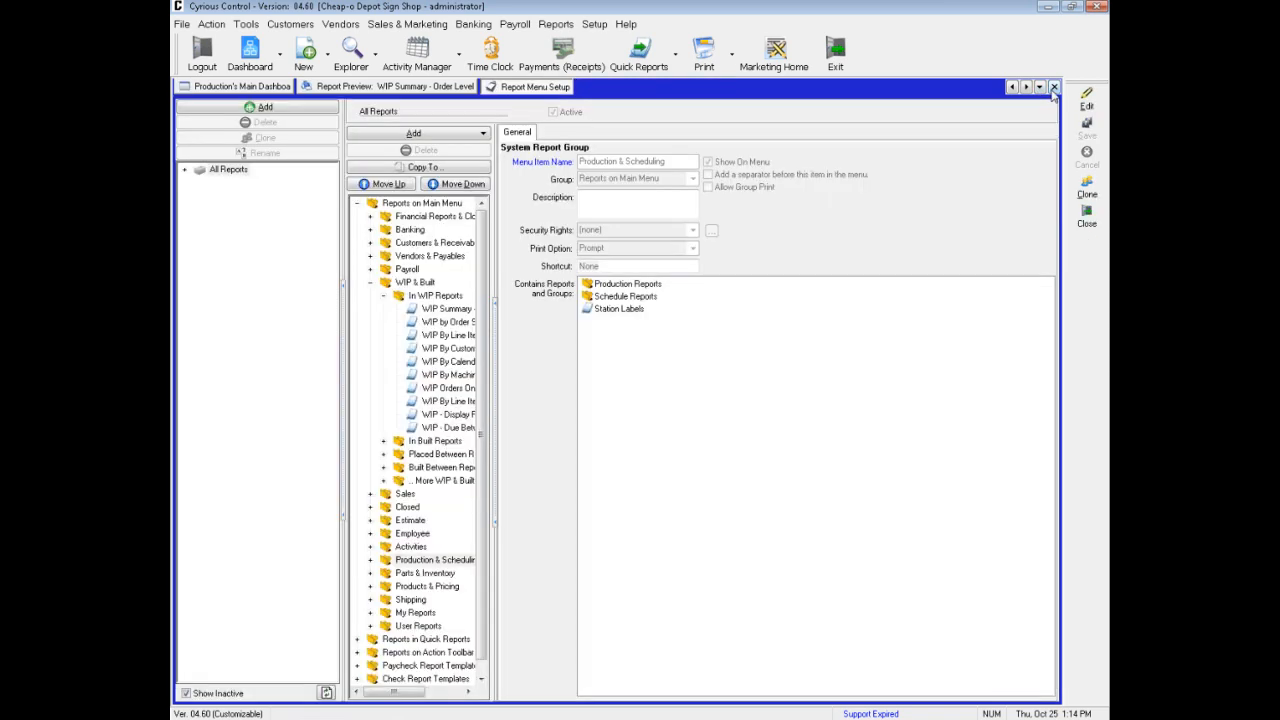
pyautogui.click(1053, 88)
pyautogui.click(1053, 88)
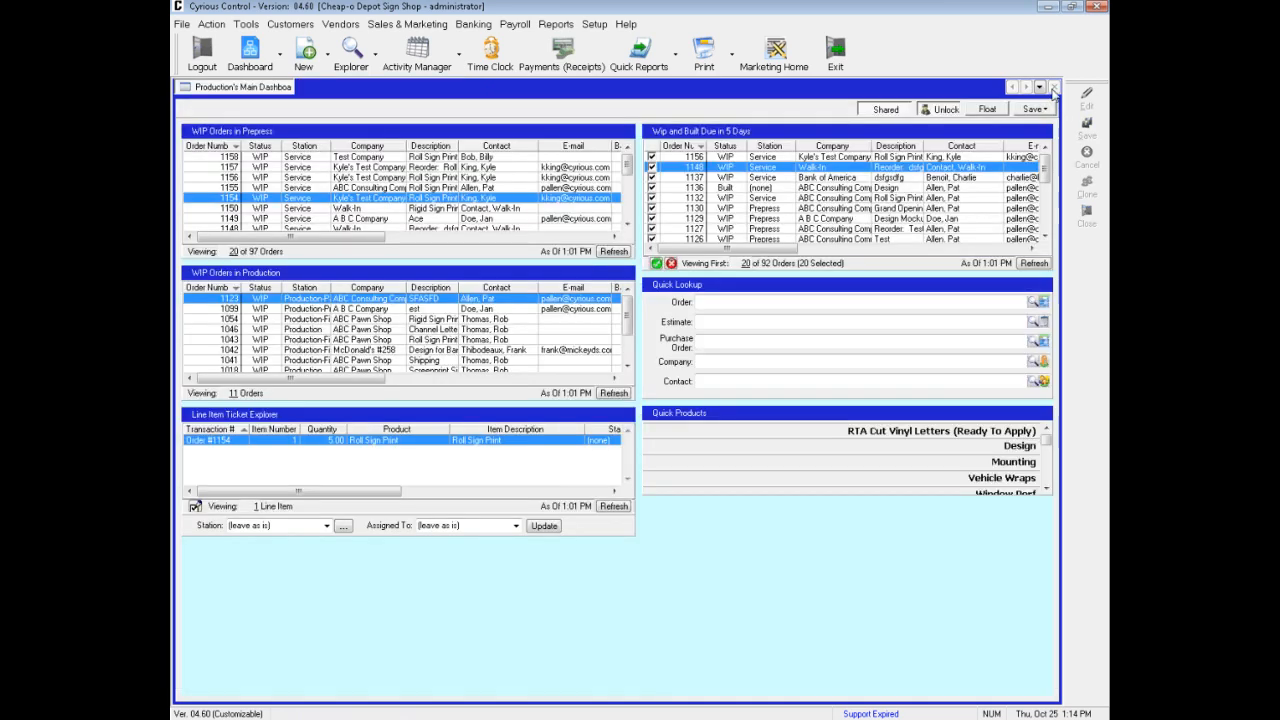
# Open the report criteria of the Sales Report from the Sales reports and review its grouping options
pyautogui.click(560, 27)
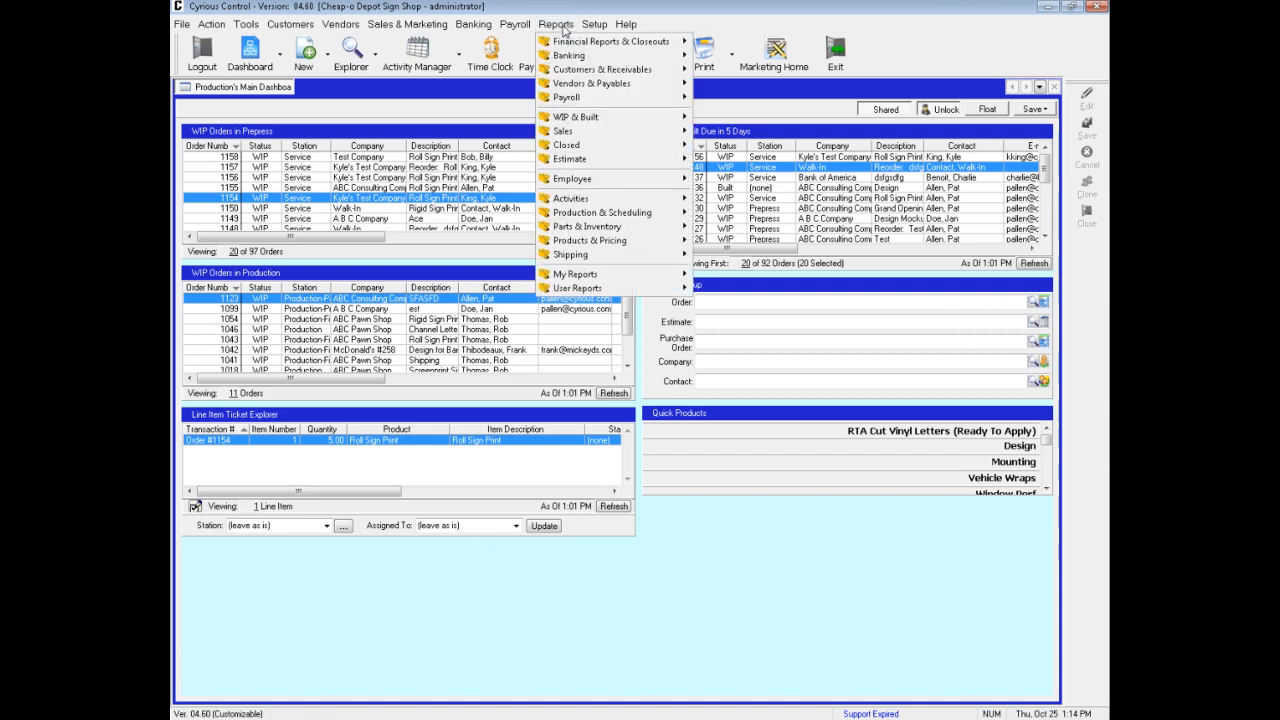
pyautogui.moveTo(575, 134)
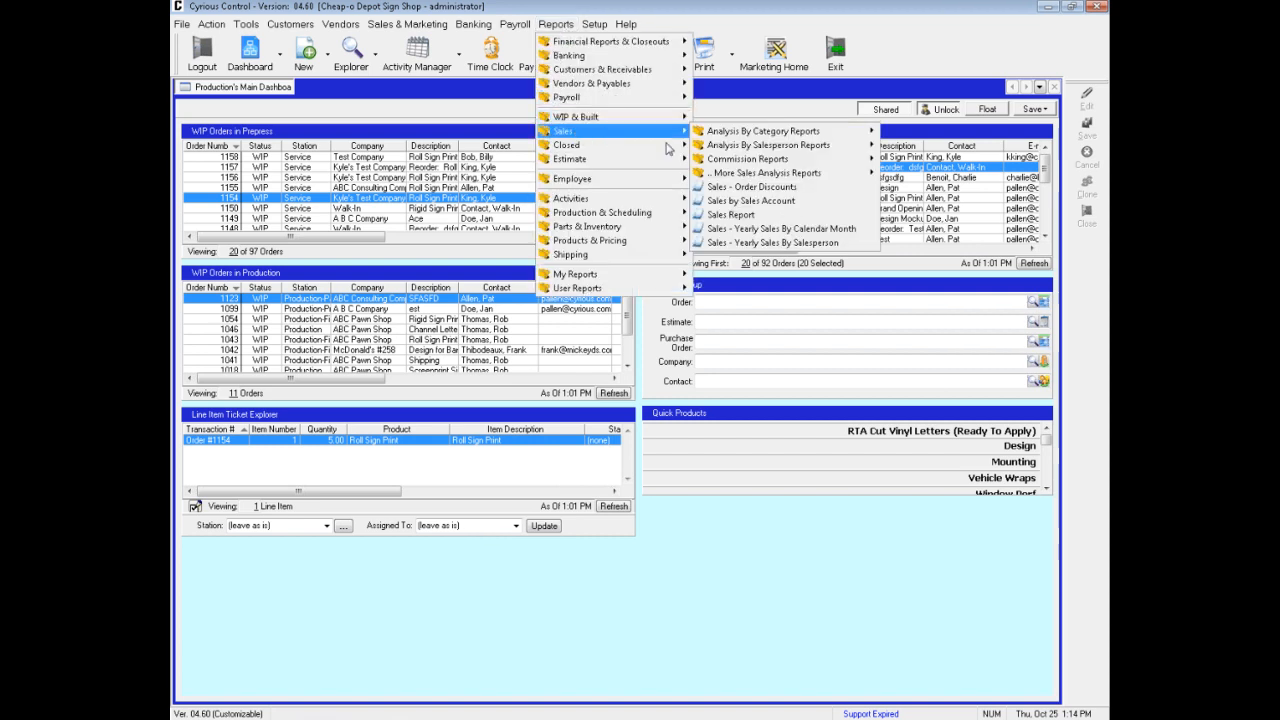
pyautogui.click(751, 218)
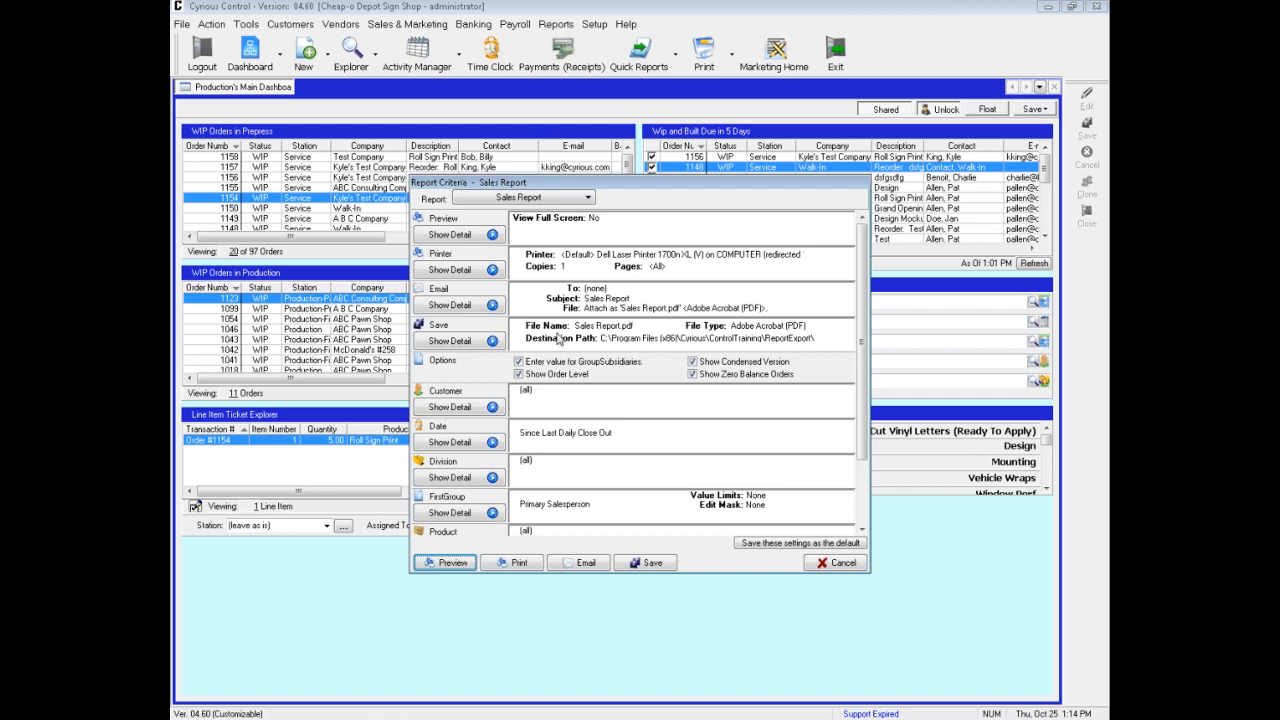
pyautogui.click(862, 515)
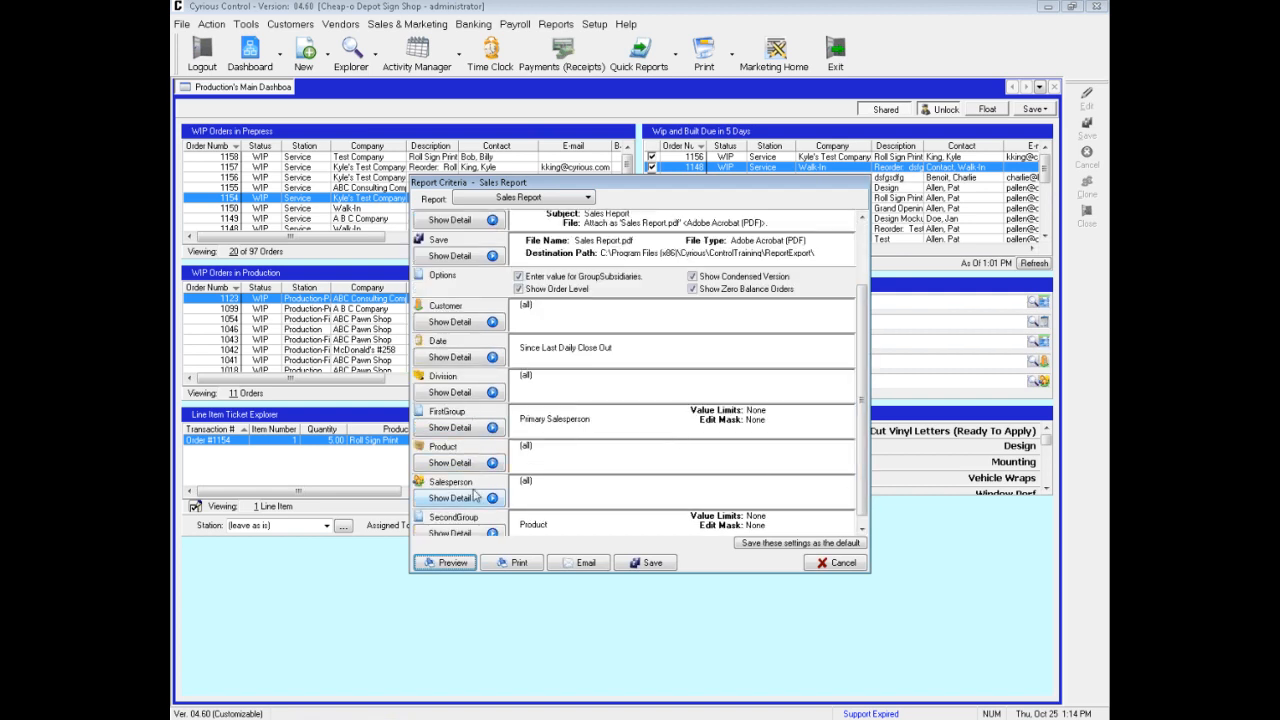
pyautogui.click(863, 527)
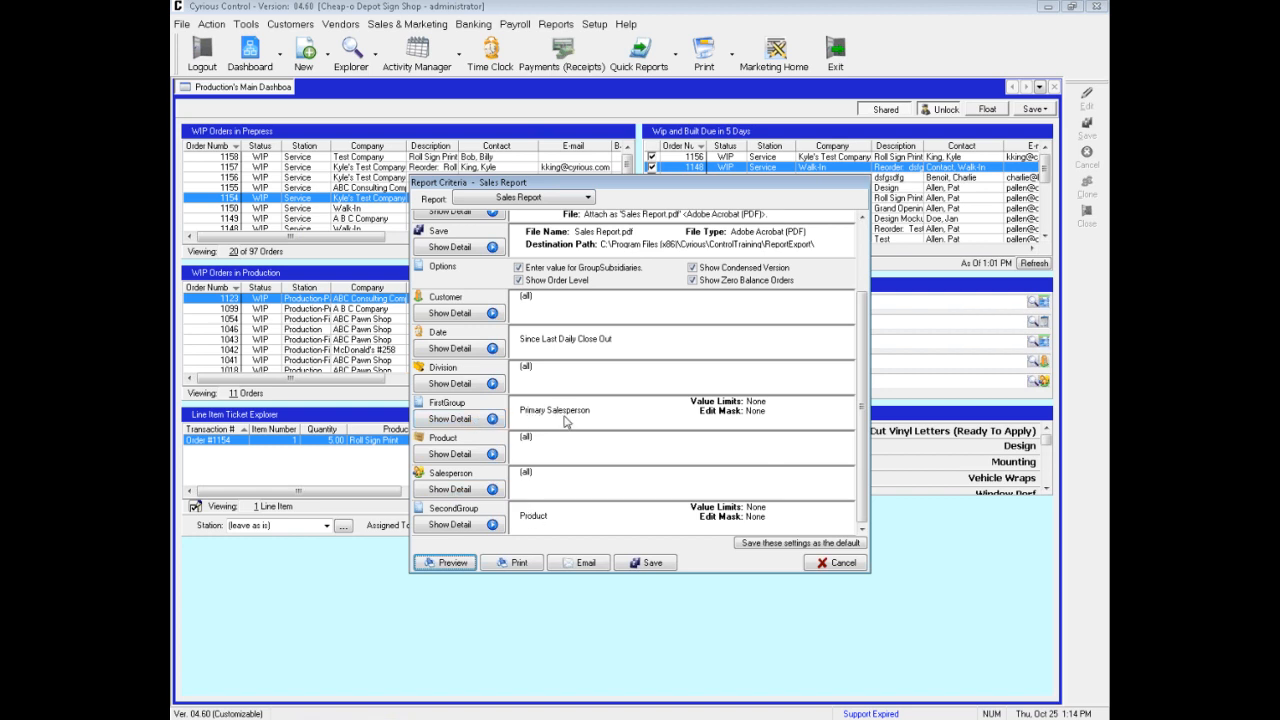
# Set the FirstGroup criterion to Company Name and preview the Sales Report
pyautogui.click(480, 420)
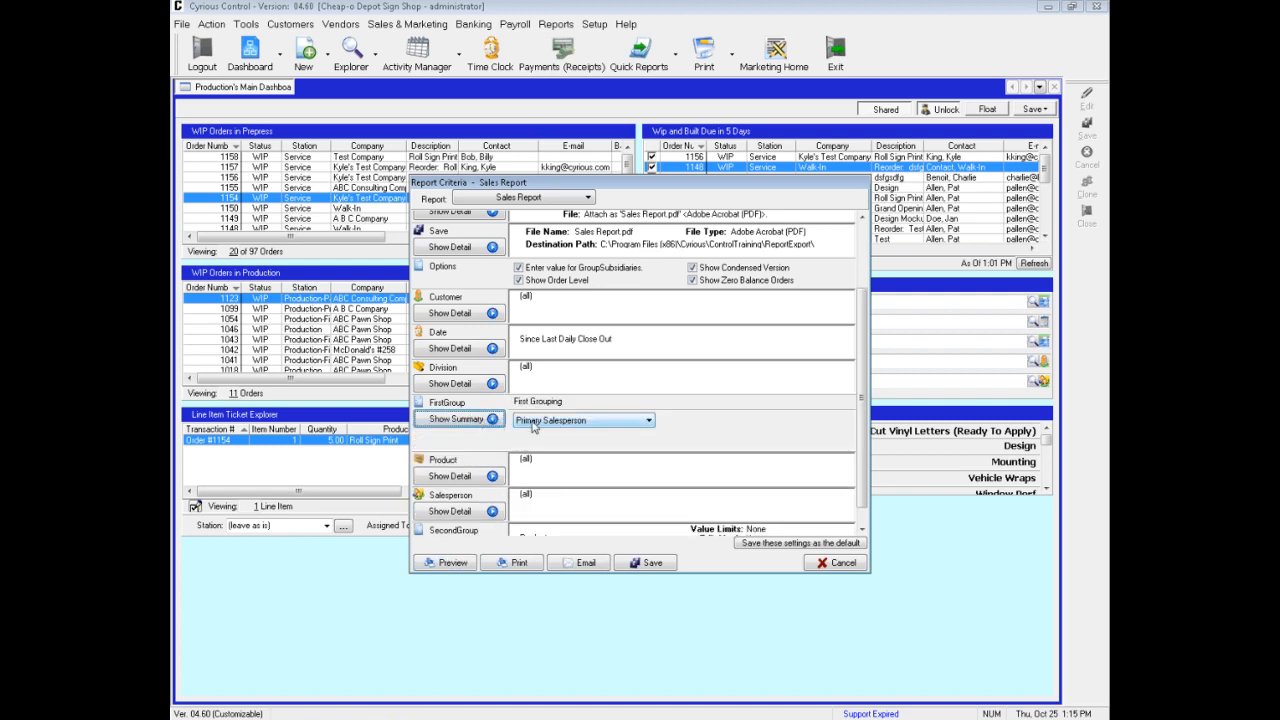
pyautogui.click(541, 422)
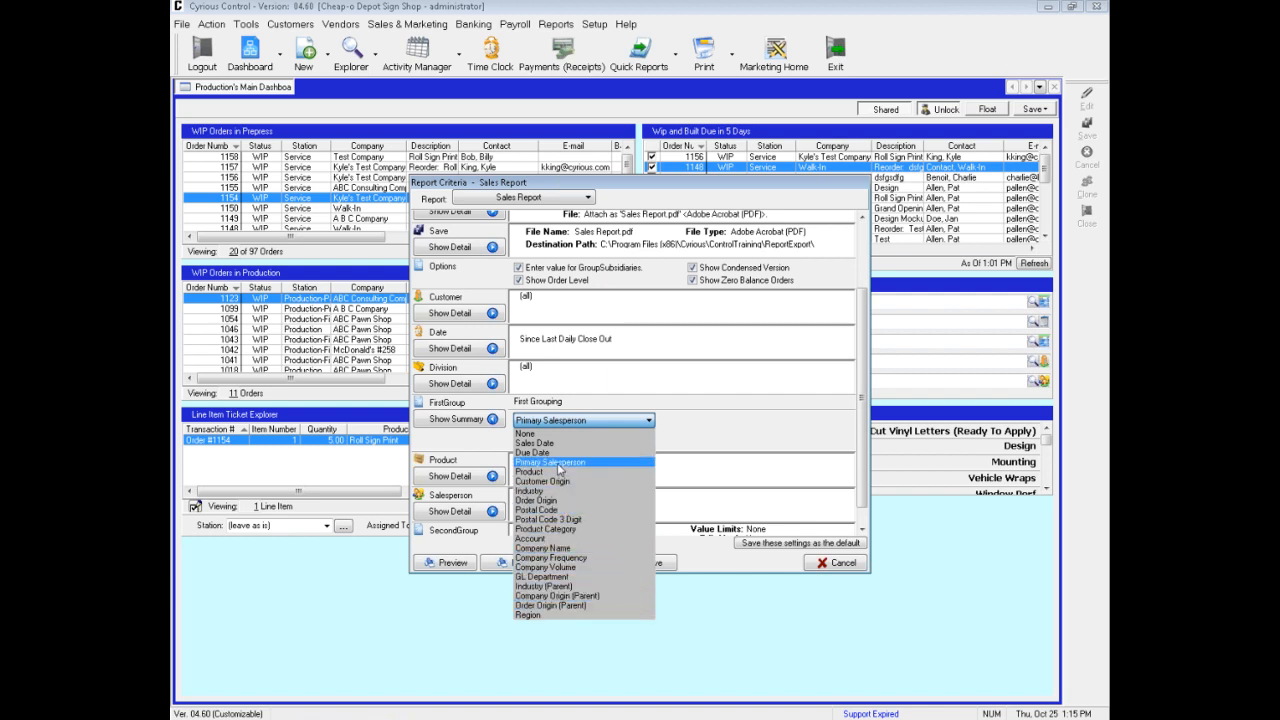
pyautogui.click(557, 549)
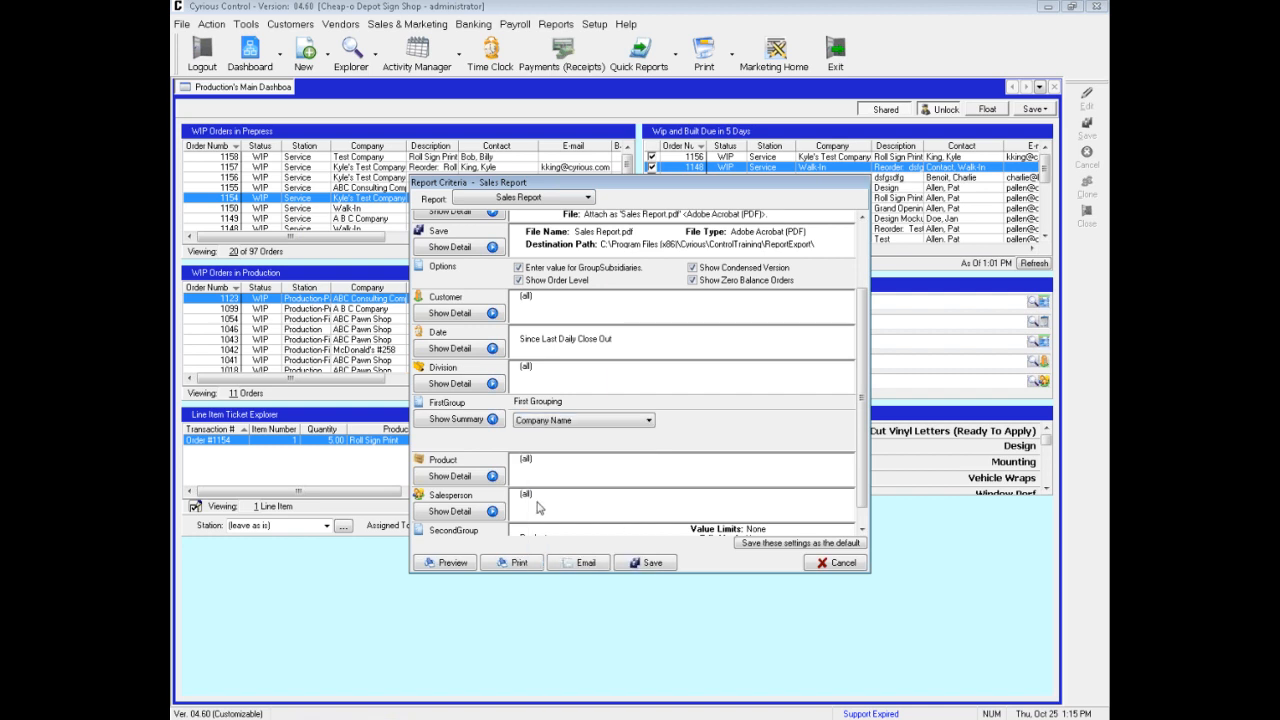
pyautogui.click(457, 419)
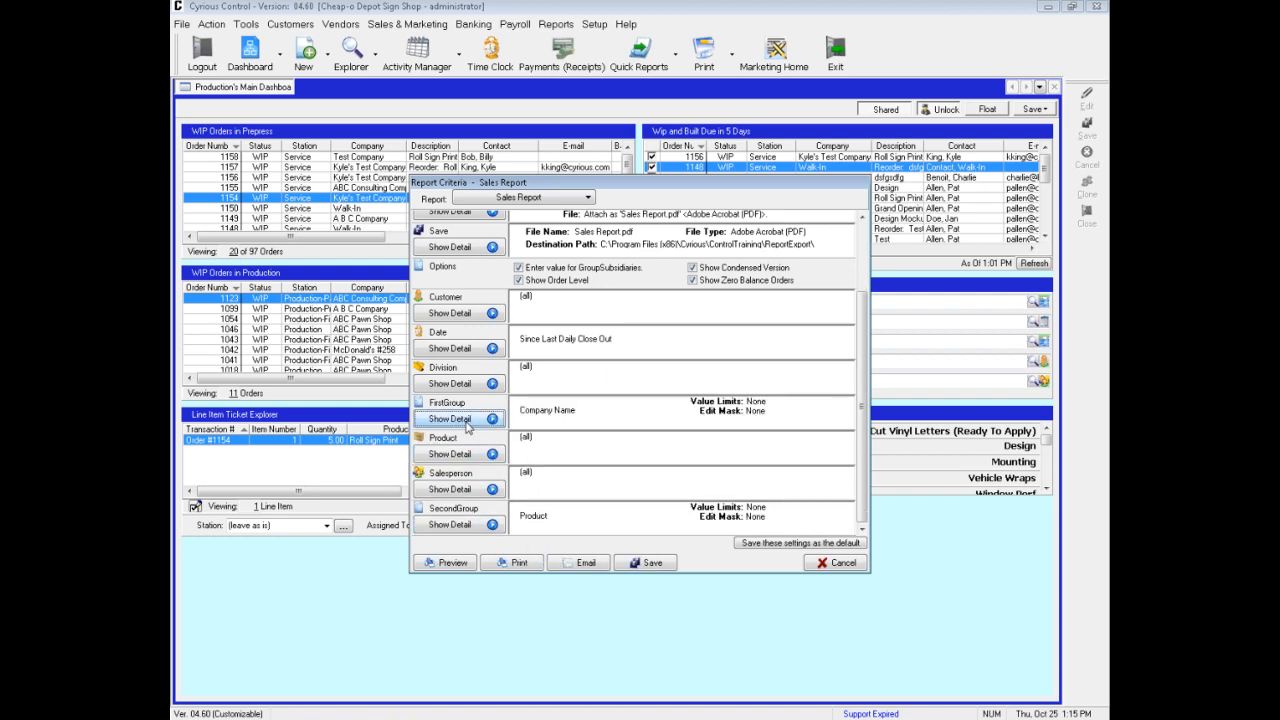
pyautogui.click(449, 563)
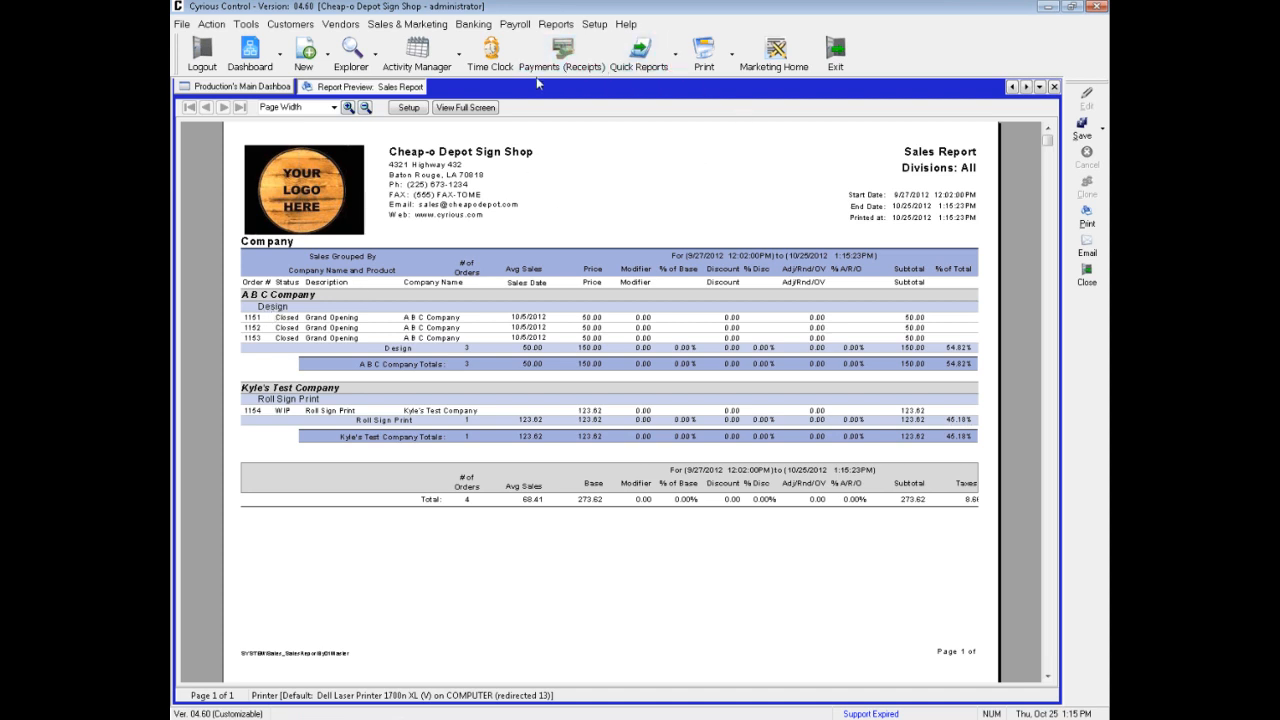
# Open the Reporting Setup and clone the Sales Report found in the Sales group of Reports on Main Menu
pyautogui.click(595, 24)
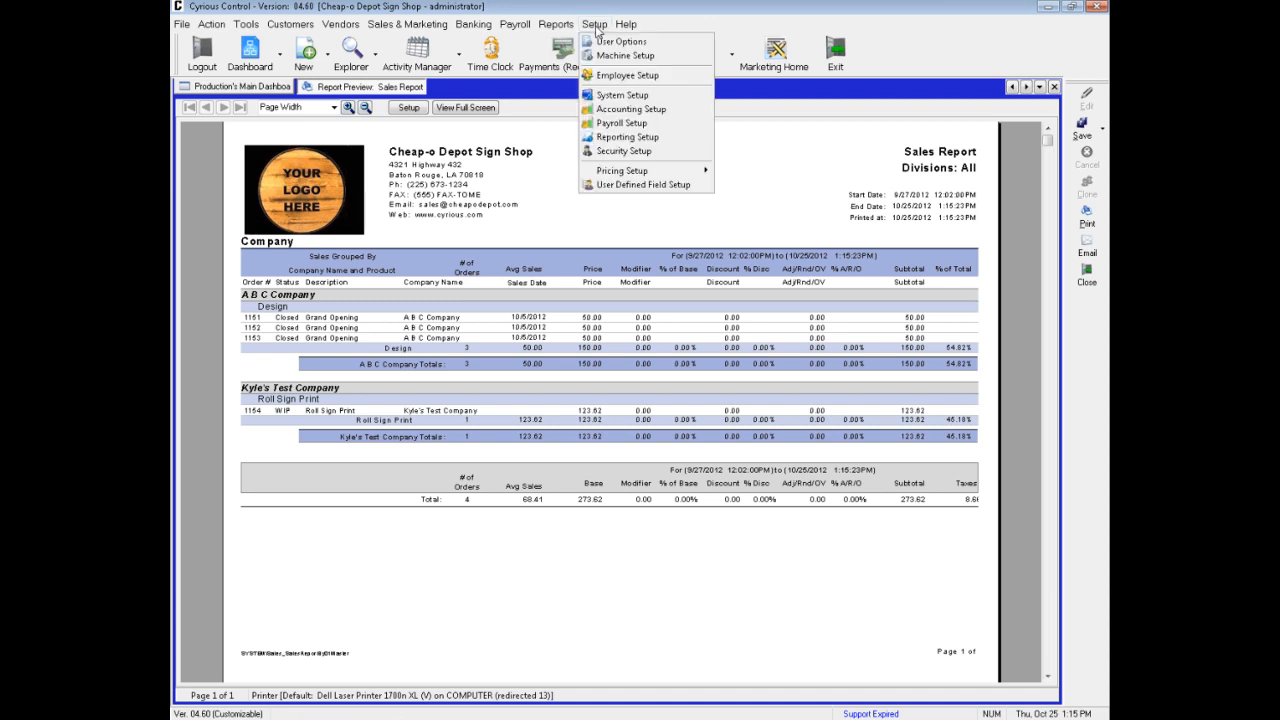
pyautogui.click(607, 137)
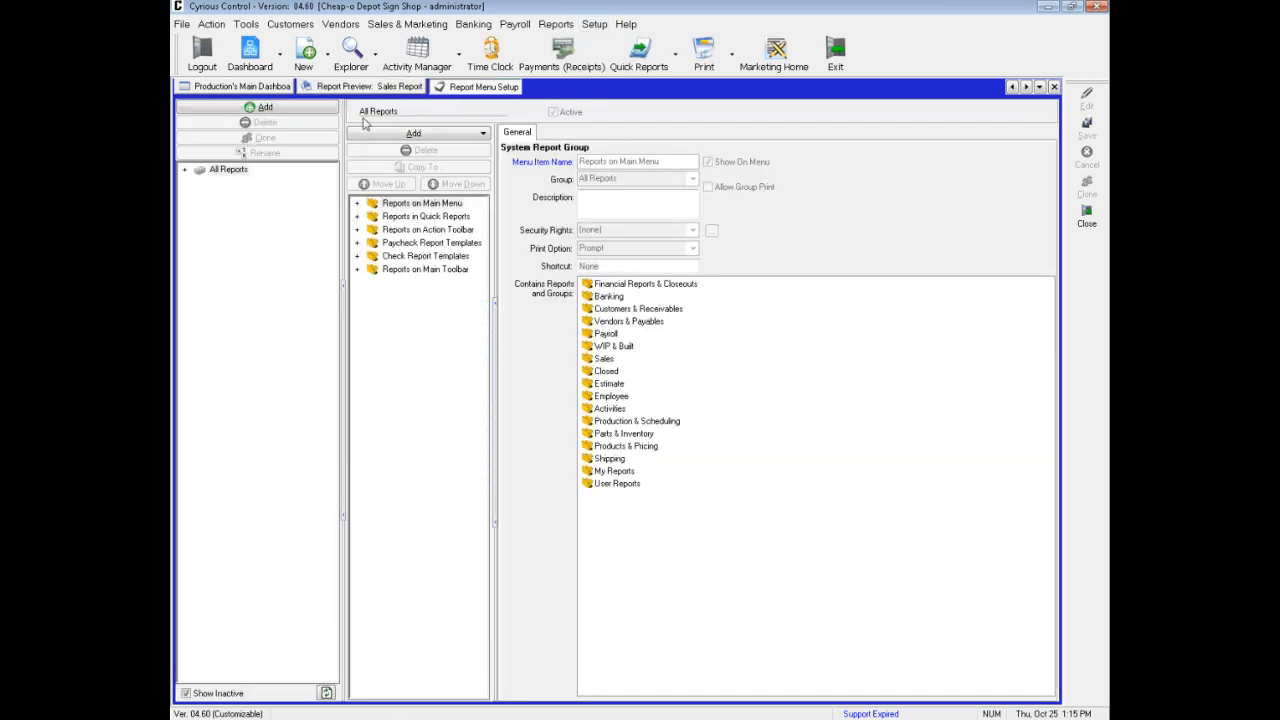
pyautogui.click(357, 204)
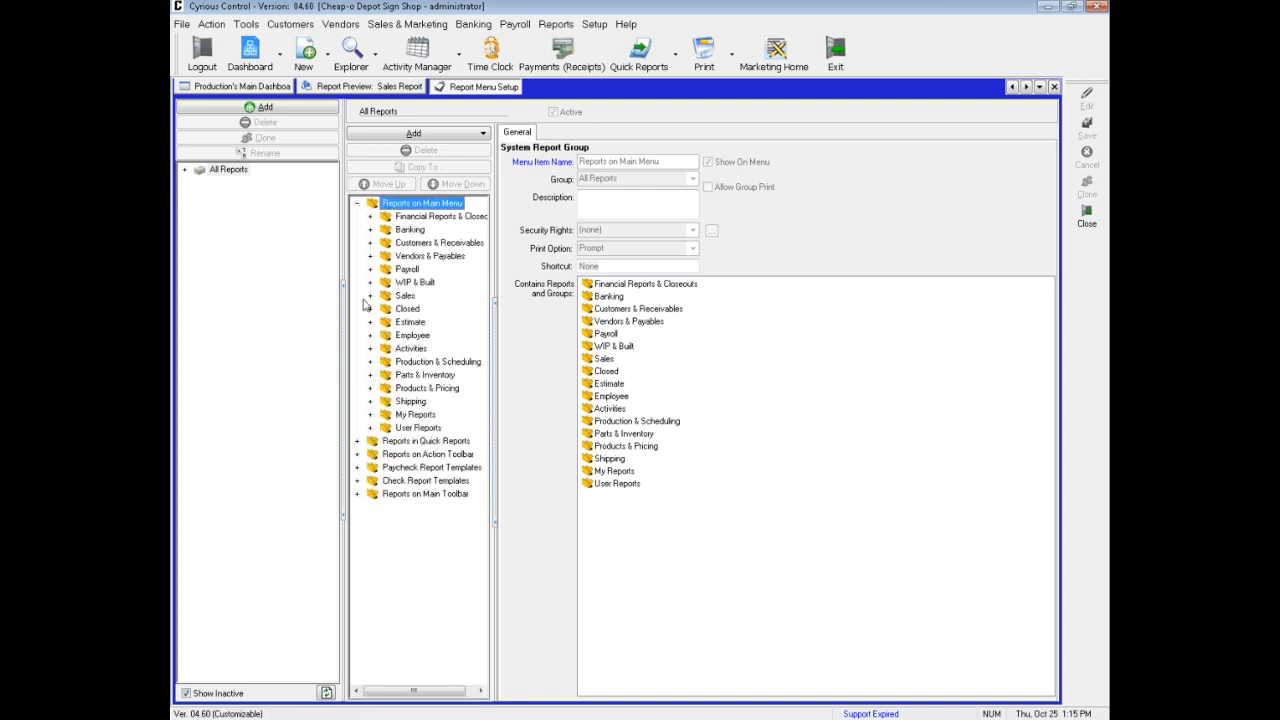
pyautogui.click(370, 297)
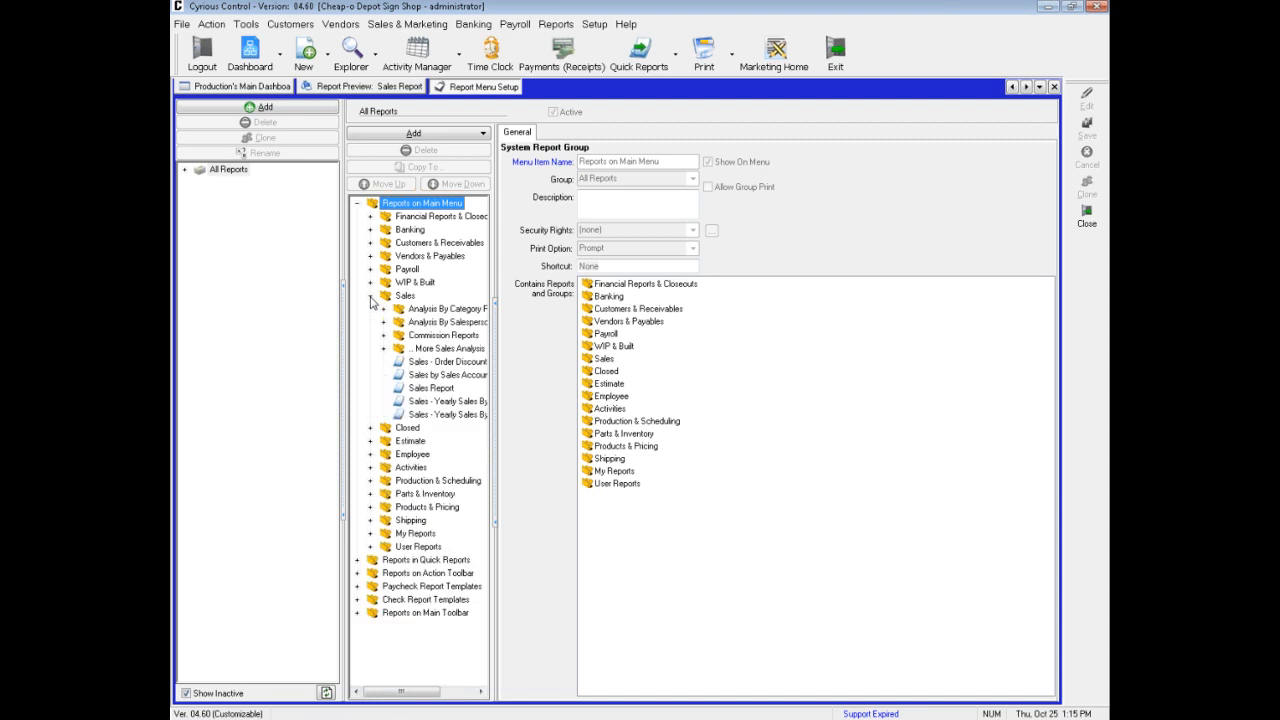
pyautogui.click(421, 390)
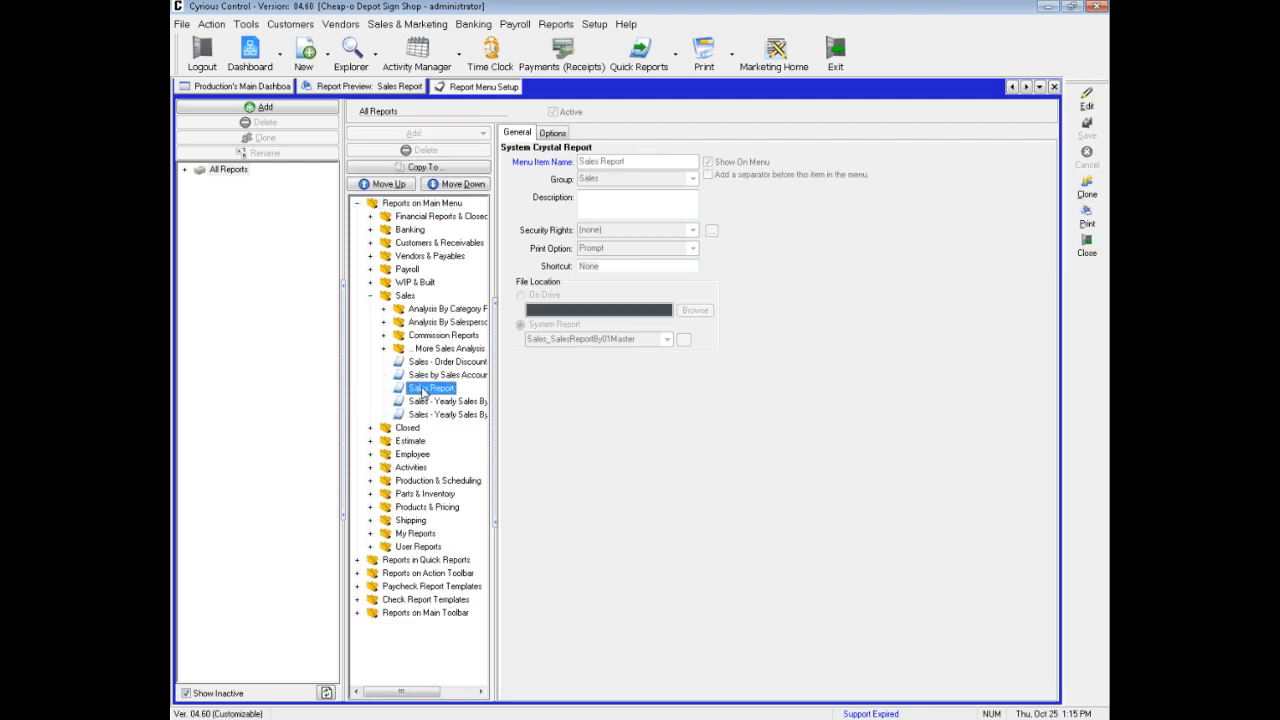
pyautogui.click(1087, 194)
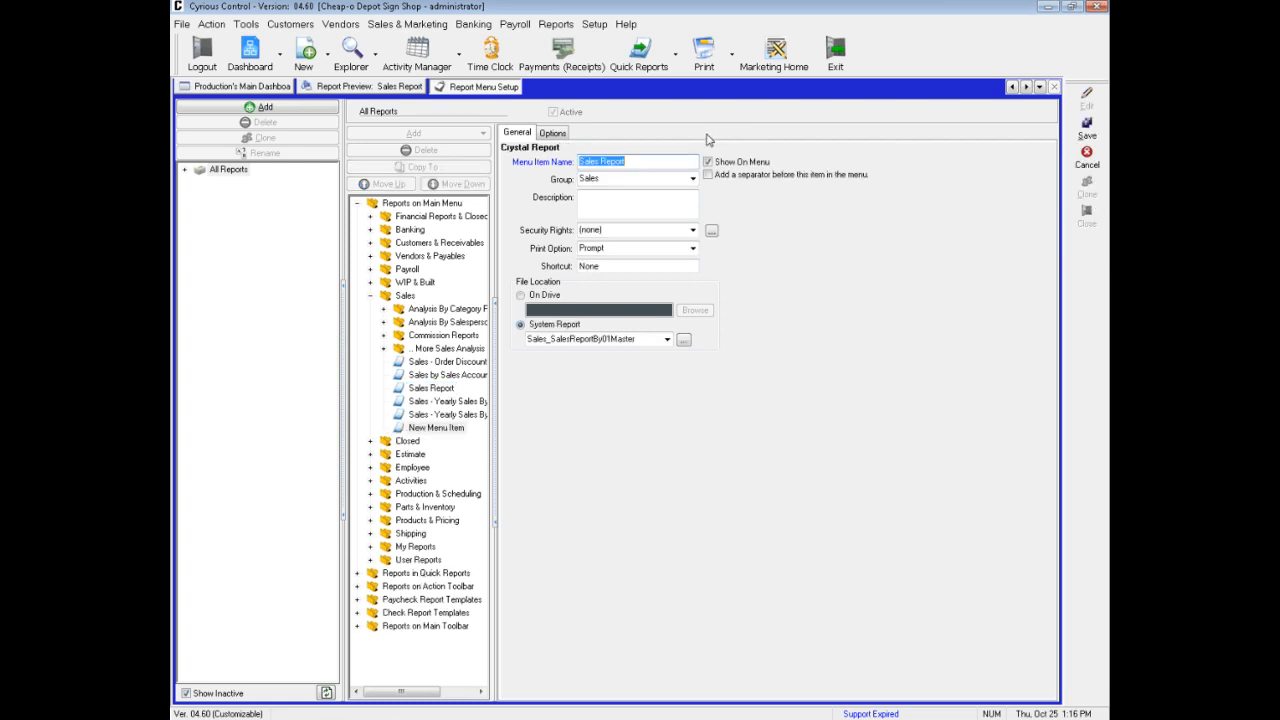
# Check the cloned report's options and set its menu item name to Sales - Digital Products
pyautogui.click(551, 134)
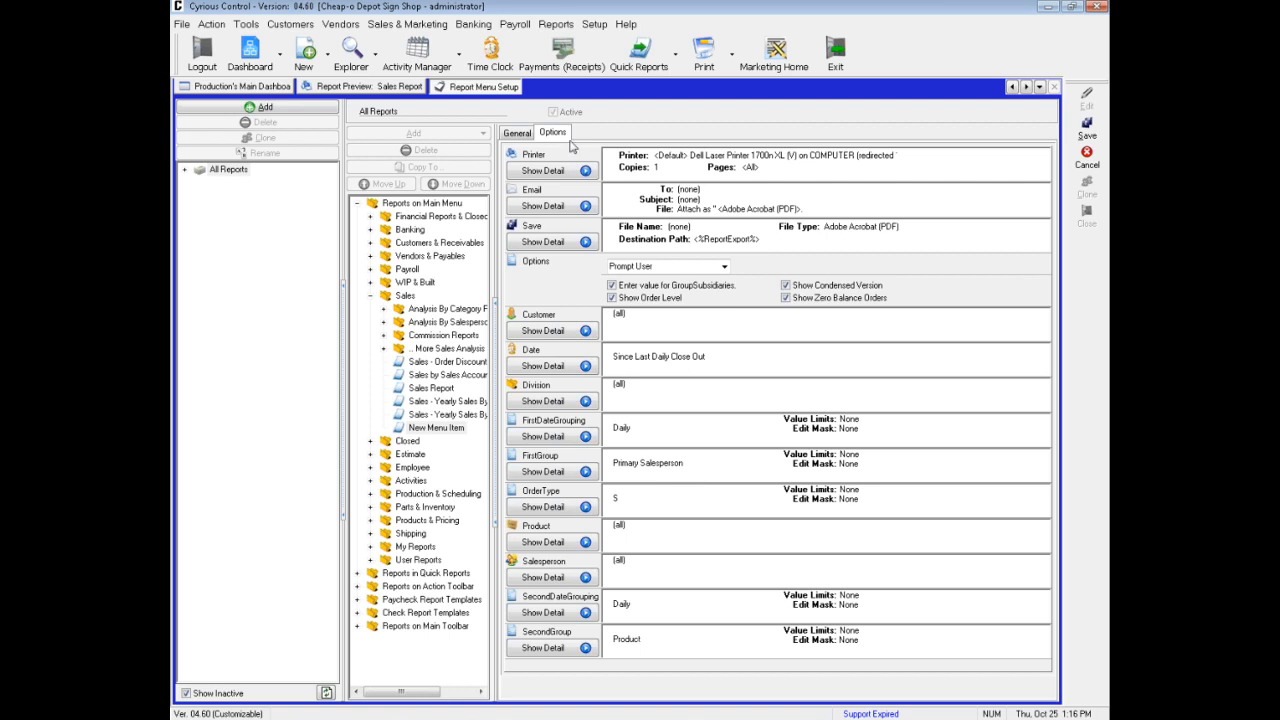
pyautogui.click(522, 133)
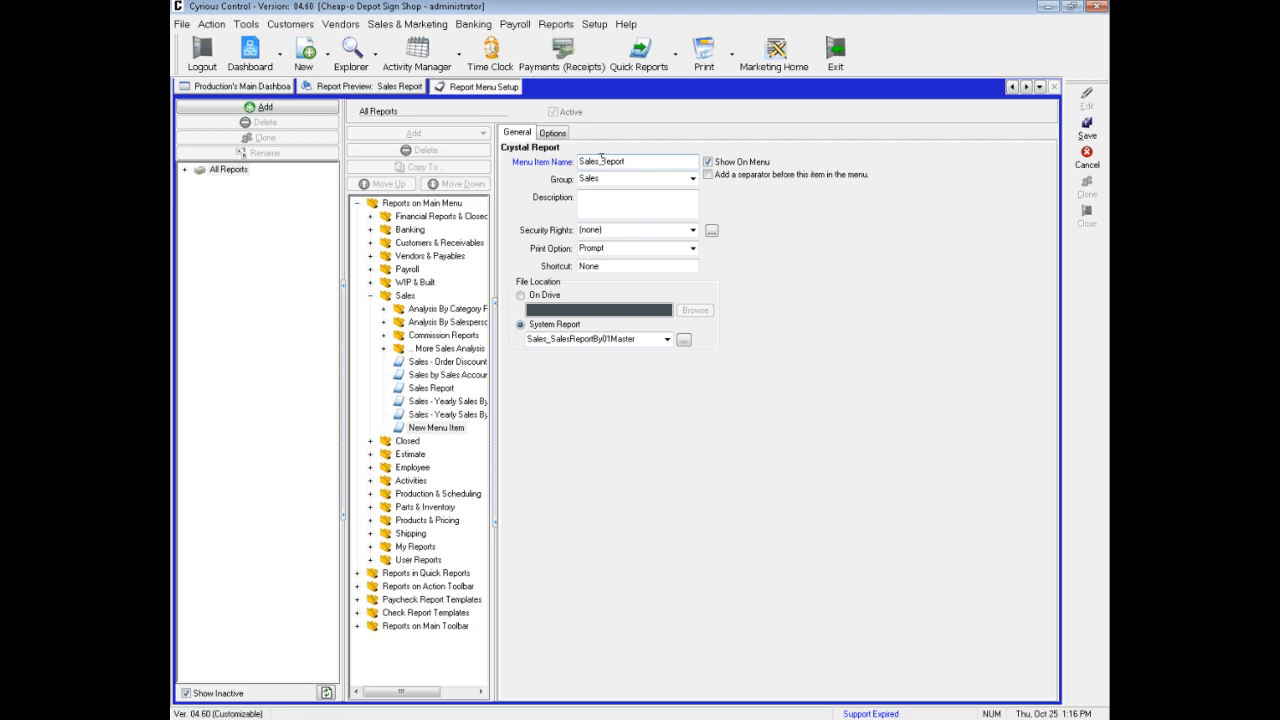
pyautogui.click(601, 160)
pyautogui.hotkey('shift', 'End')
pyautogui.write('- Digital Products')
# Limit the cloned report's Product criterion to Rigid Sign Print and Roll Sign Print instead of all products
pyautogui.click(553, 134)
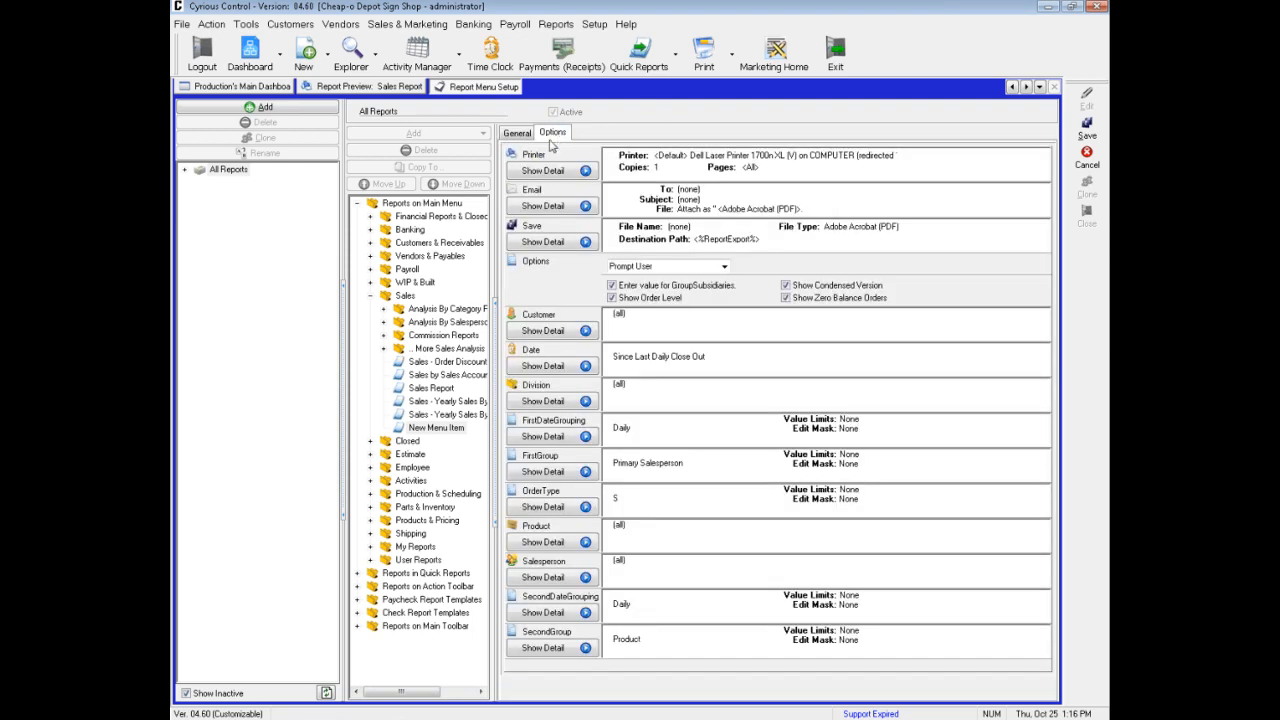
pyautogui.click(561, 548)
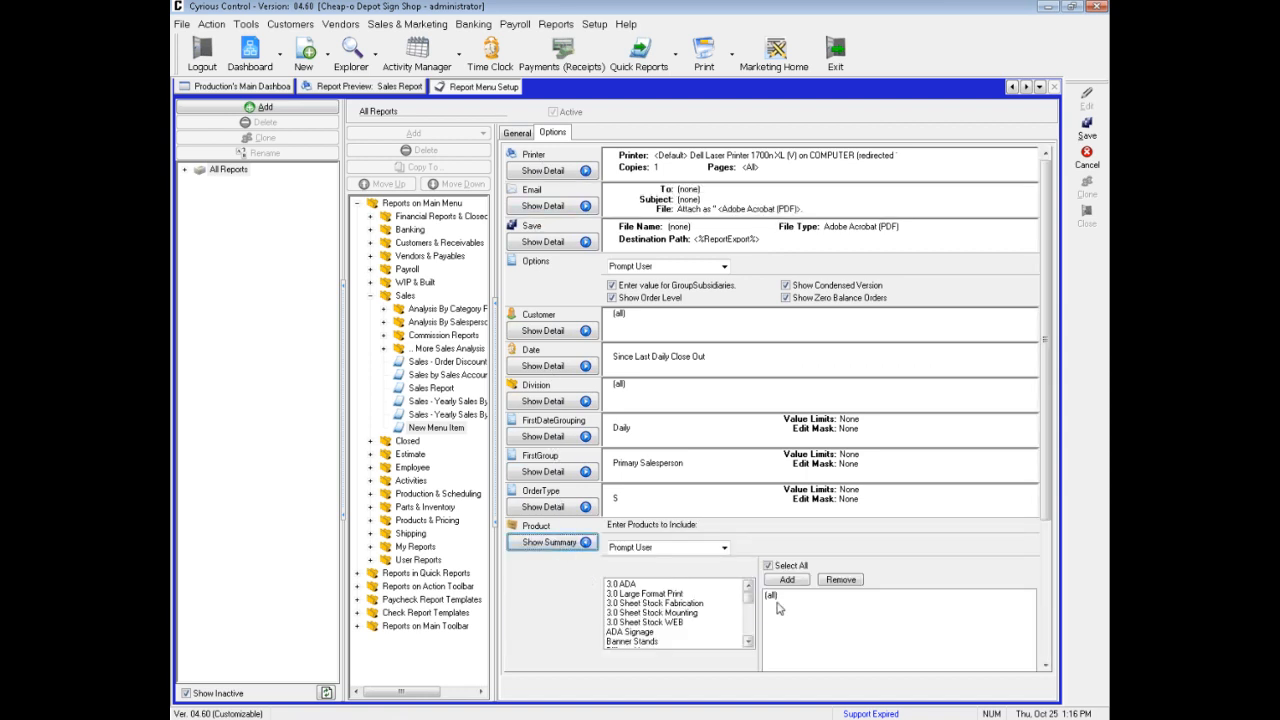
pyautogui.click(768, 567)
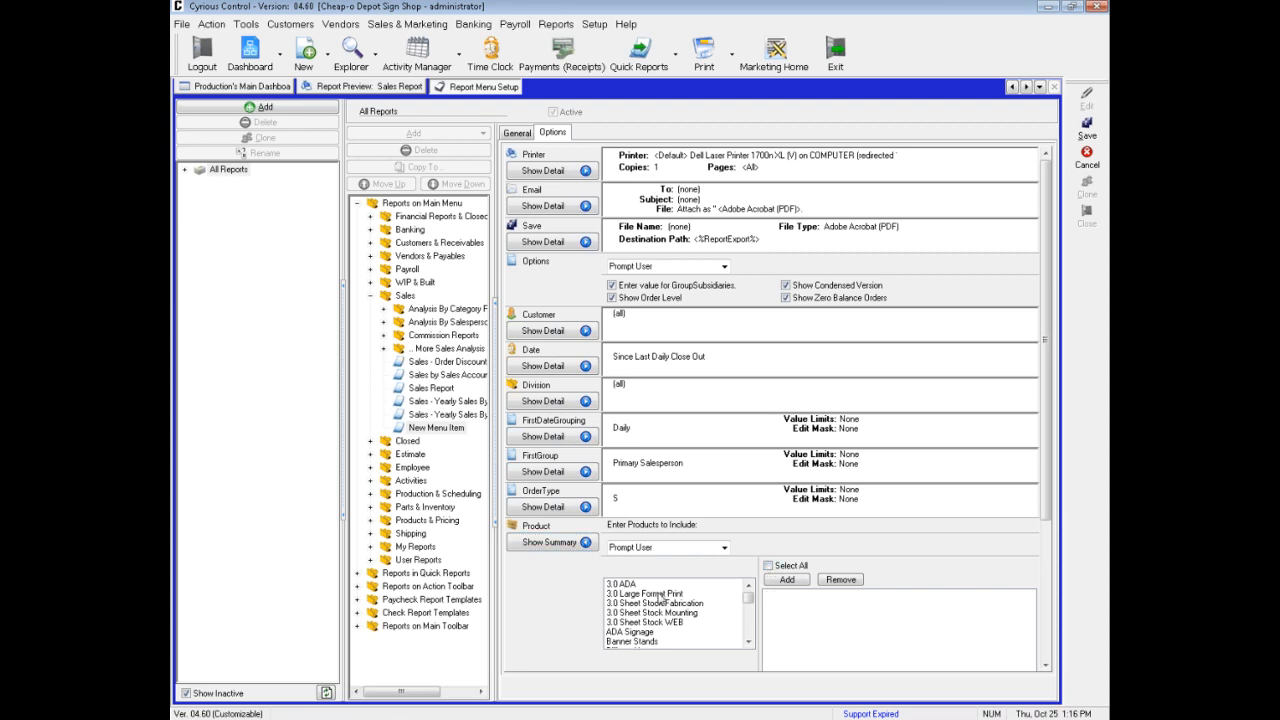
pyautogui.click(660, 594)
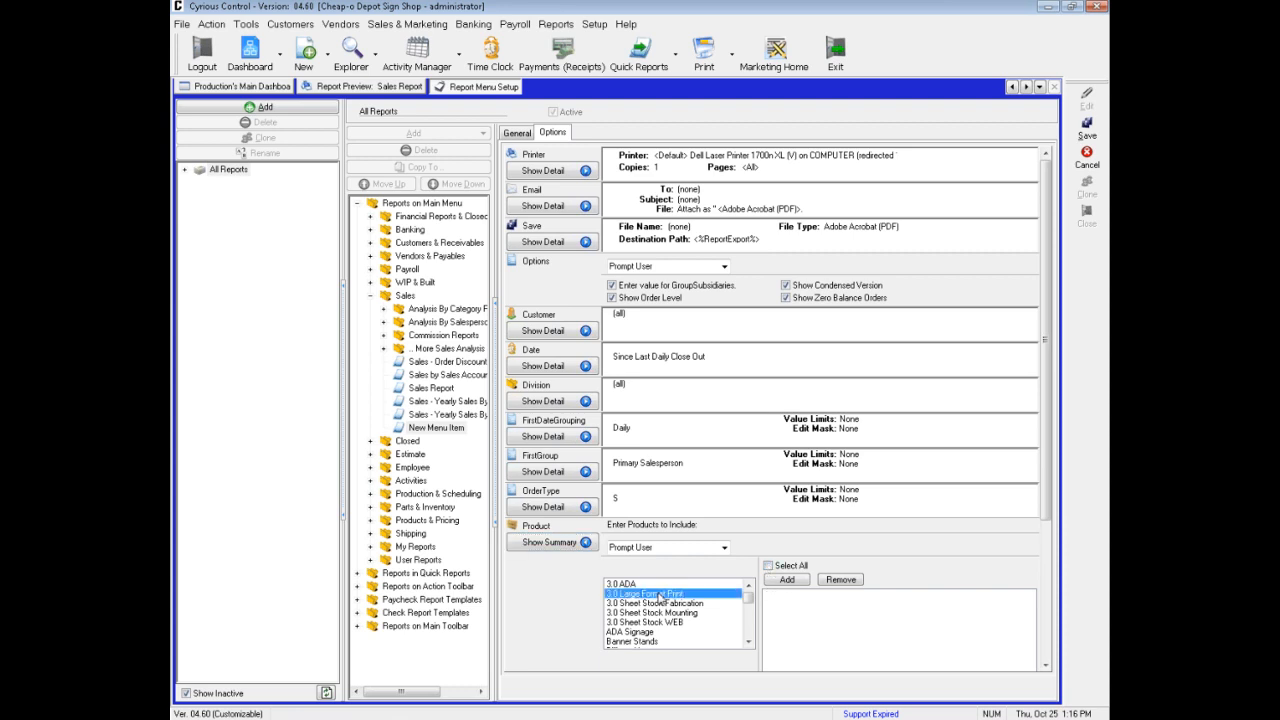
pyautogui.write('ro')
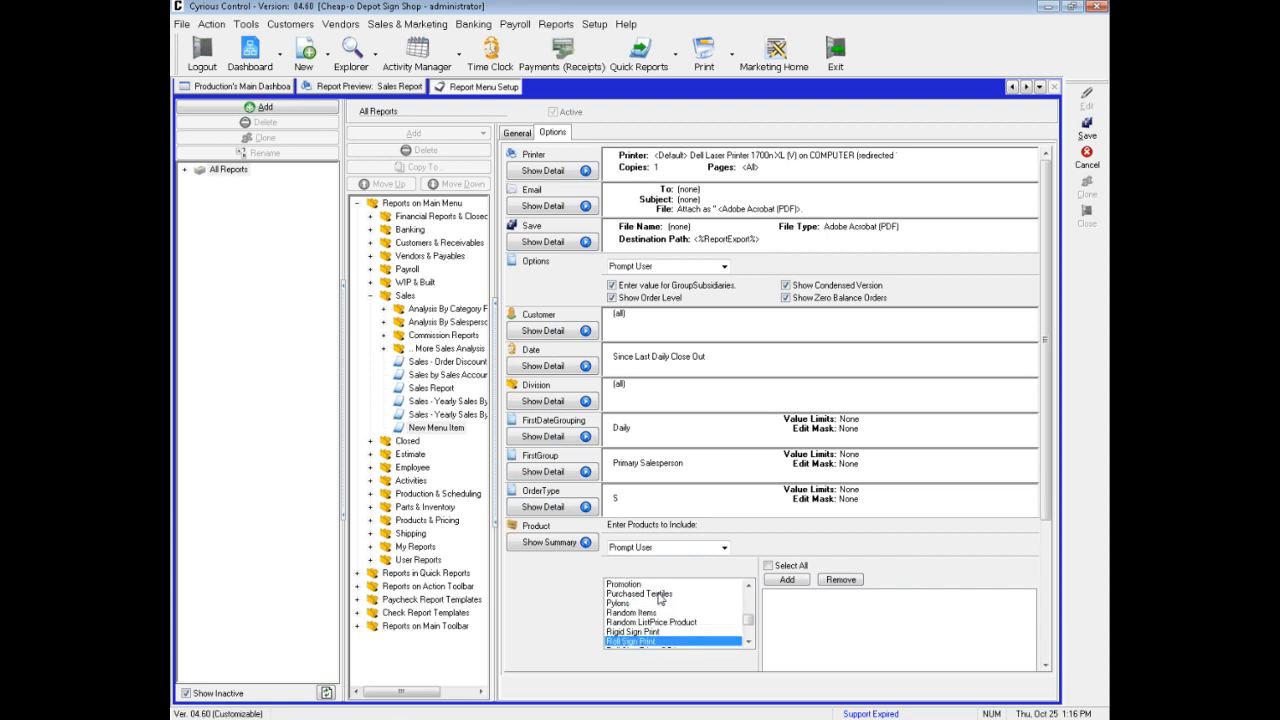
pyautogui.press('Up')
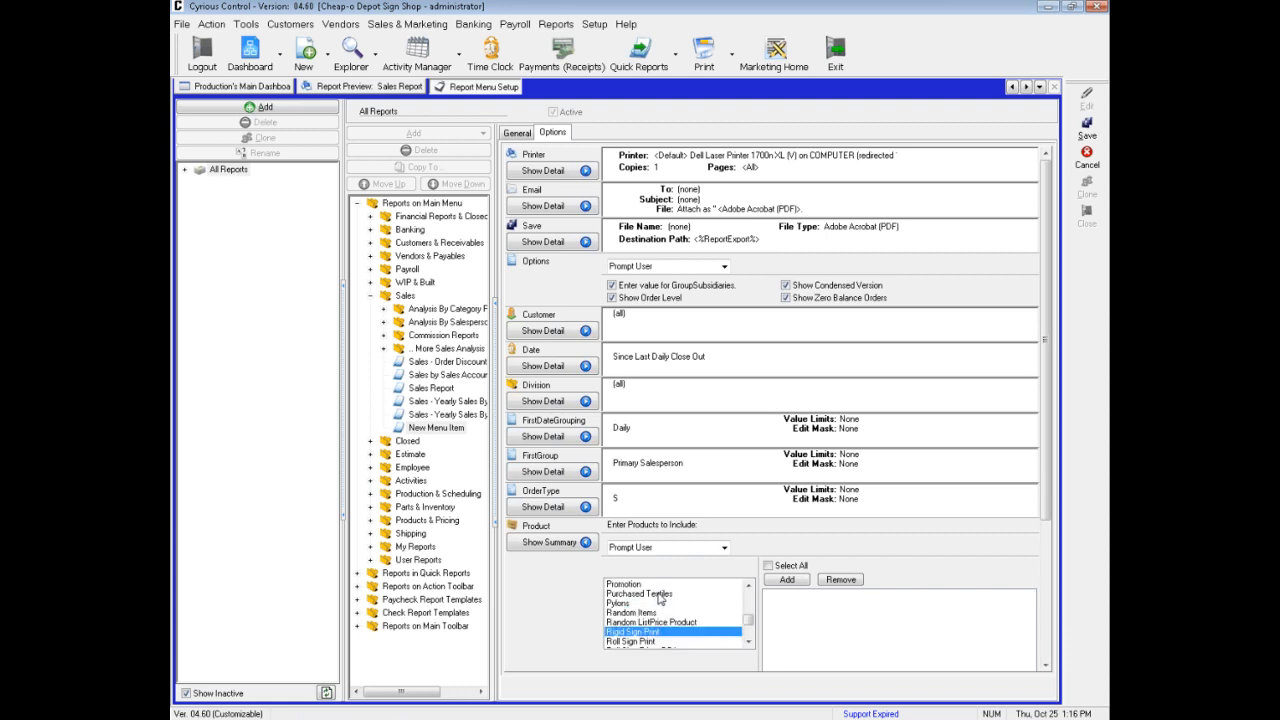
pyautogui.click(796, 582)
pyautogui.click(637, 642)
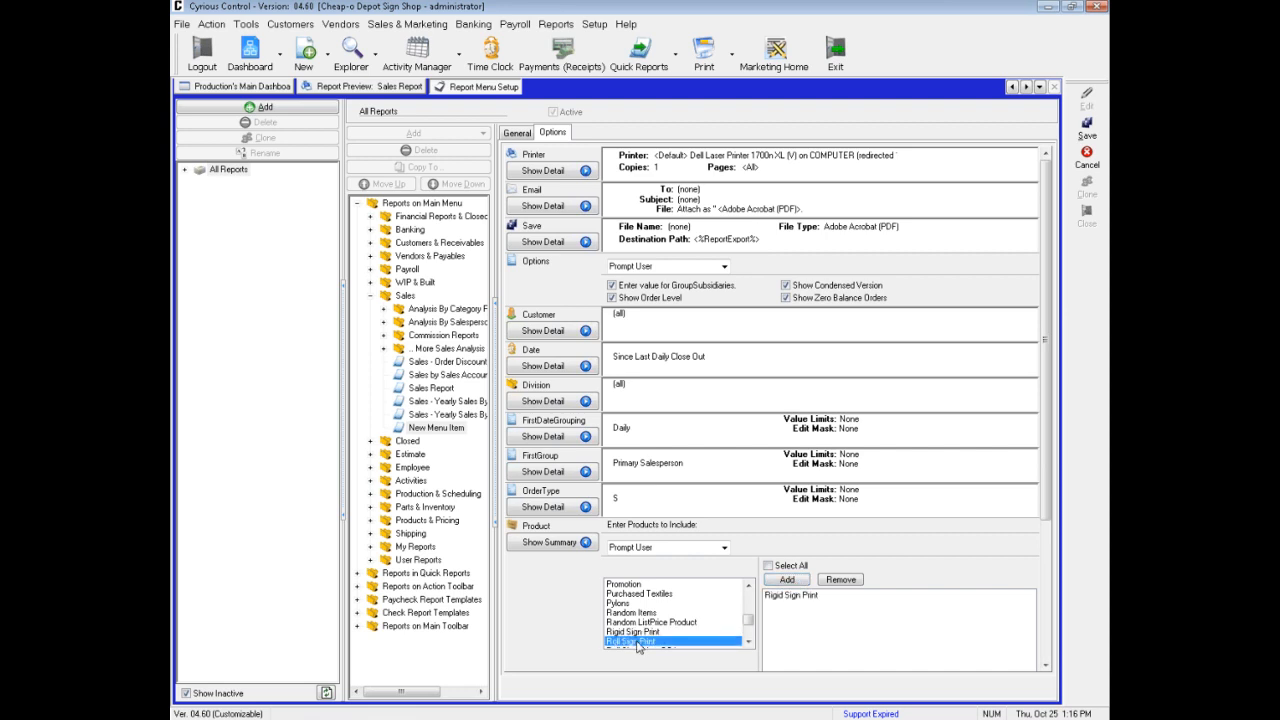
pyautogui.click(772, 584)
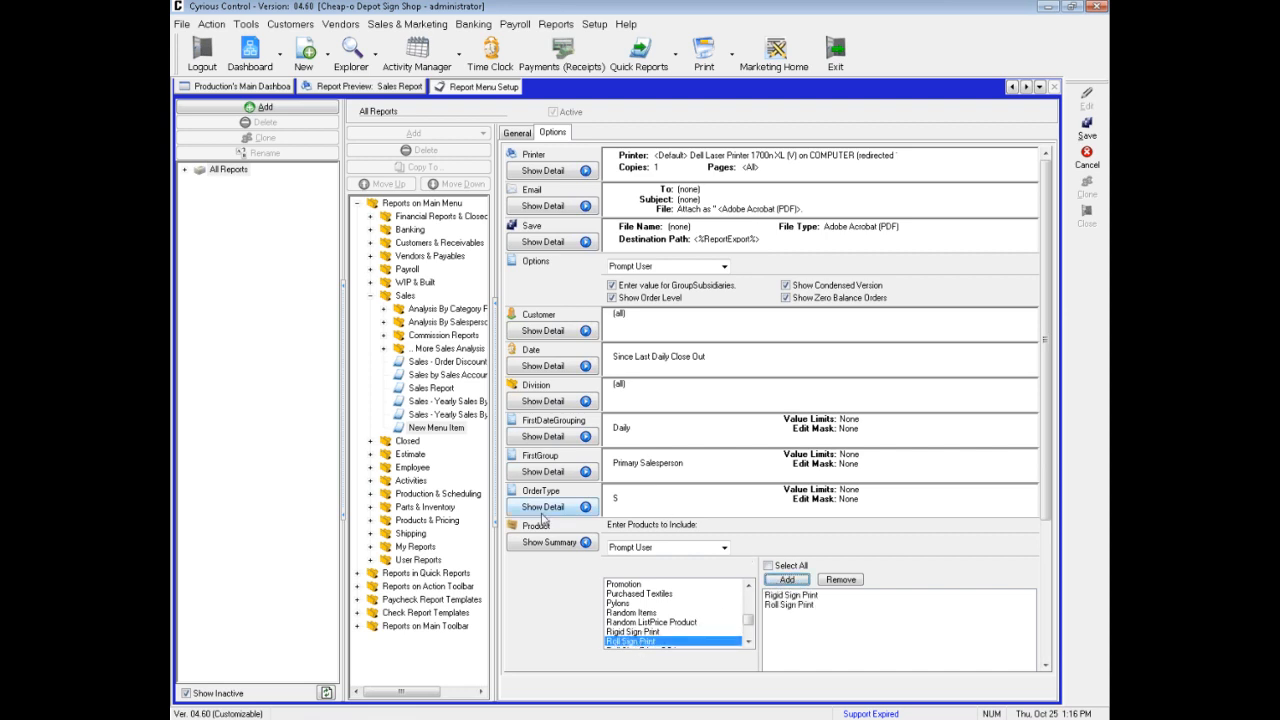
pyautogui.click(540, 543)
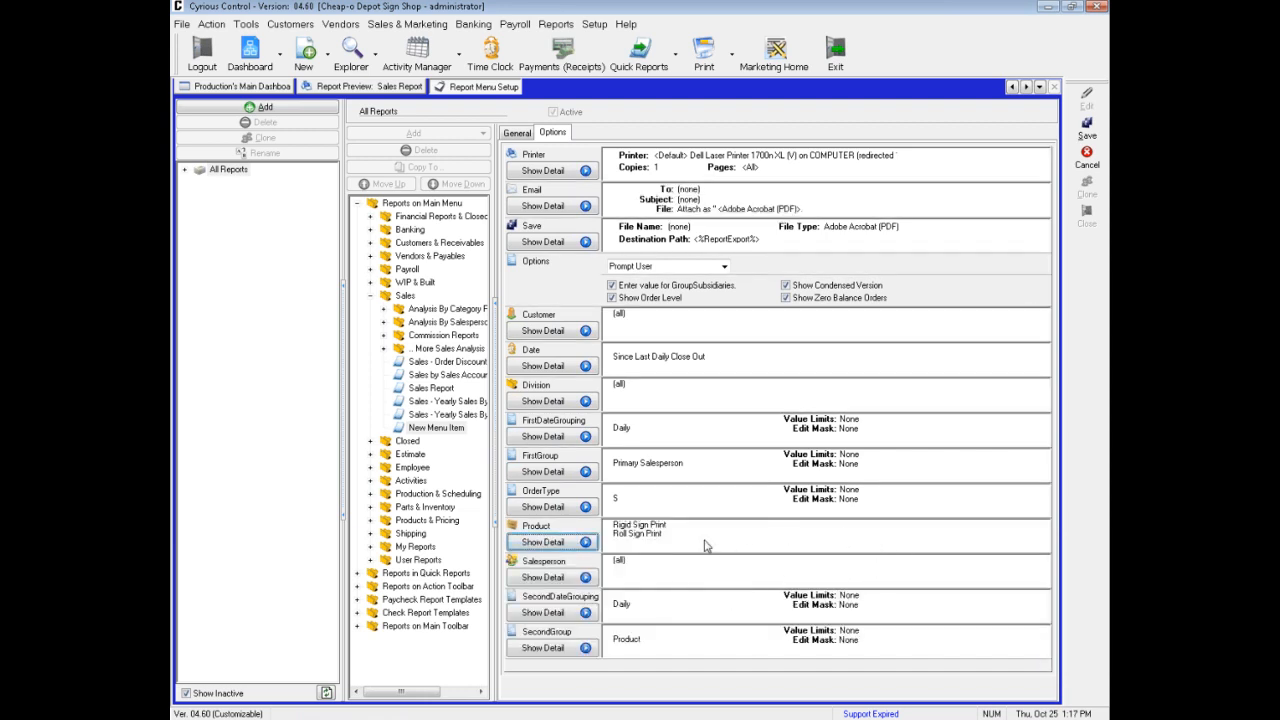
# Set the cloned report's FirstGroup criterion to Company Name and collapse its details
pyautogui.click(572, 478)
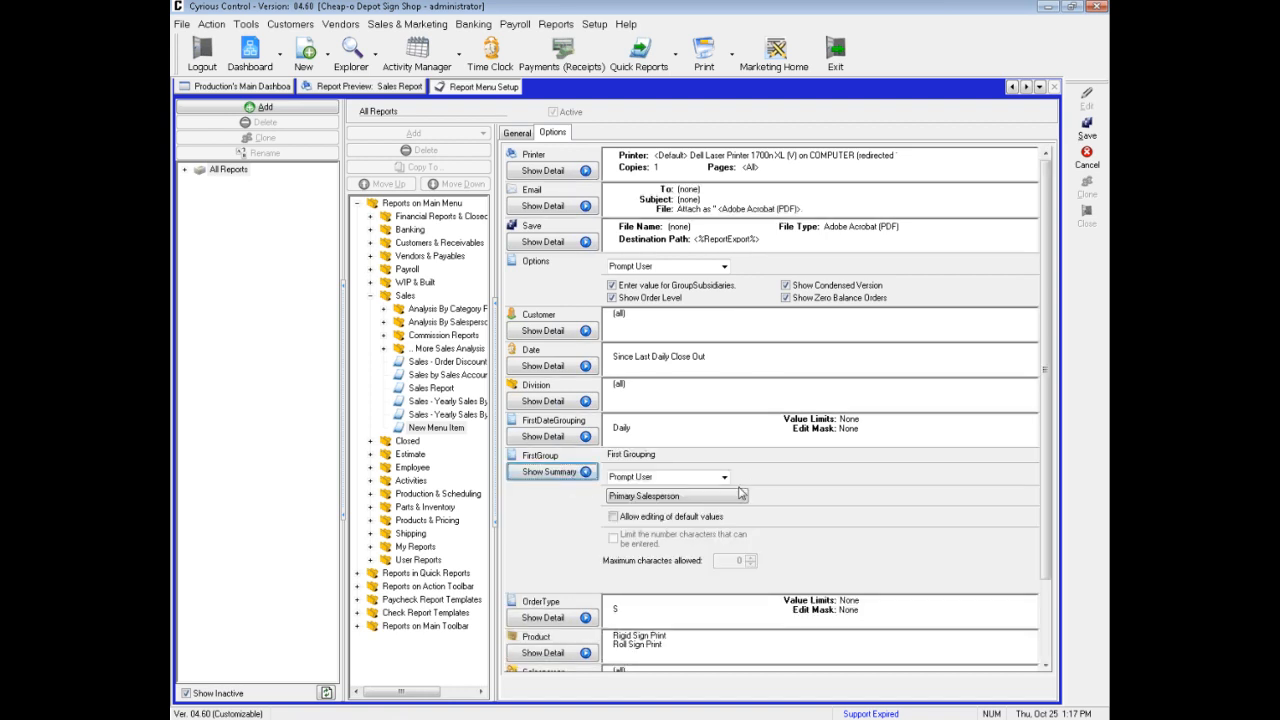
pyautogui.click(742, 500)
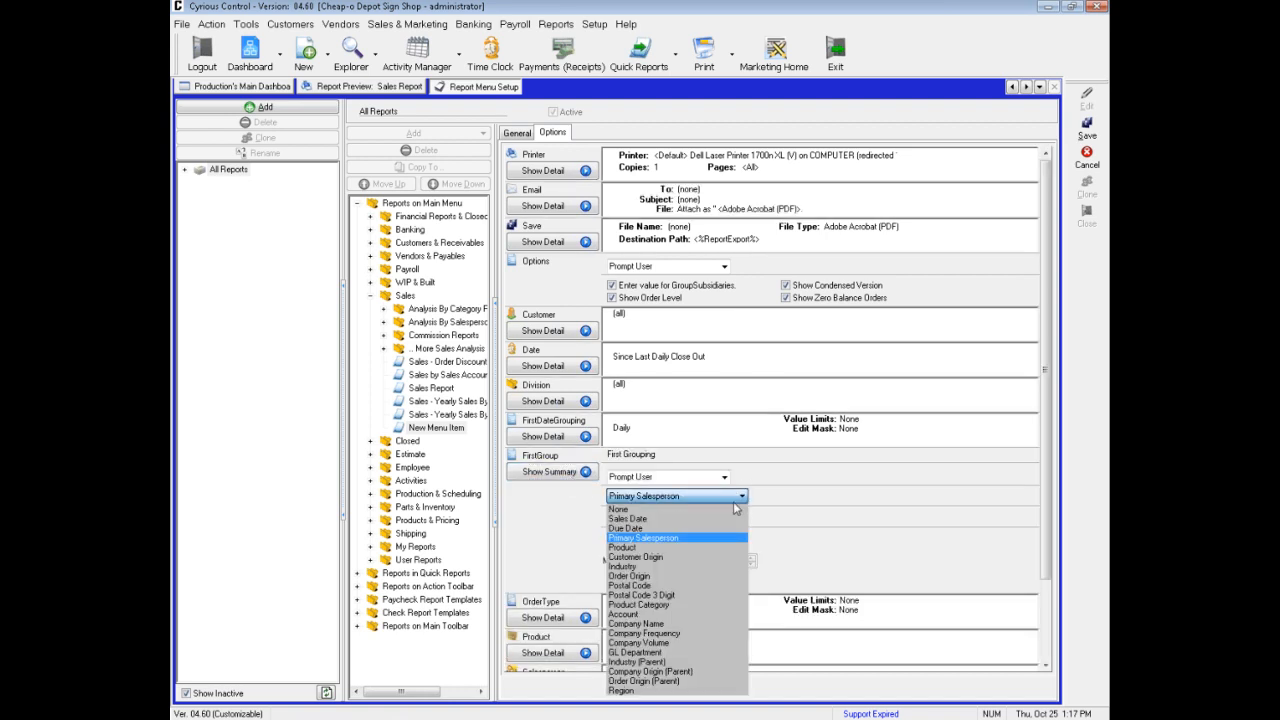
pyautogui.click(690, 624)
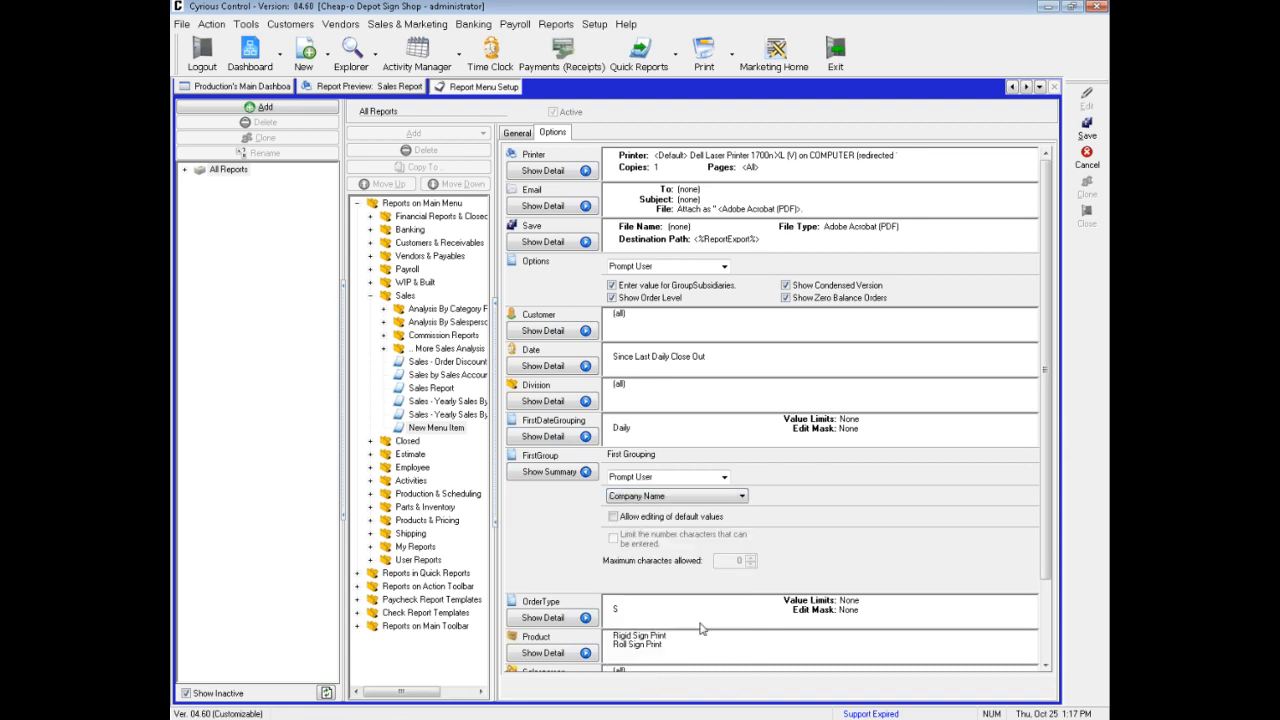
pyautogui.click(550, 472)
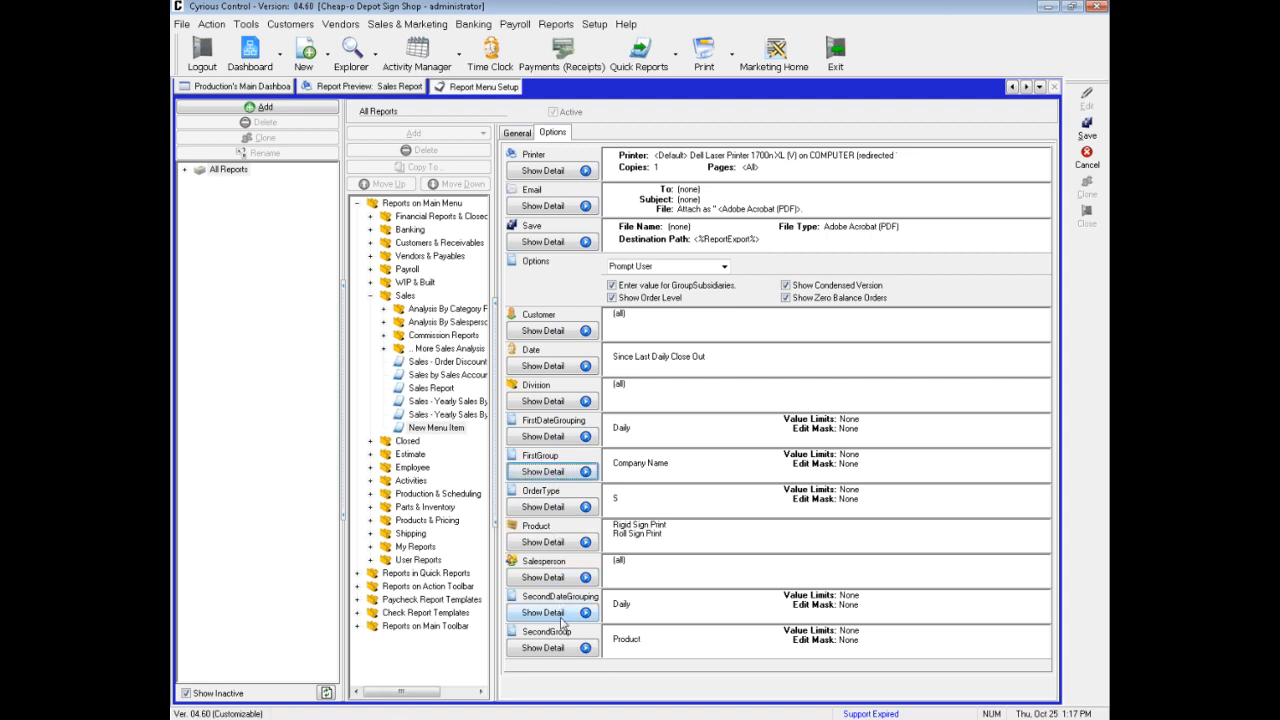
# Set the SecondGroup criterion to None and save the cloned report
pyautogui.click(566, 649)
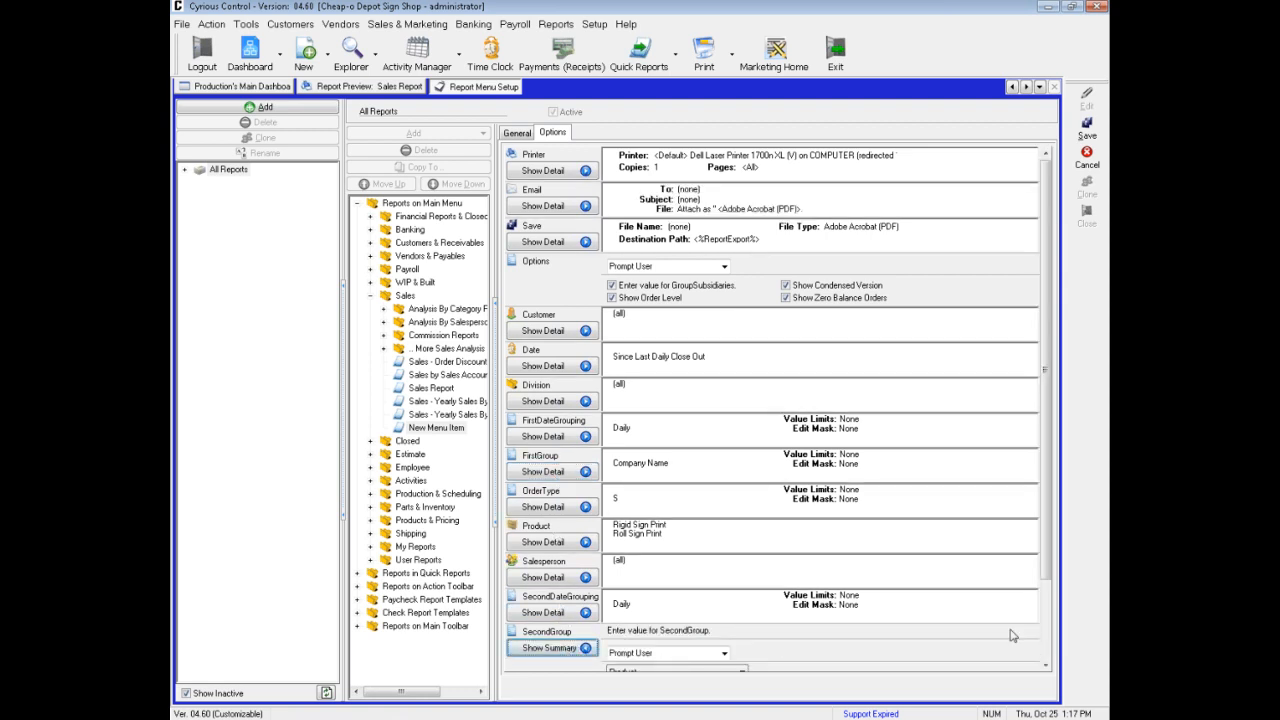
pyautogui.moveTo(1046, 588); pyautogui.dragTo(1050, 648)
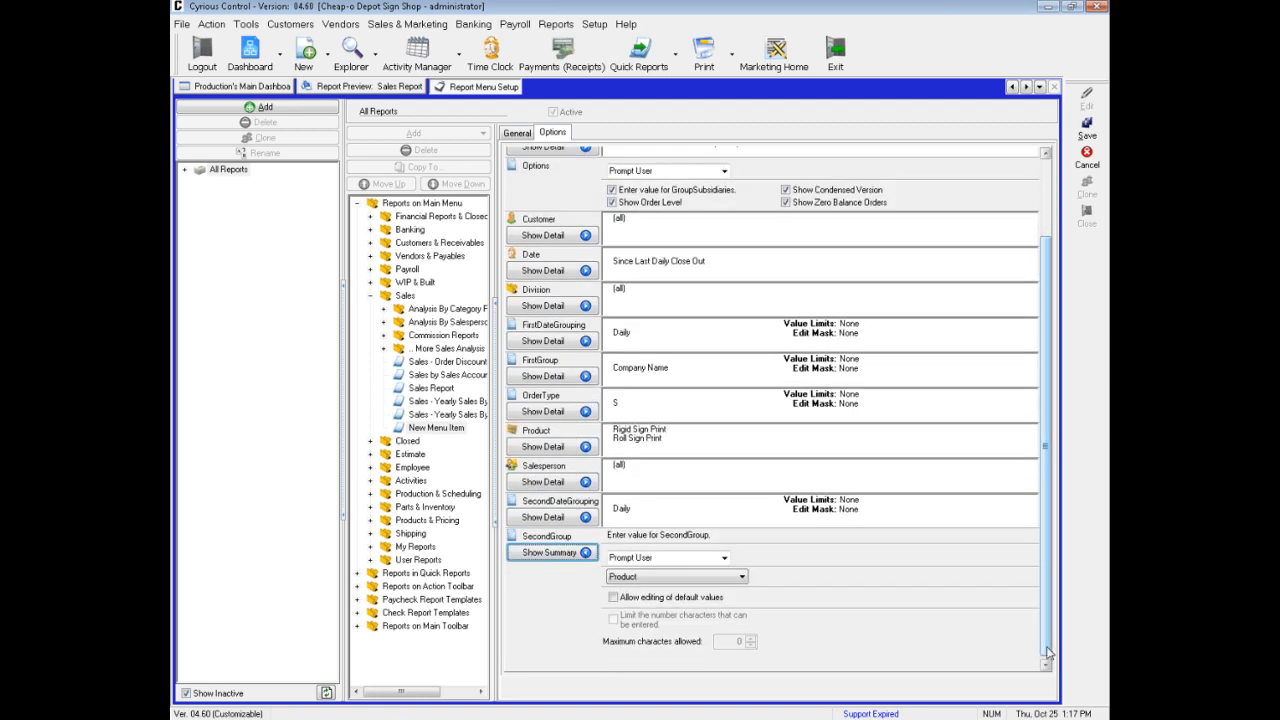
pyautogui.click(724, 580)
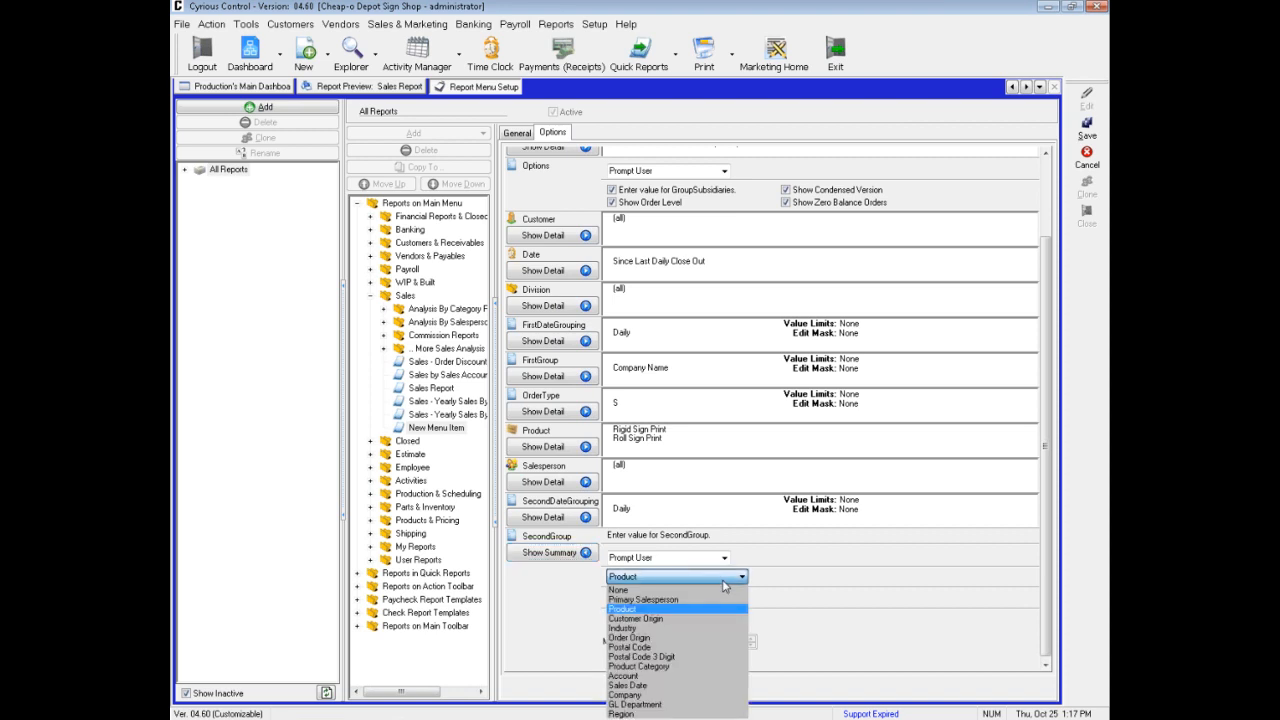
pyautogui.click(624, 591)
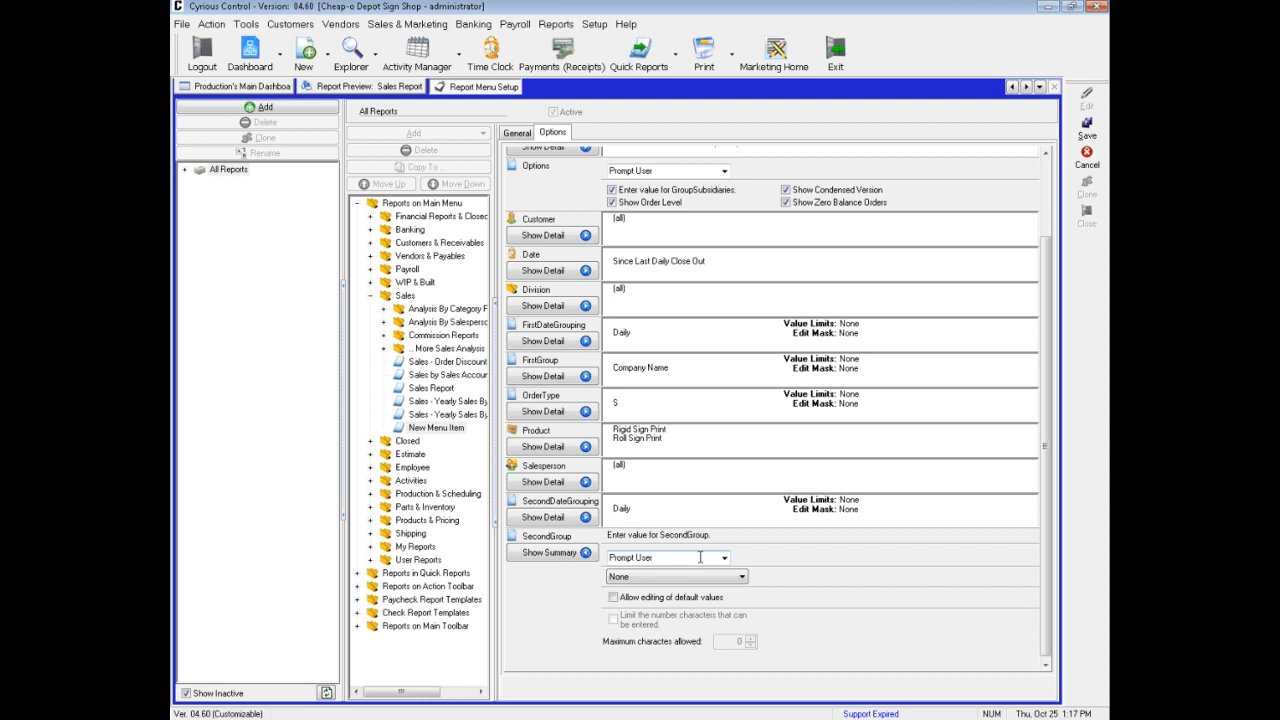
pyautogui.click(1088, 130)
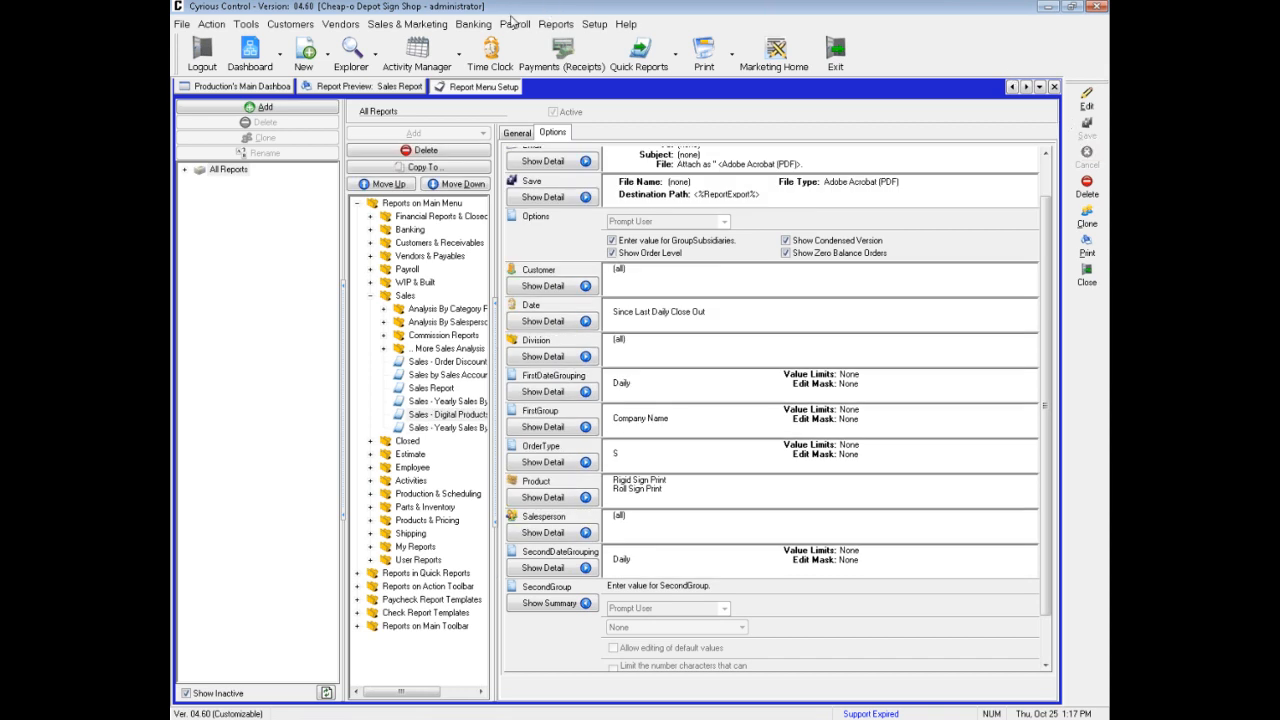
# Open the report criteria of Sales - Digital Products from the Sales reports and review its settings
pyautogui.click(553, 24)
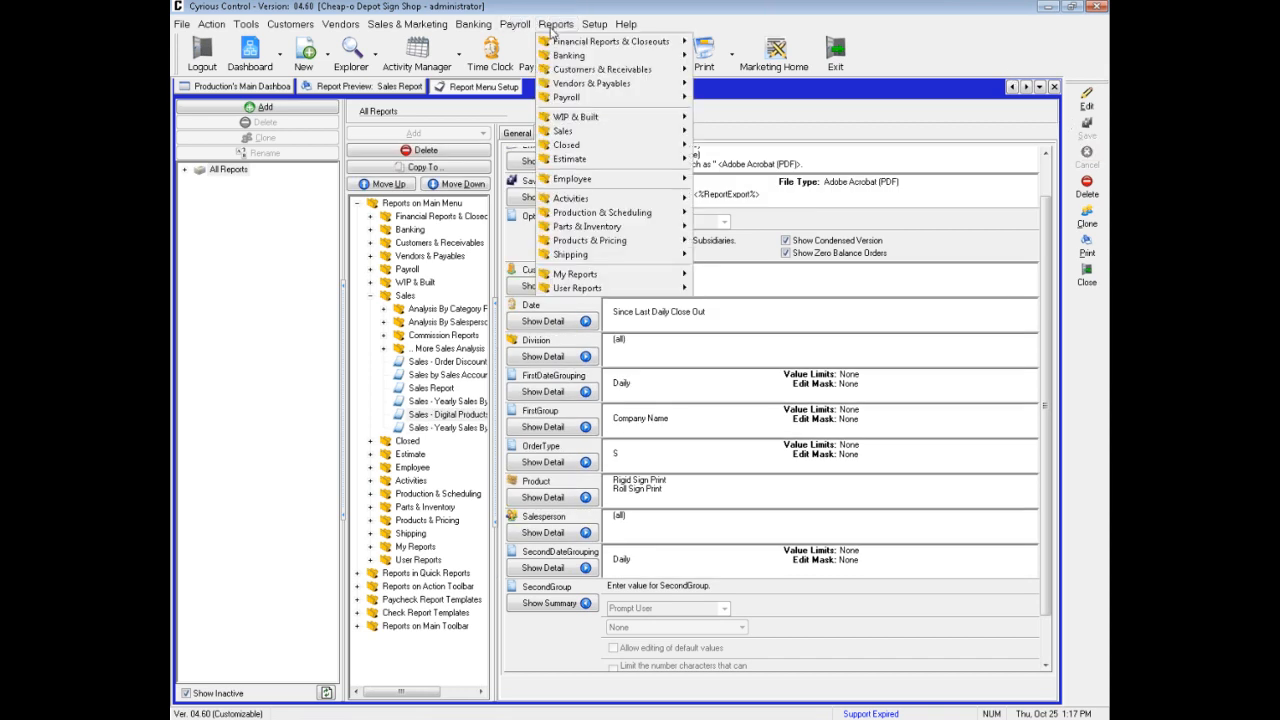
pyautogui.moveTo(580, 131)
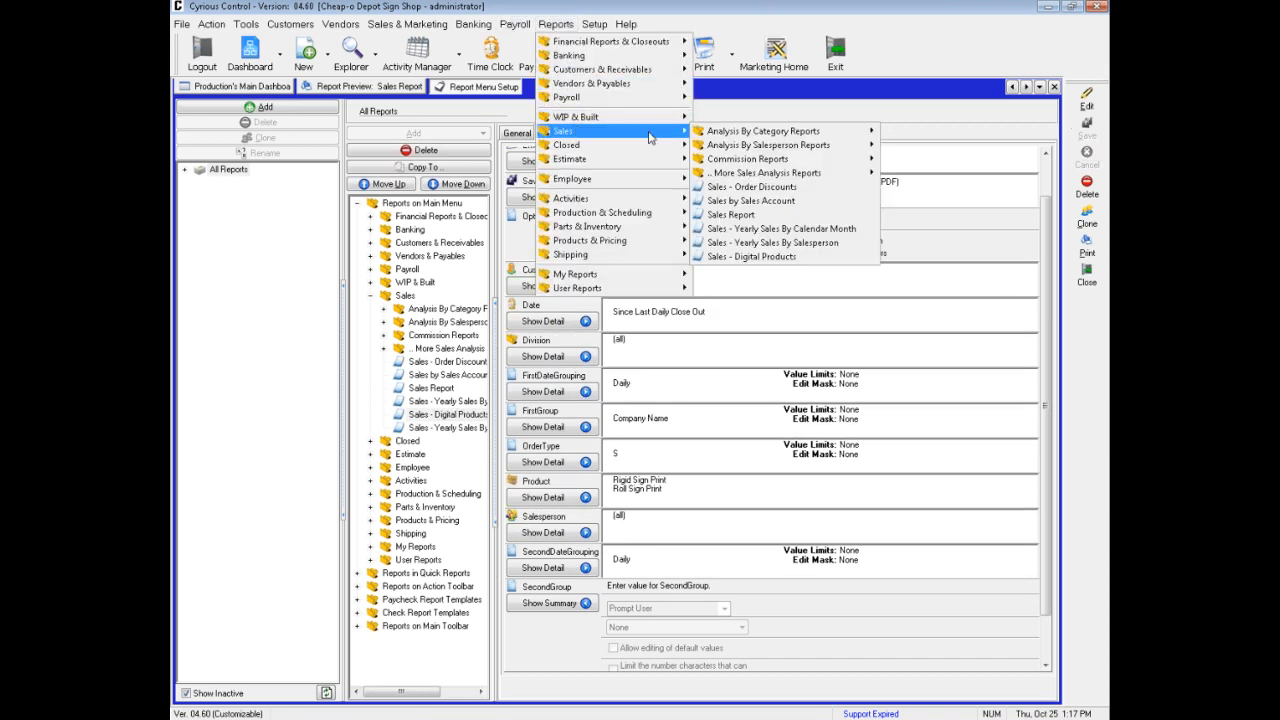
pyautogui.click(757, 259)
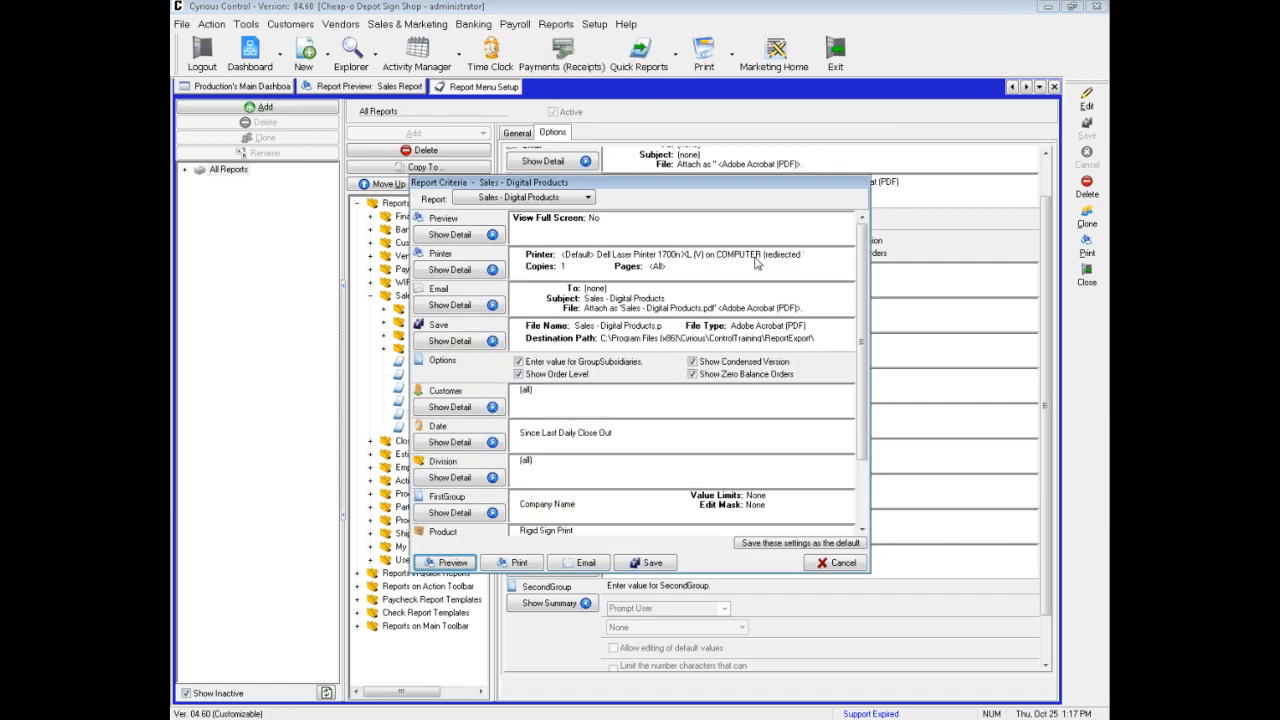
pyautogui.click(862, 520)
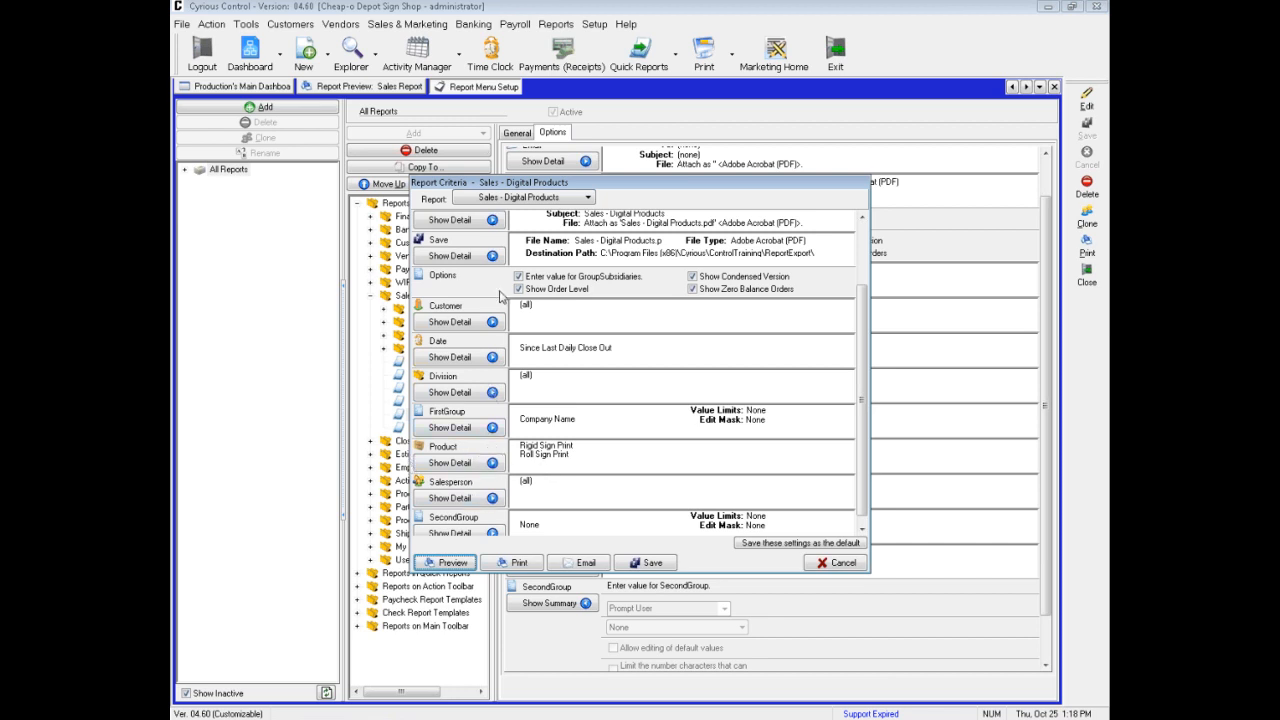
# Set the Date criterion to All, preview the Sales - Digital Products report and close the preview
pyautogui.click(470, 359)
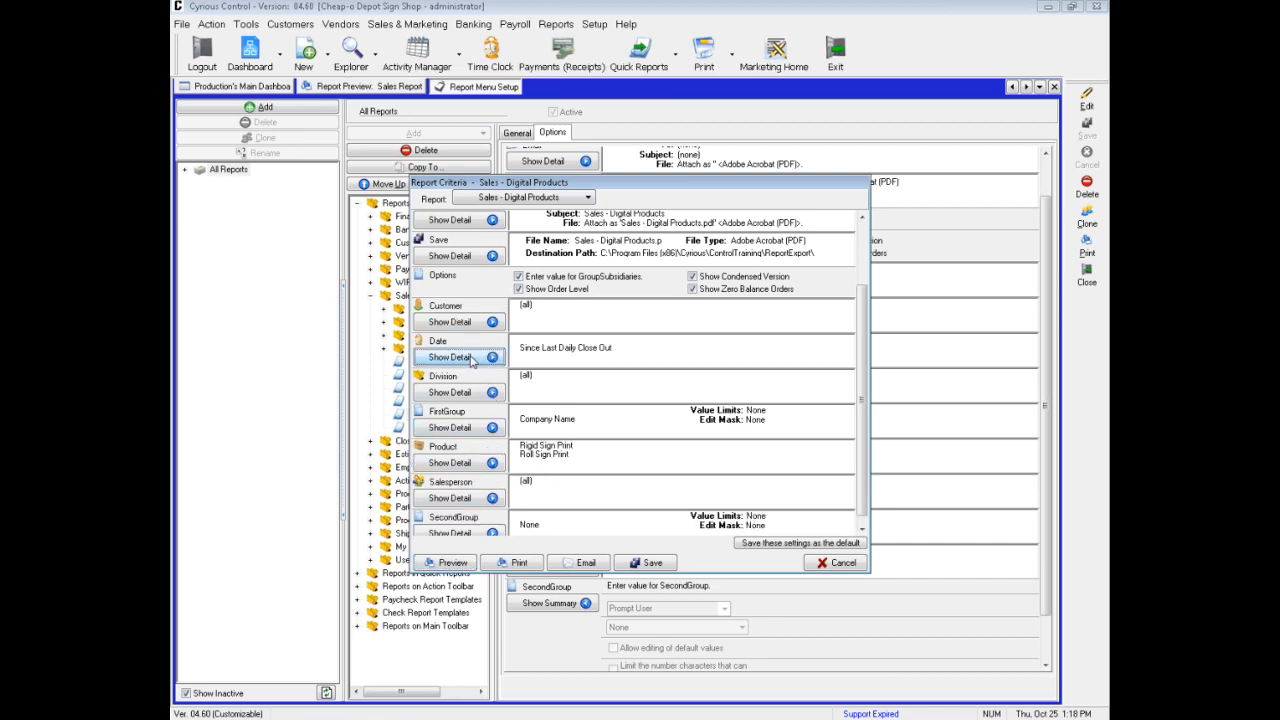
pyautogui.click(548, 366)
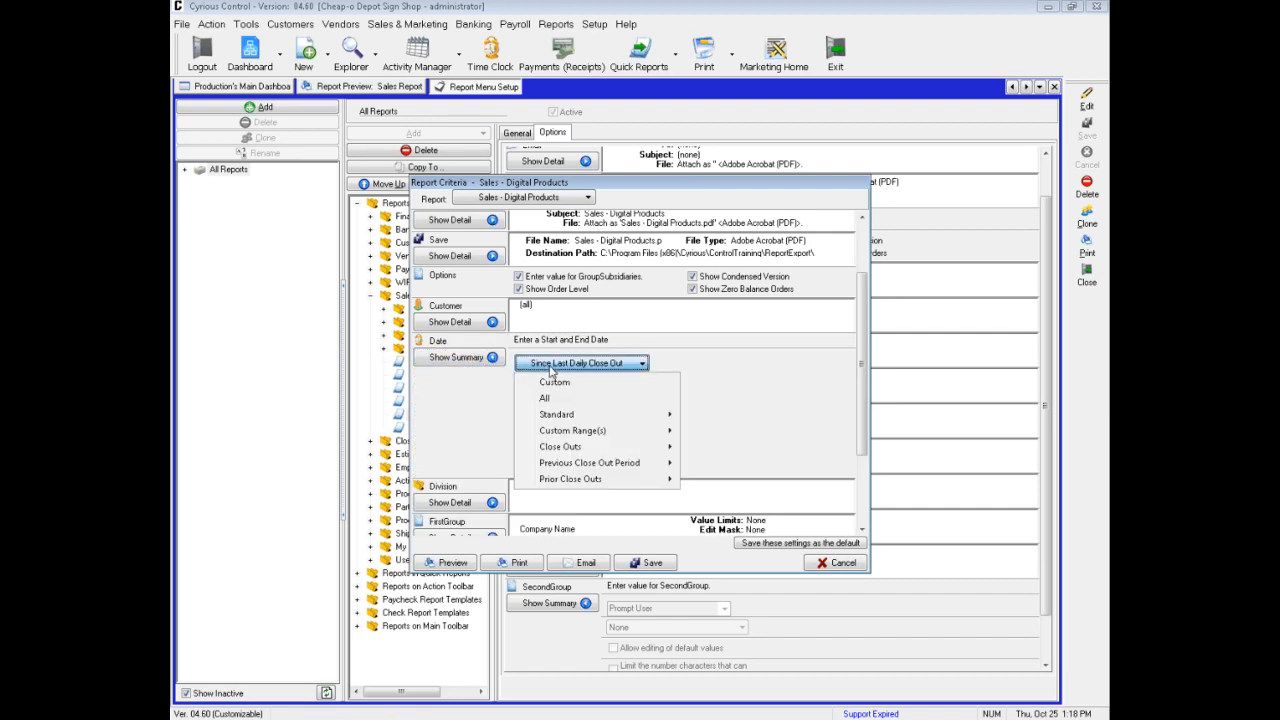
pyautogui.click(552, 398)
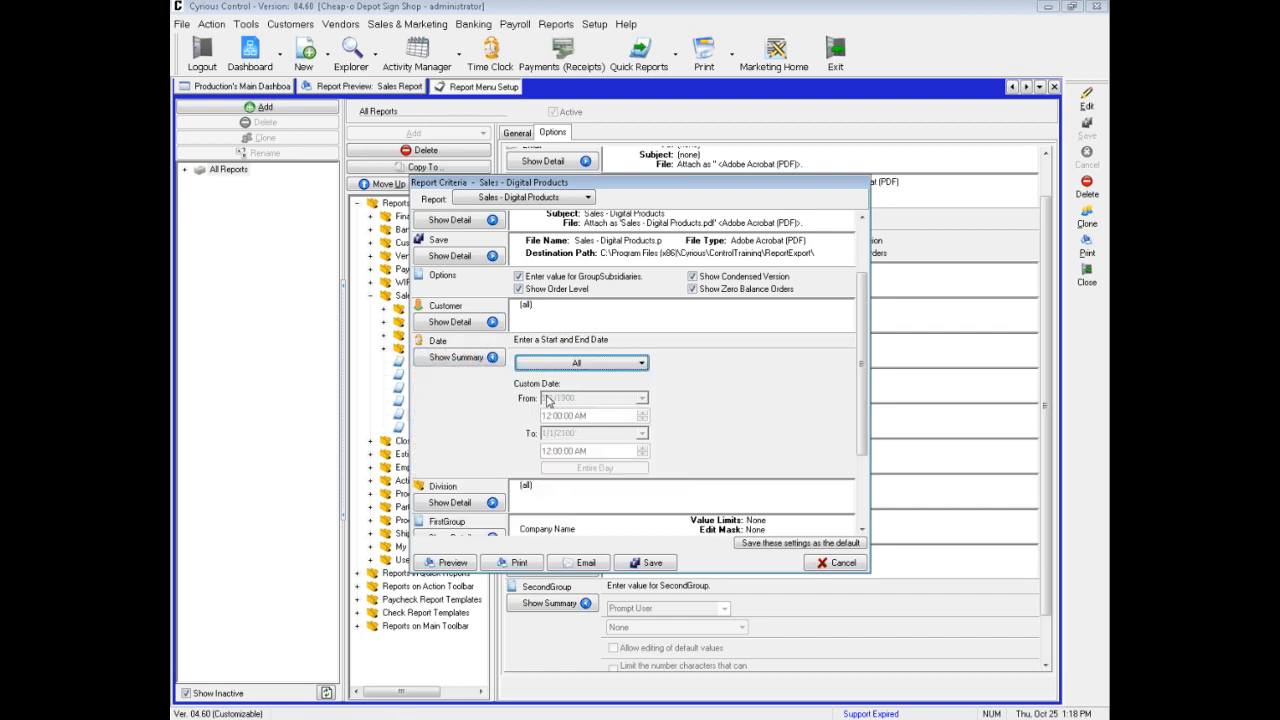
pyautogui.click(445, 562)
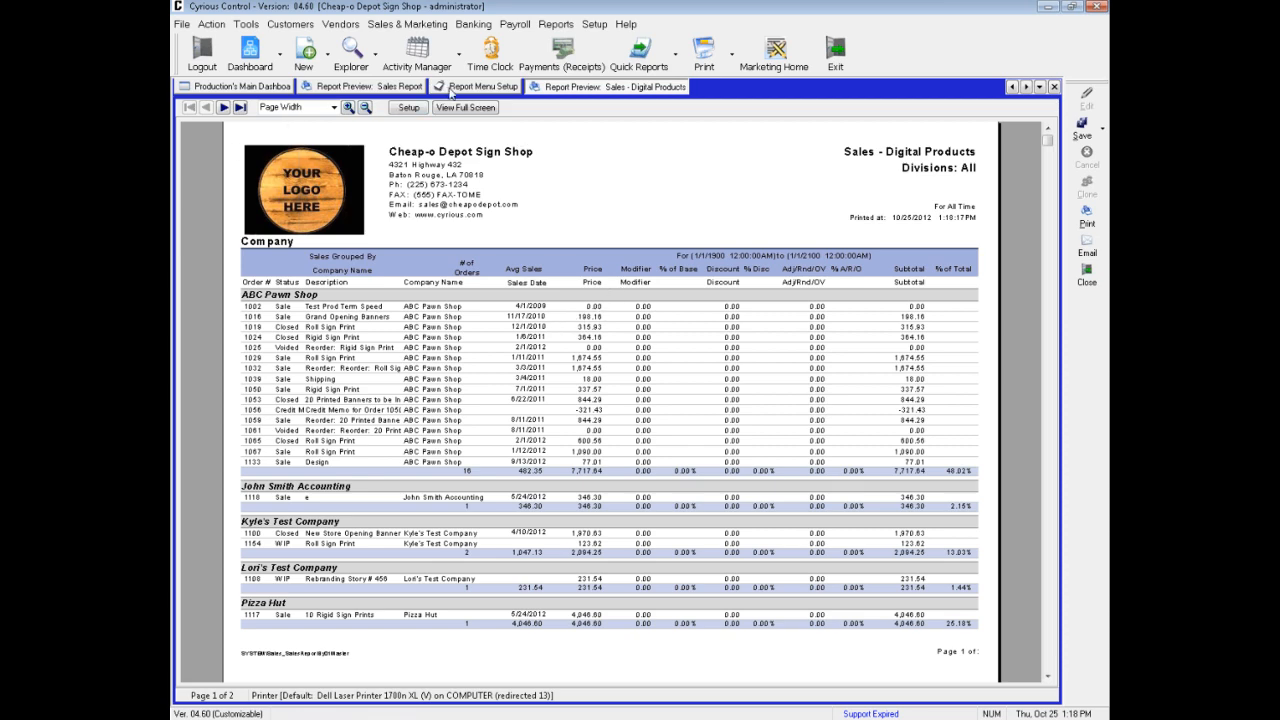
pyautogui.click(1054, 87)
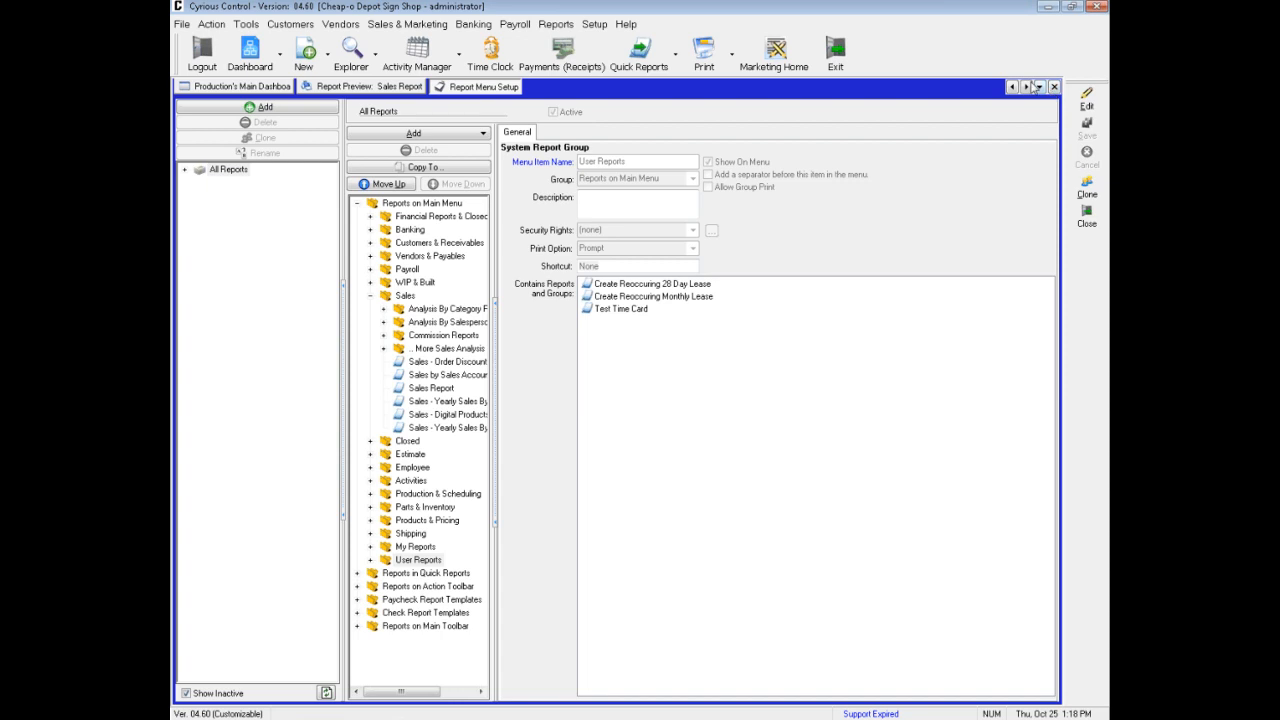
# Review the Sales Report's option settings and the reports in Analysis By Category Reports, and close the report setup and preview
pyautogui.click(435, 388)
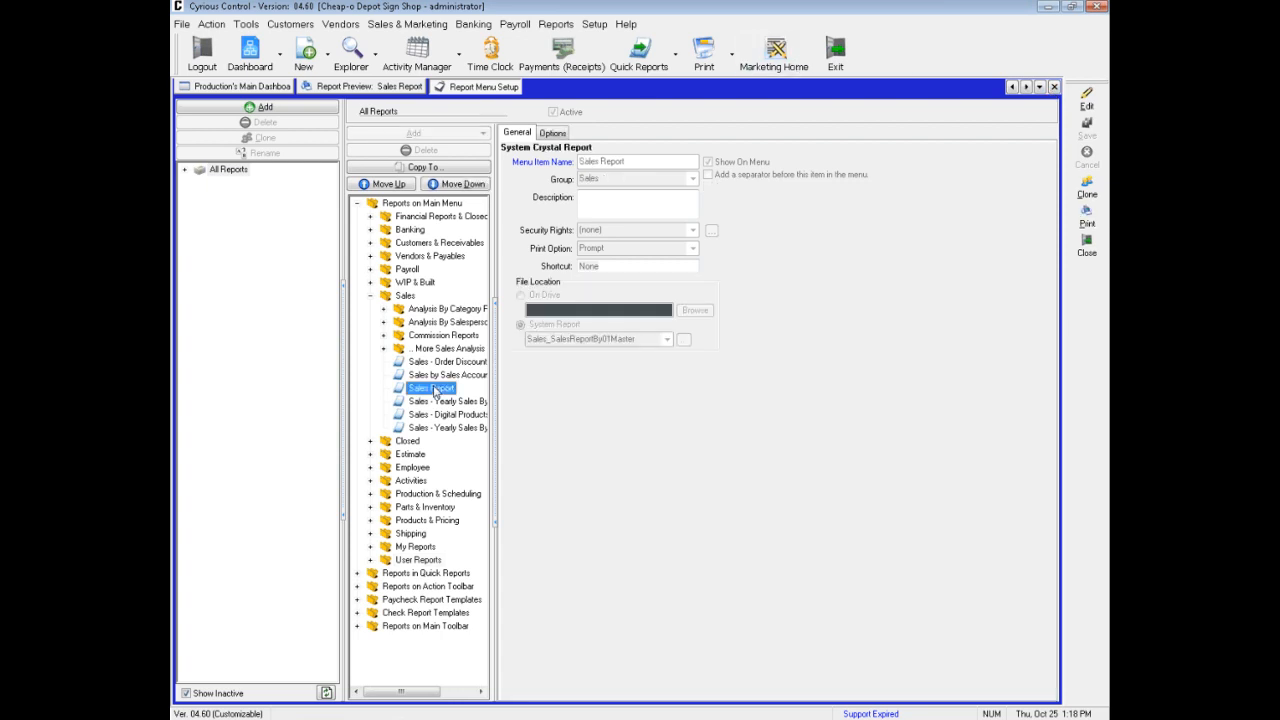
pyautogui.click(552, 133)
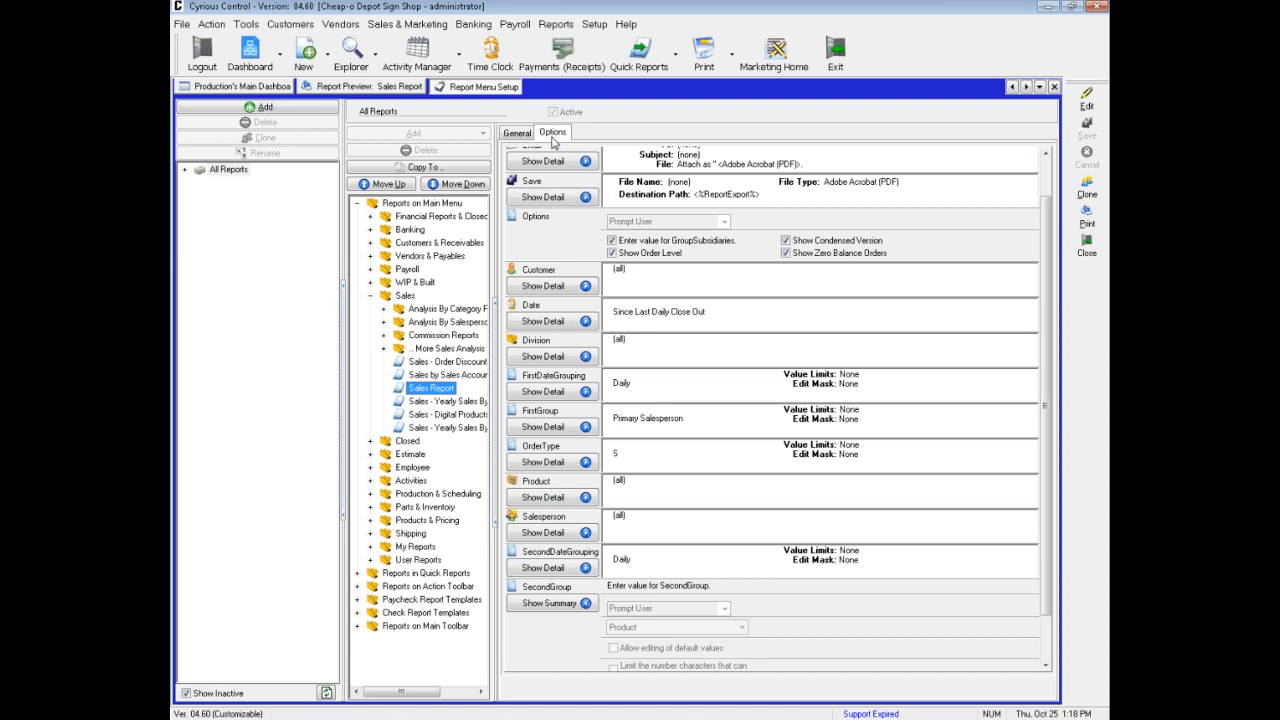
pyautogui.click(385, 311)
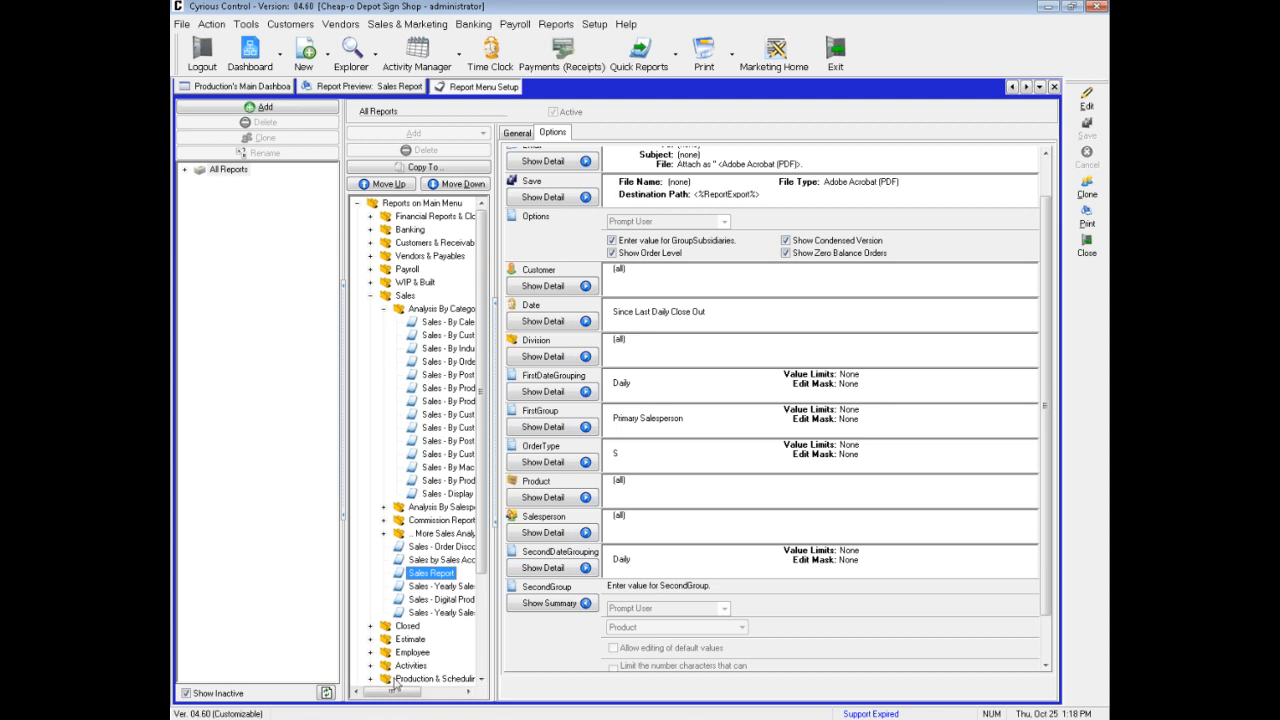
pyautogui.moveTo(400, 692); pyautogui.dragTo(434, 692)
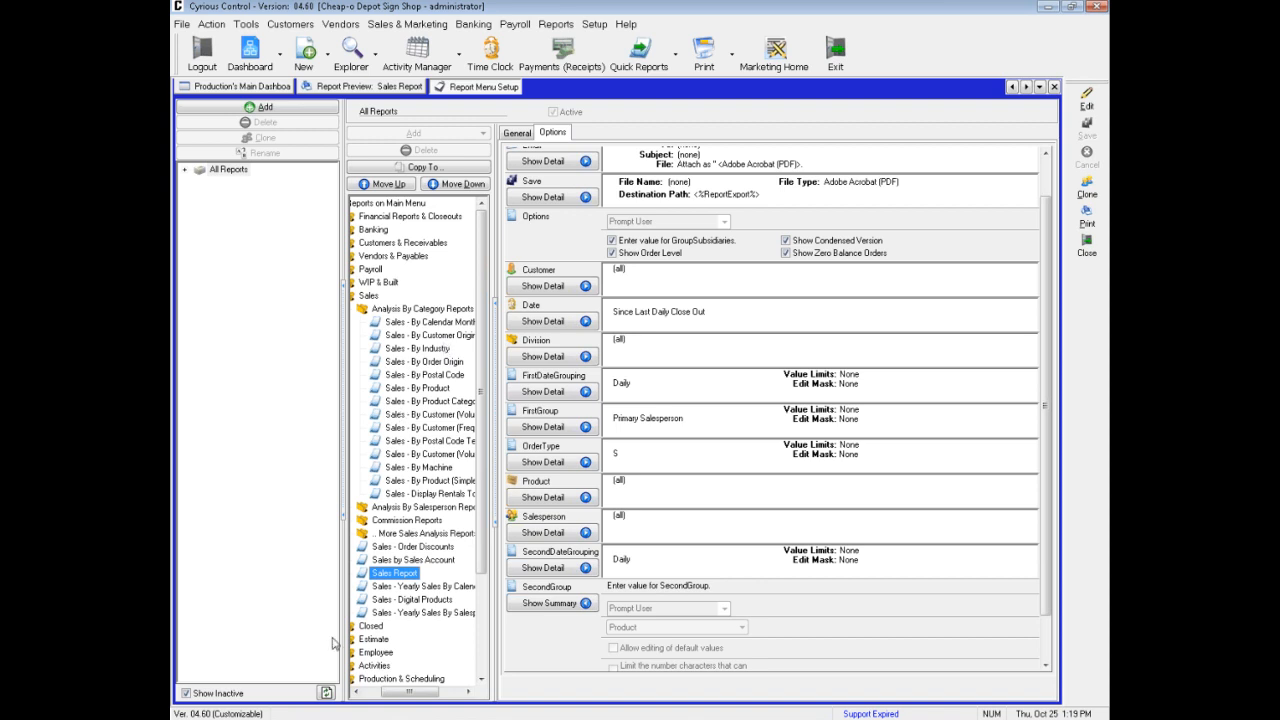
pyautogui.click(356, 692)
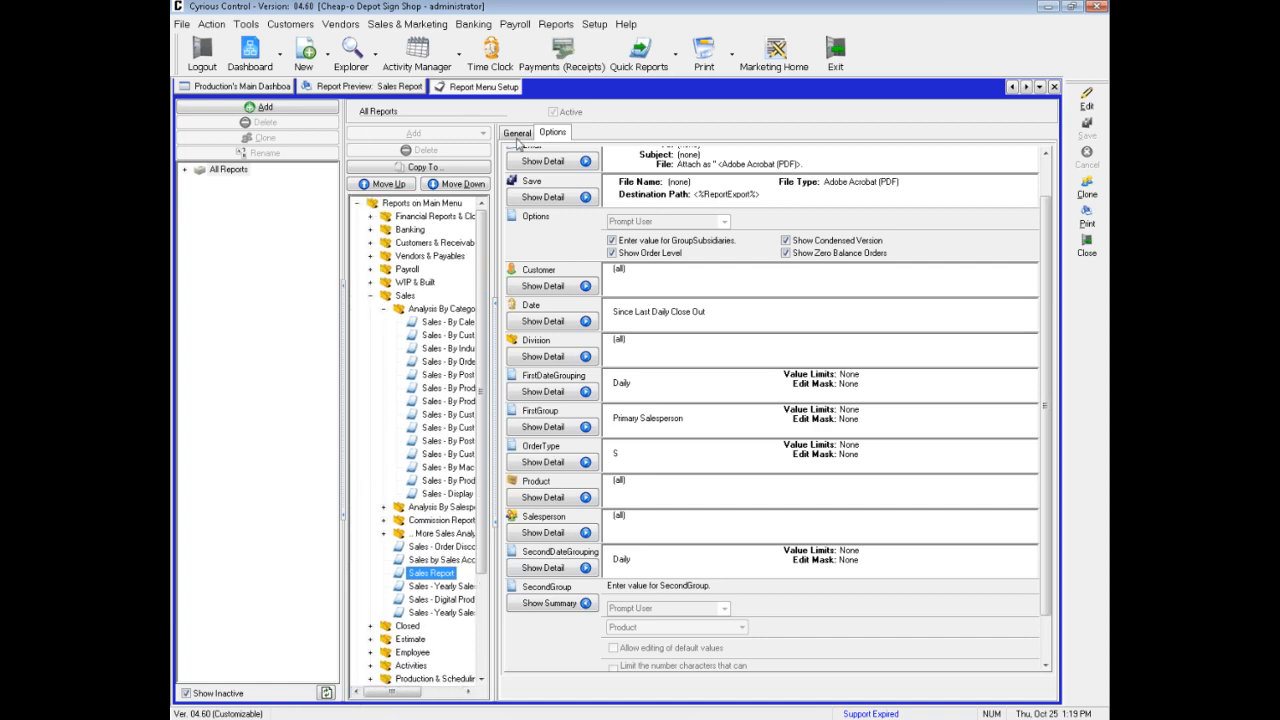
pyautogui.click(1090, 251)
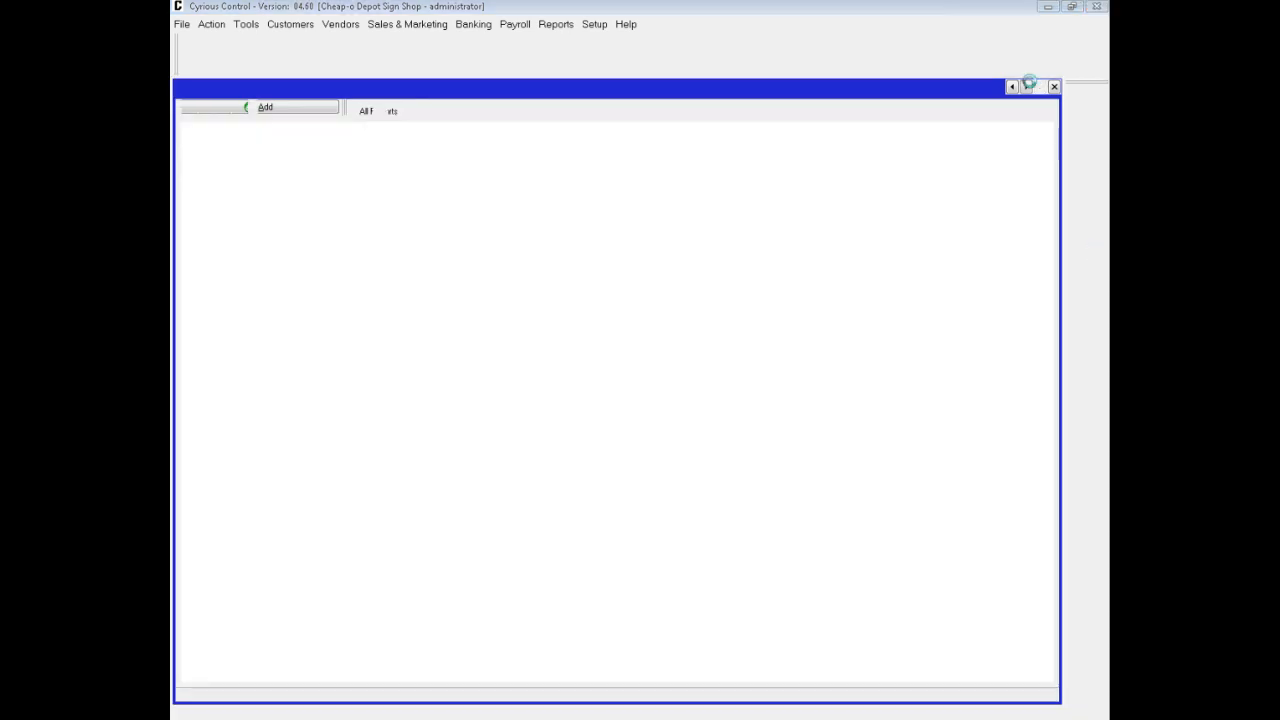
pyautogui.click(1054, 87)
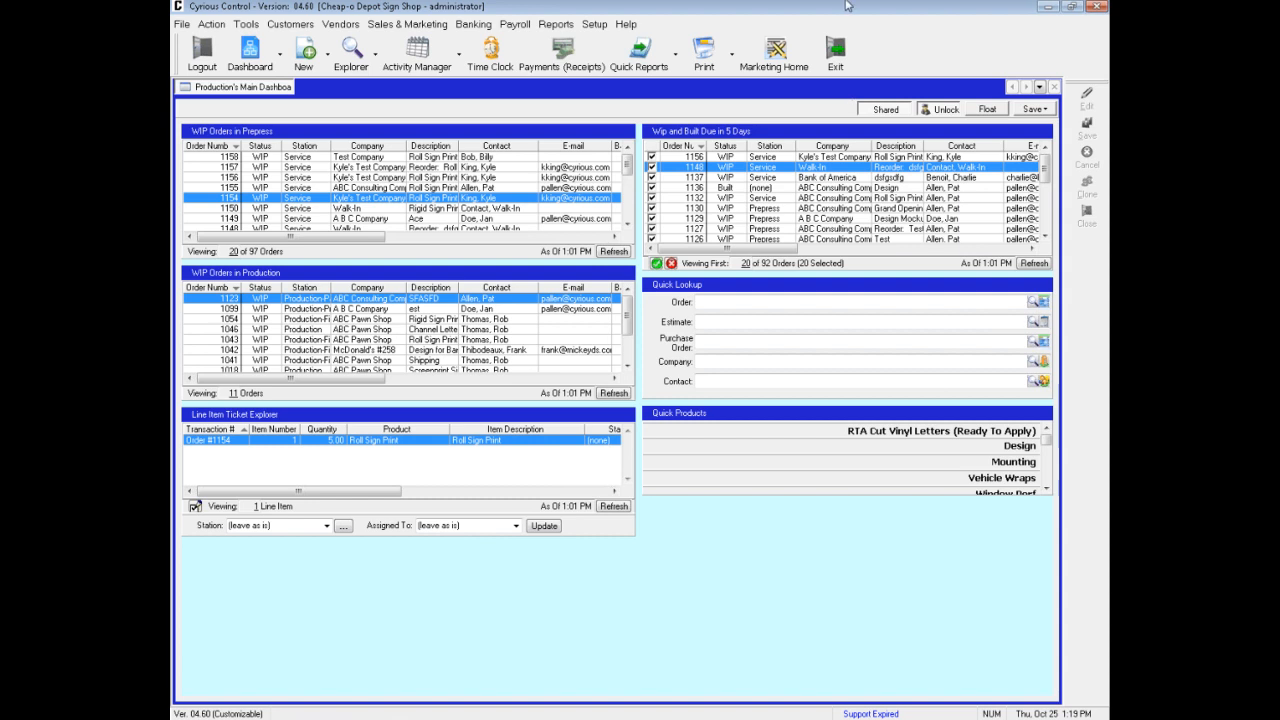
# Open the A/R Summary report criteria, review its settings and cancel without running the report
pyautogui.click(557, 25)
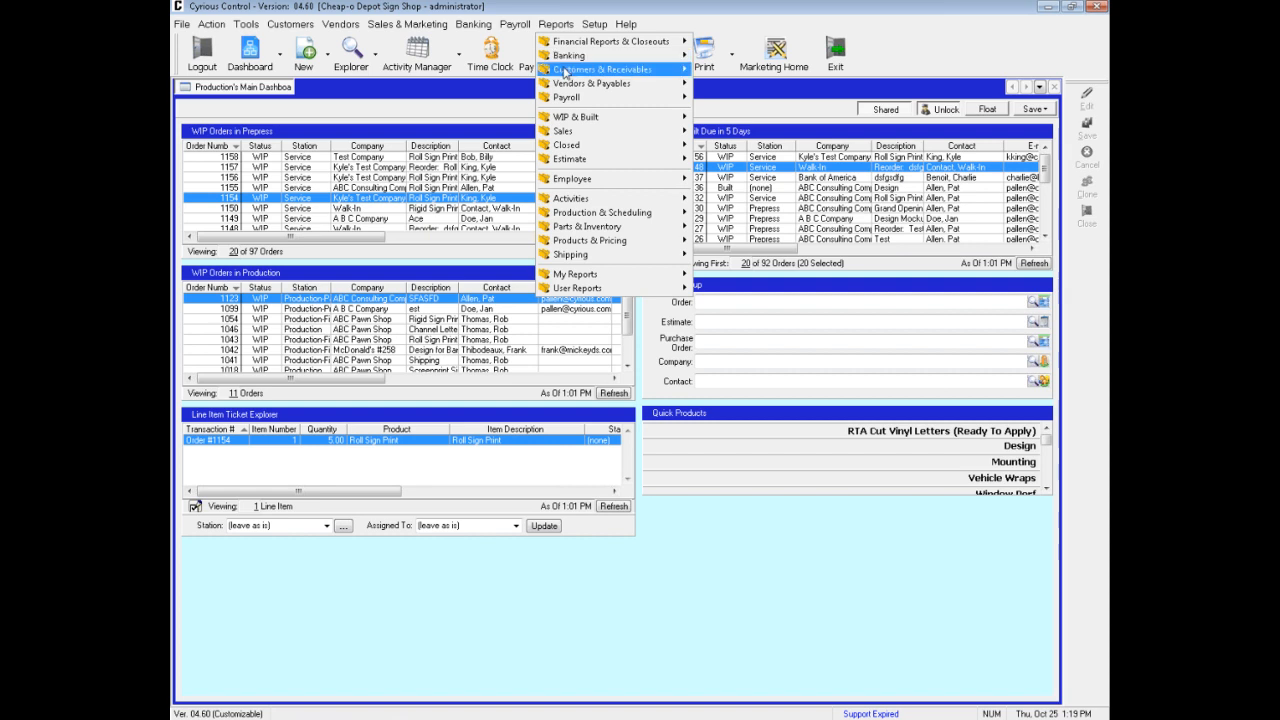
pyautogui.moveTo(565, 72)
pyautogui.moveTo(738, 75)
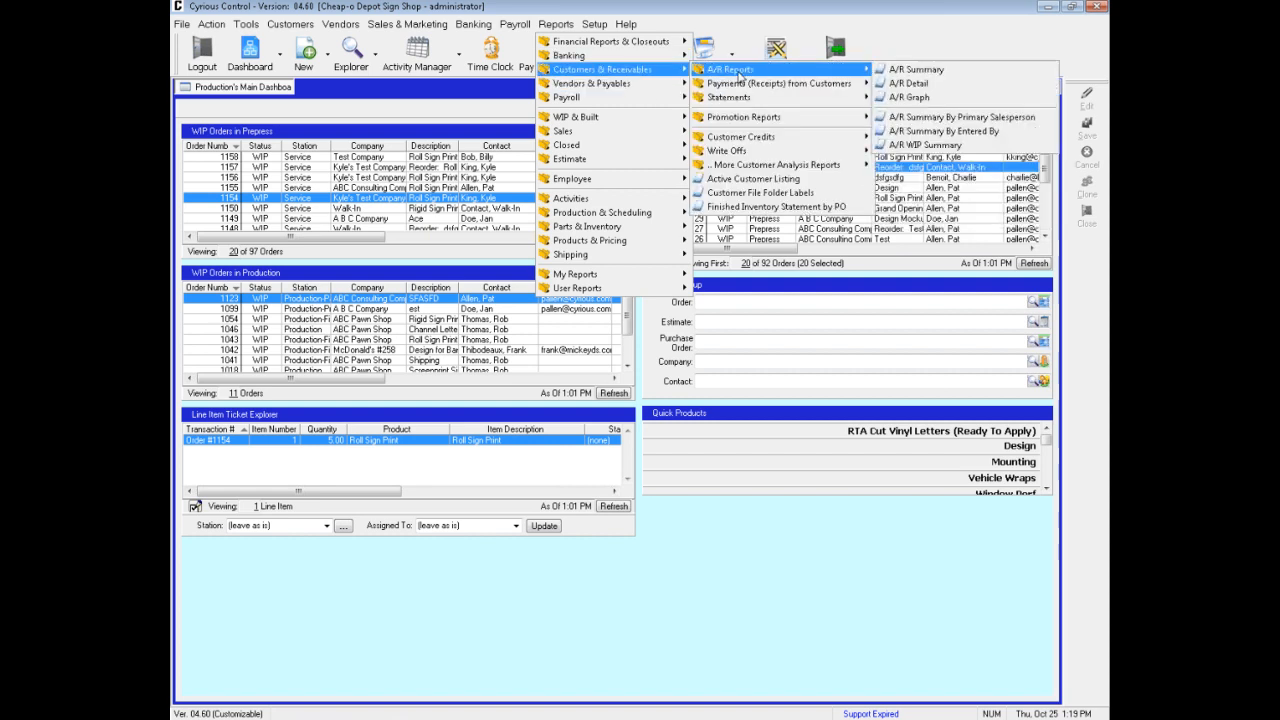
pyautogui.click(924, 72)
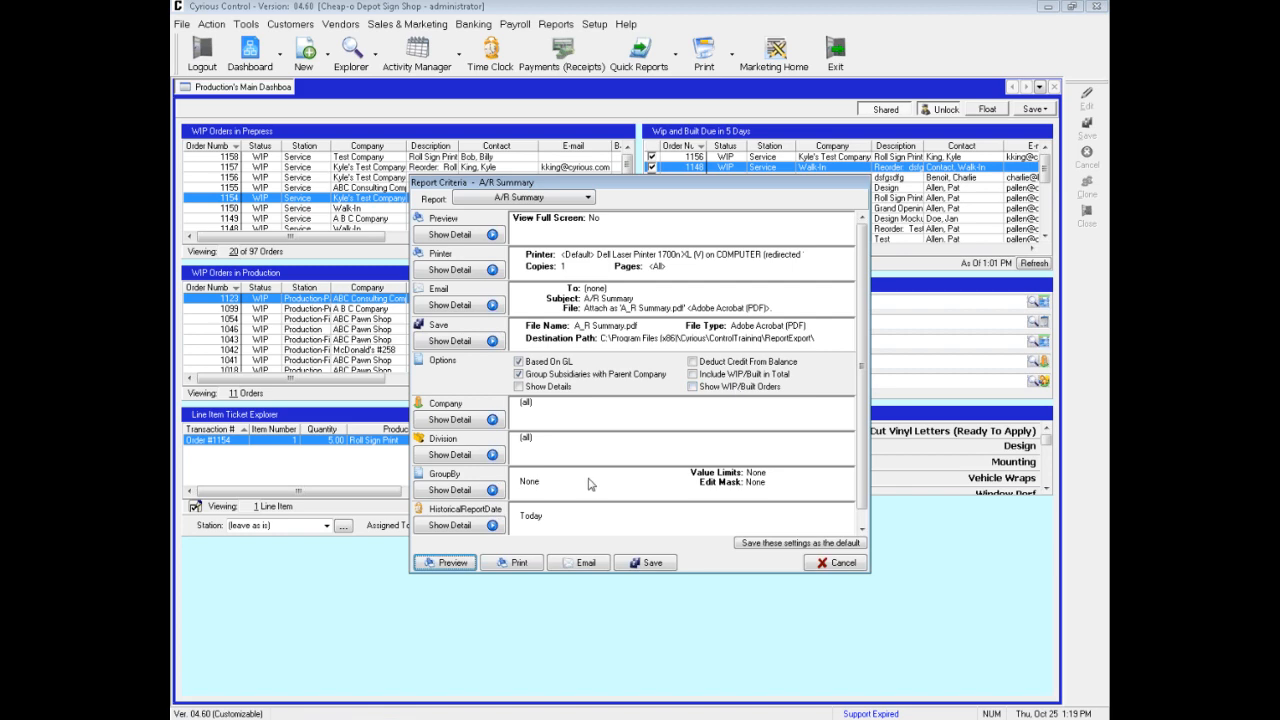
pyautogui.click(835, 563)
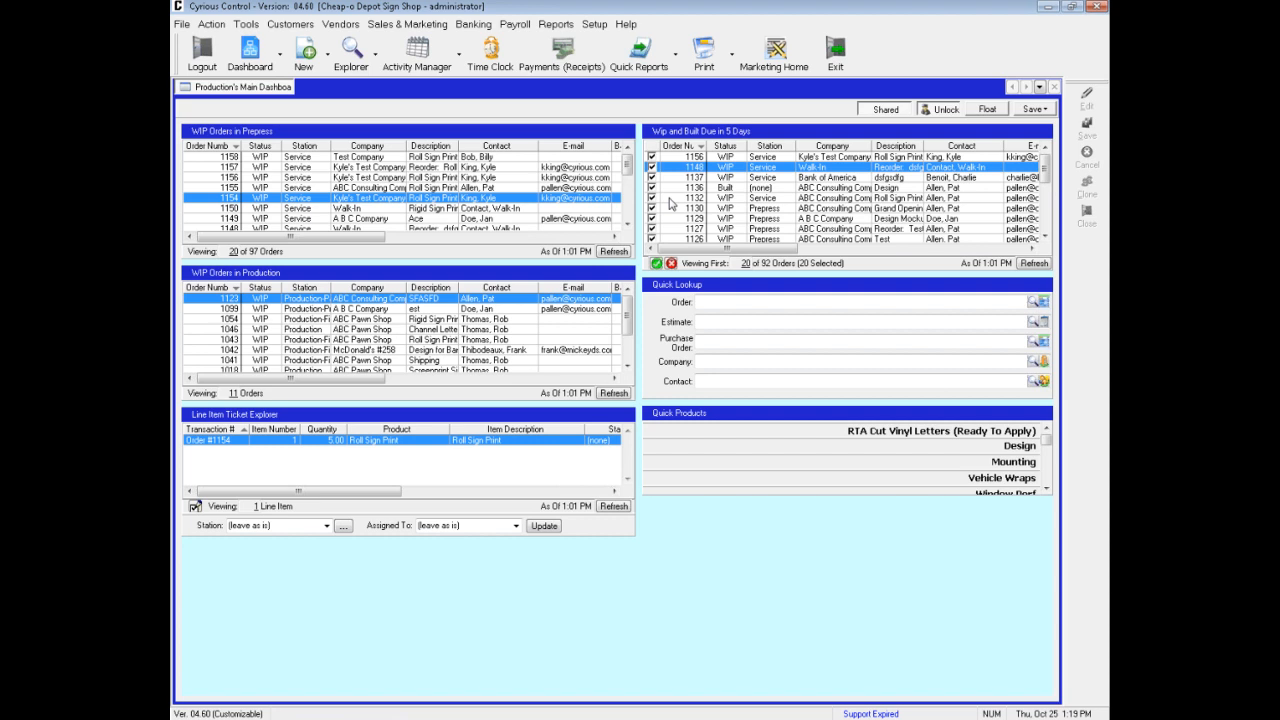
# Open Reporting Setup and select the A/R Detail report in the A/R Reports group under Customers & Receivables
pyautogui.click(598, 27)
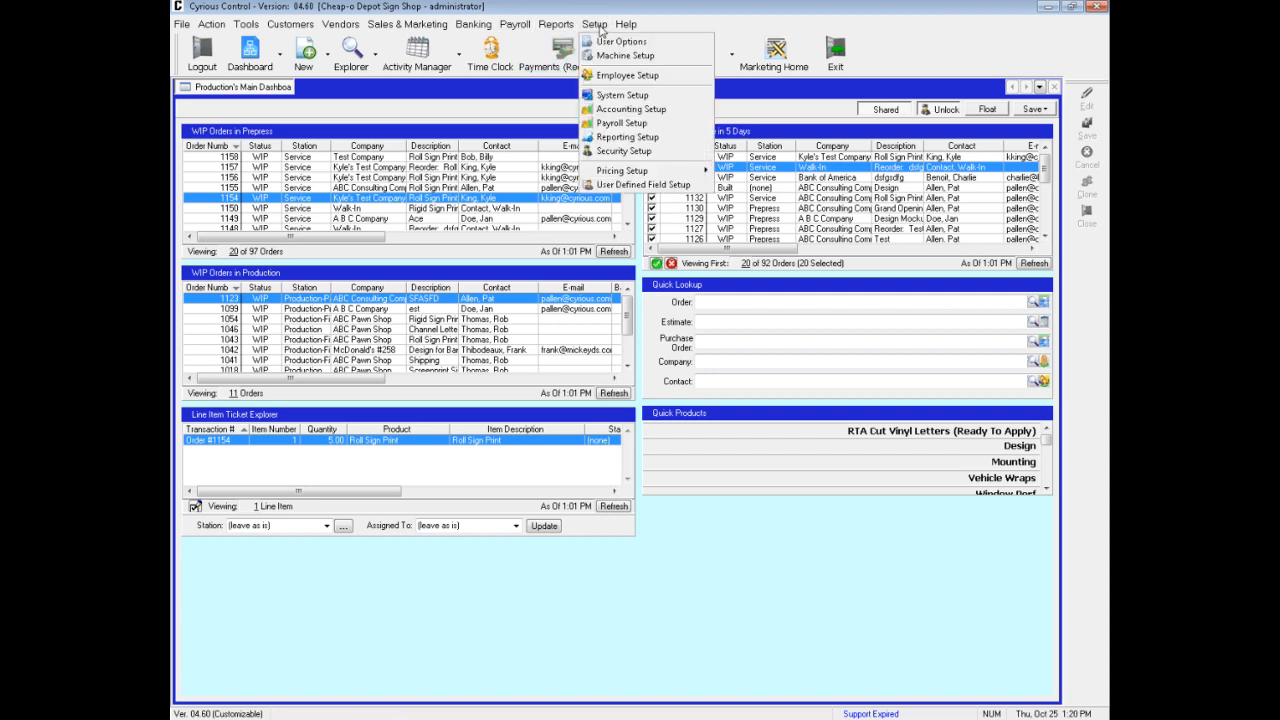
pyautogui.click(607, 142)
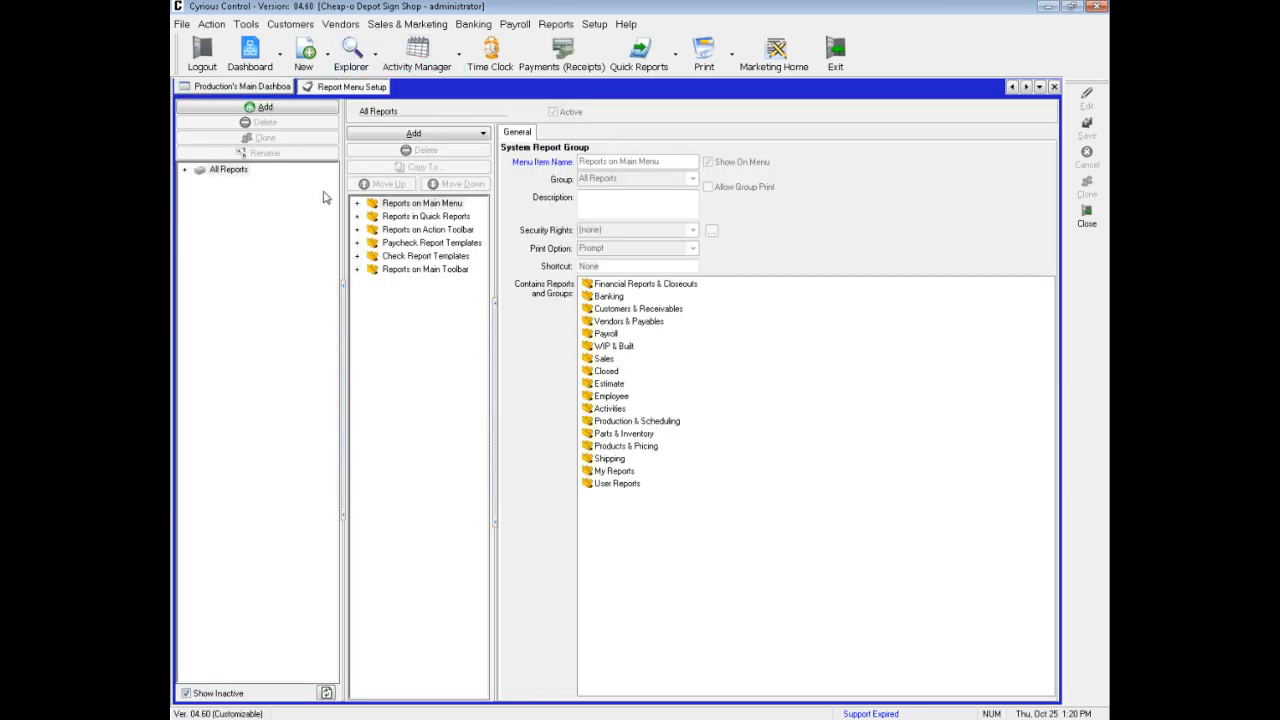
pyautogui.click(357, 205)
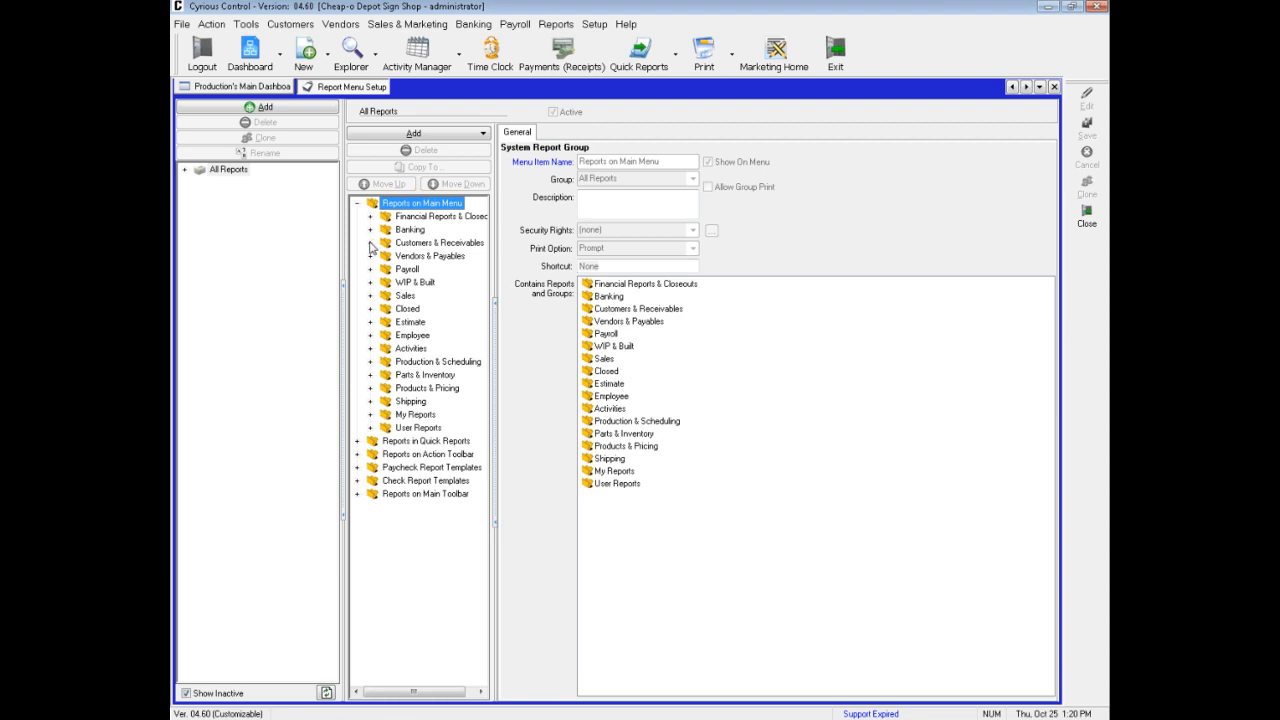
pyautogui.click(370, 243)
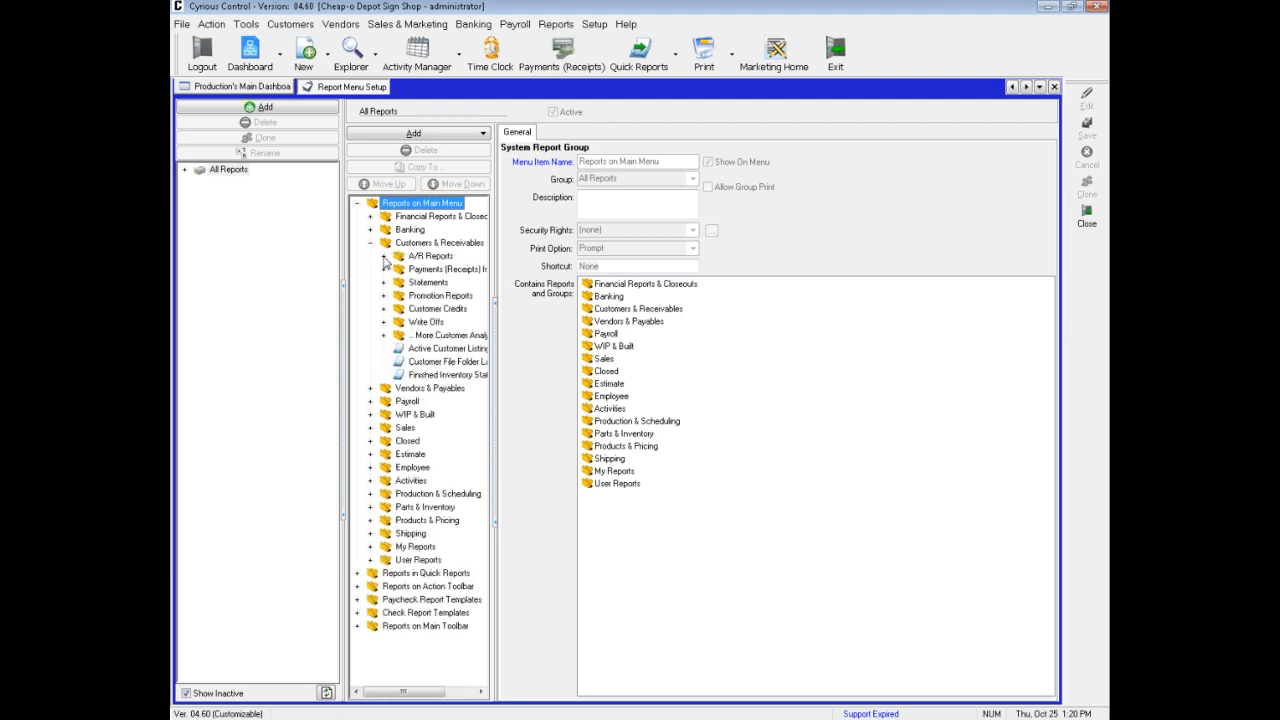
pyautogui.click(384, 257)
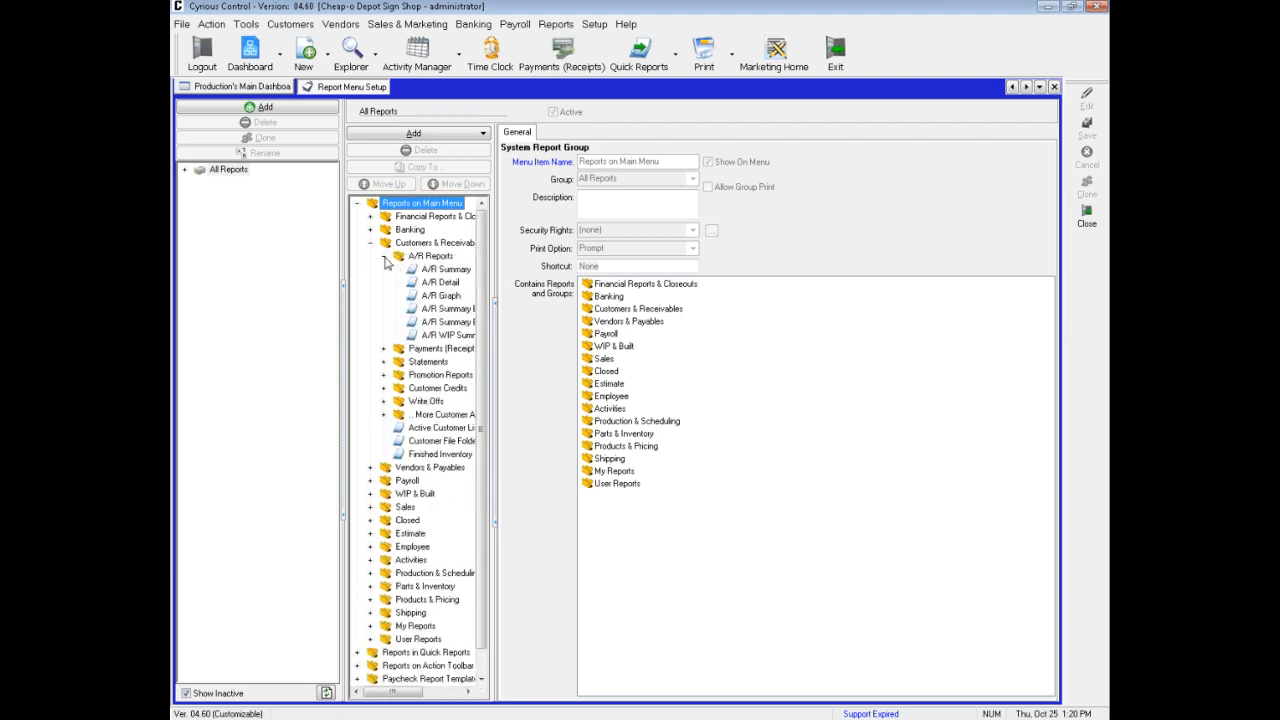
pyautogui.click(447, 285)
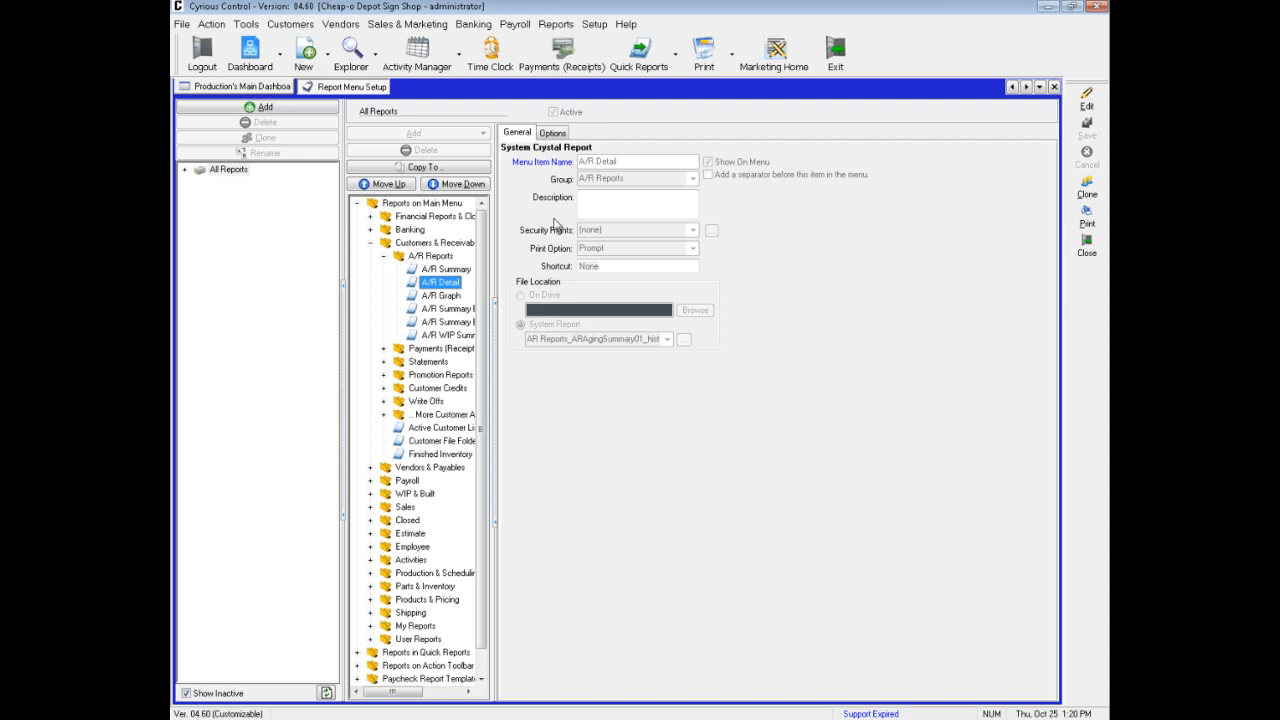
# Edit the A/R Detail report's options, switch Based On GL off and back on, and save the report
pyautogui.click(1086, 102)
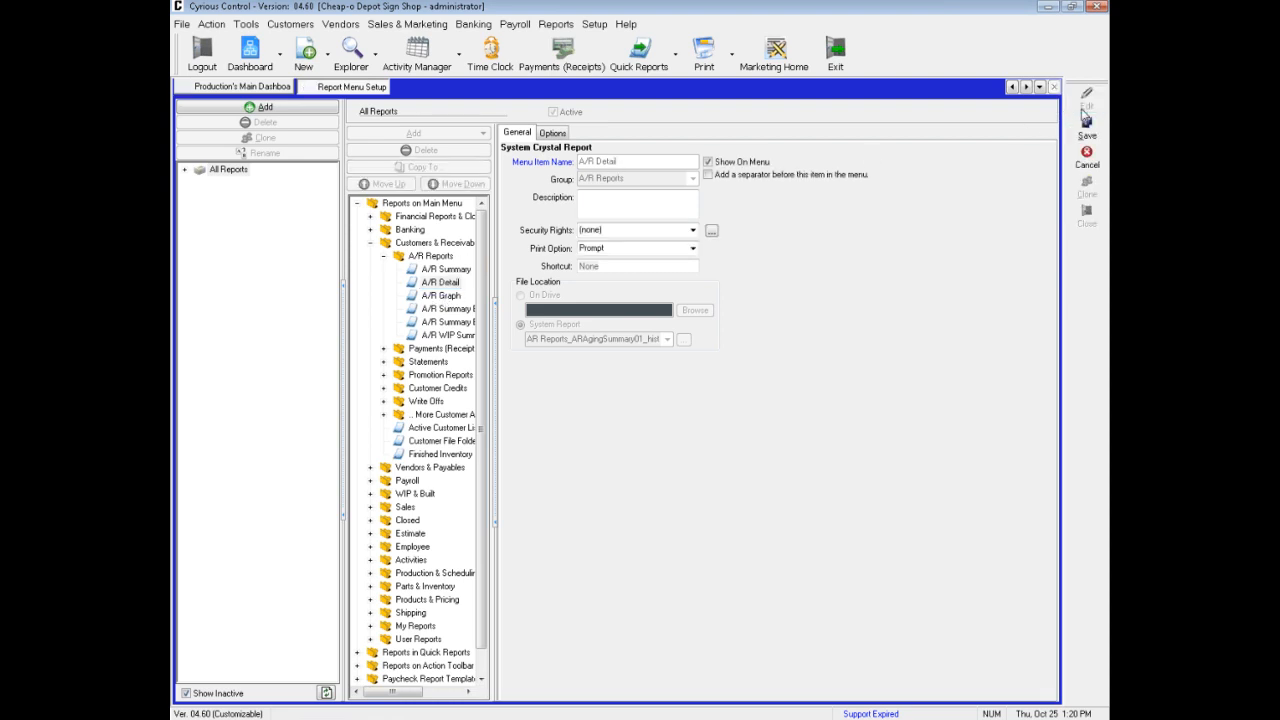
pyautogui.click(553, 134)
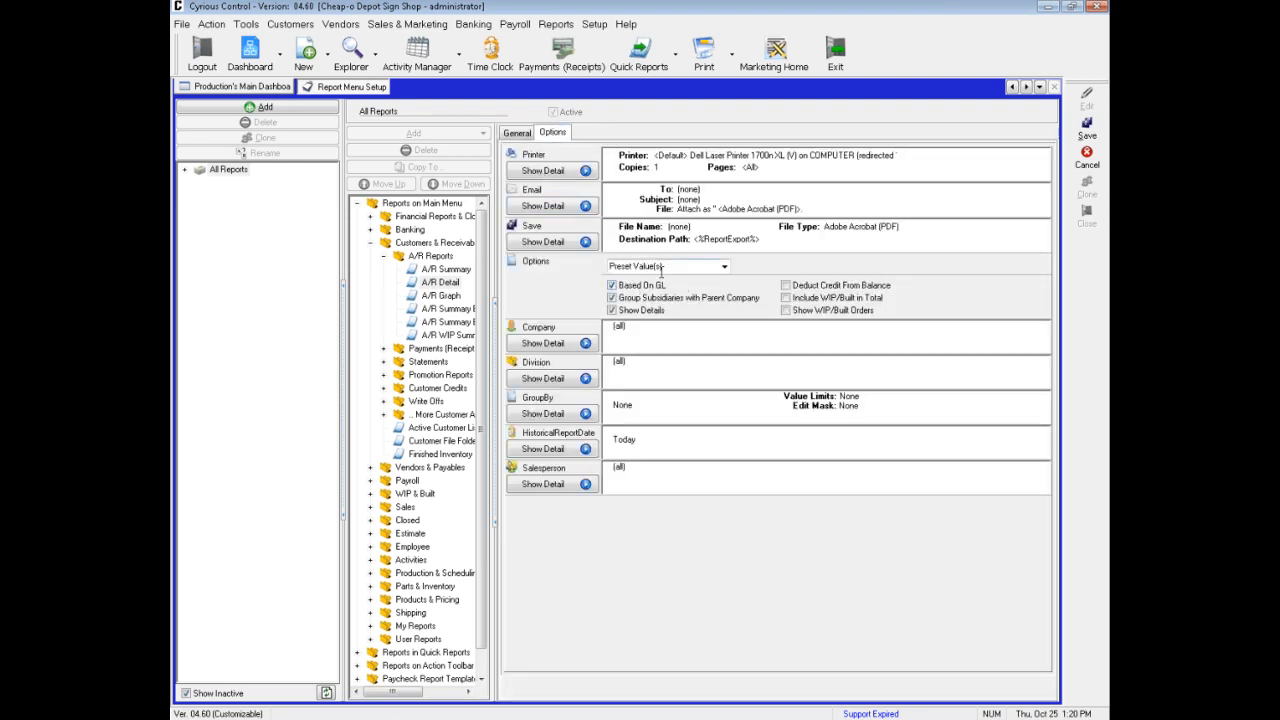
pyautogui.click(612, 285)
pyautogui.click(613, 285)
pyautogui.click(1087, 130)
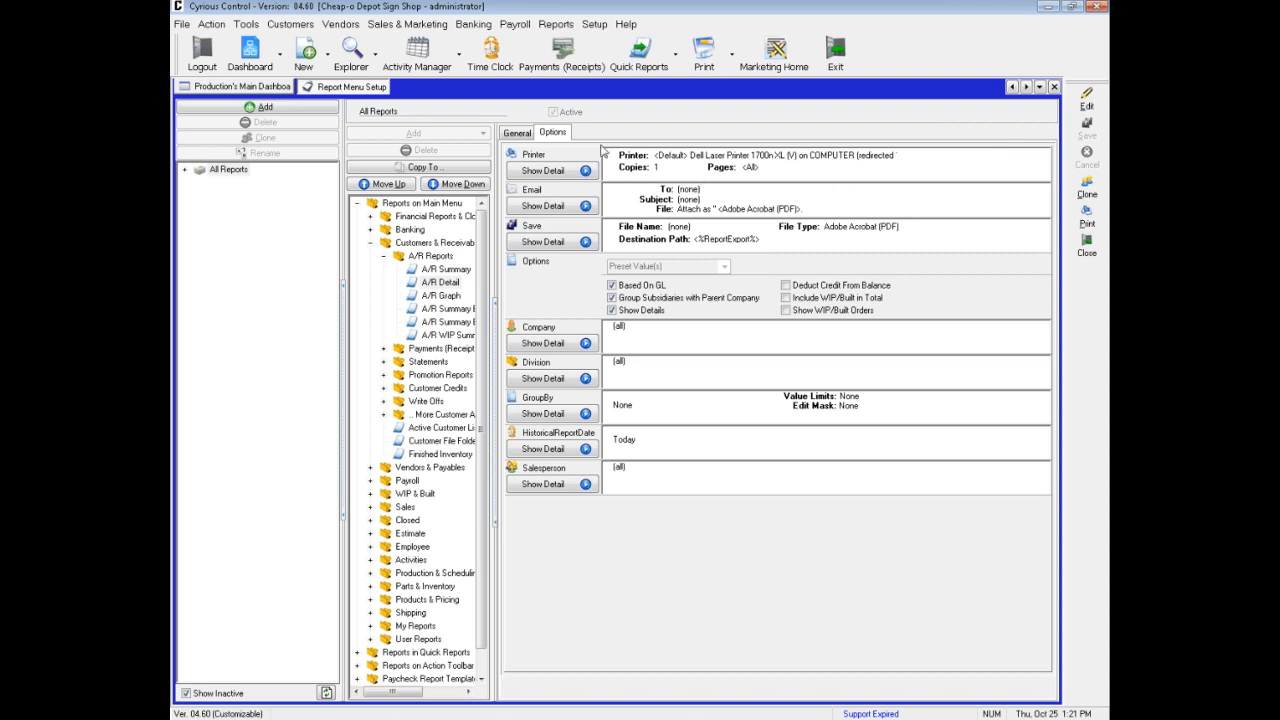
# Clone the A/R Detail report and name the copy A/R Detail - Historical
pyautogui.click(519, 134)
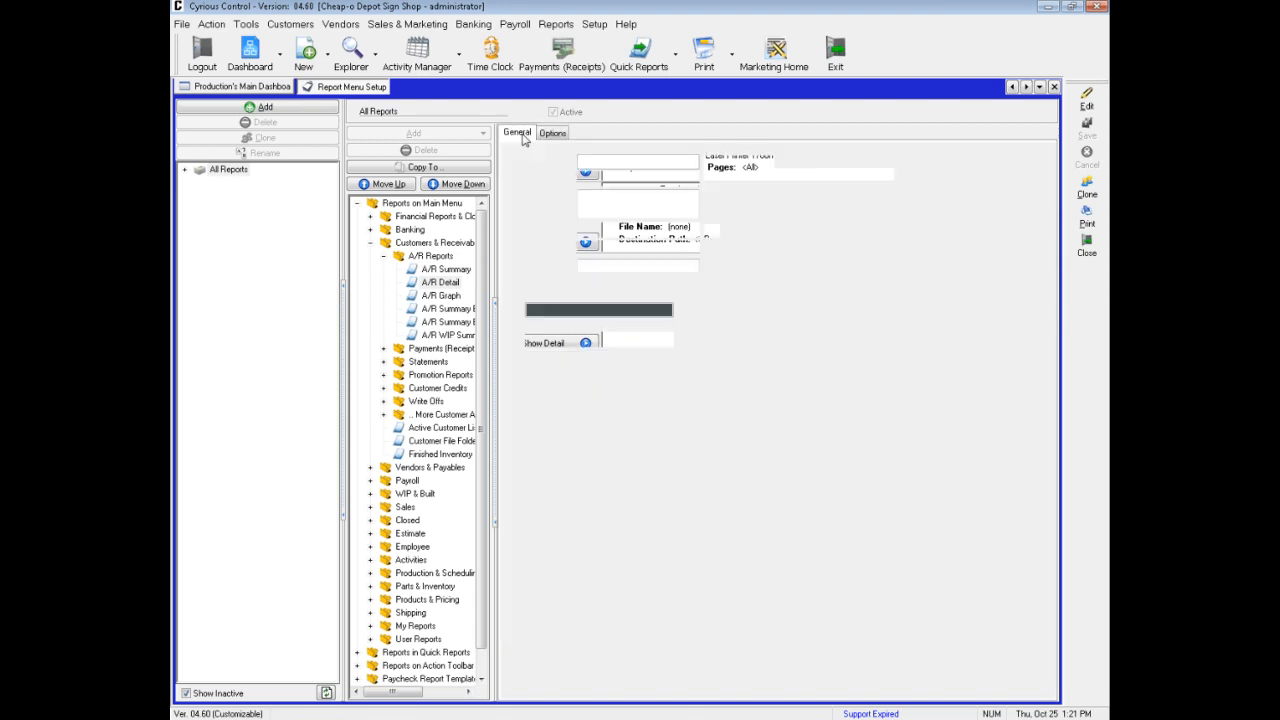
pyautogui.click(1082, 194)
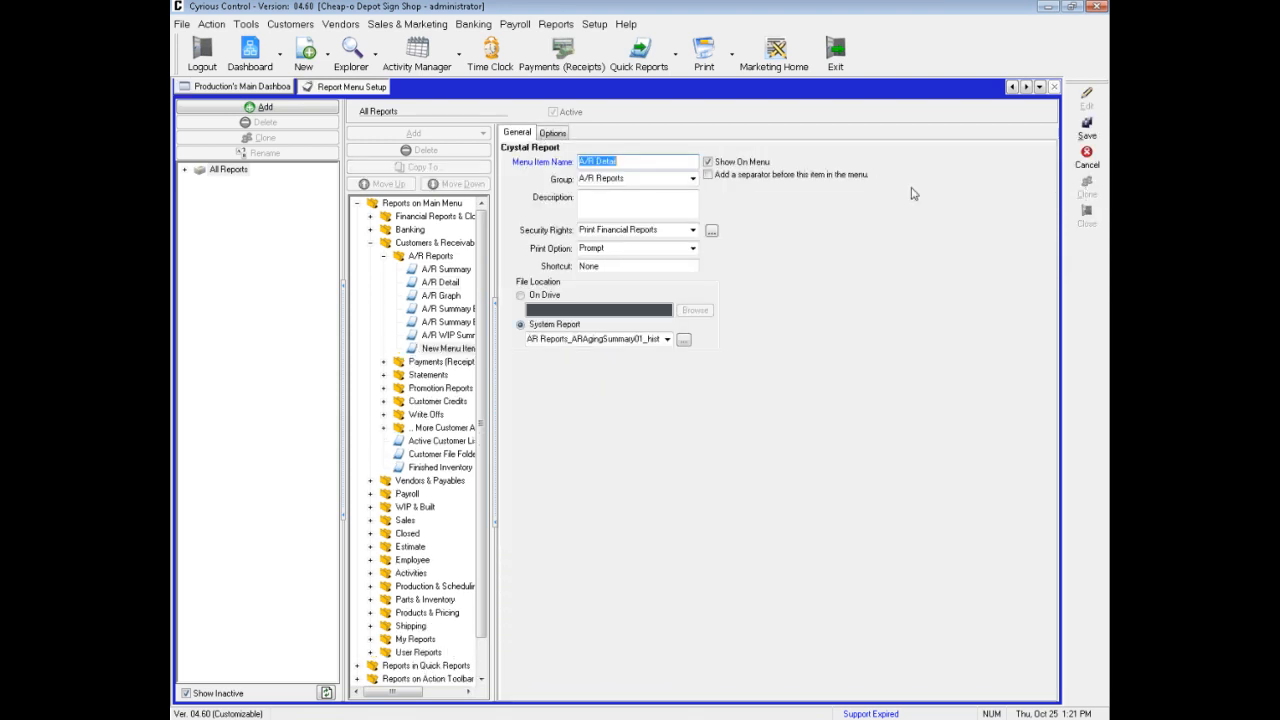
pyautogui.doubleClick(627, 158)
pyautogui.click(627, 158)
pyautogui.write('- Historical')
pyautogui.press('BackSpace')
pyautogui.press('BackSpace')
pyautogui.press('BackSpace')
pyautogui.press('BackSpace')
pyautogui.press('BackSpace')
pyautogui.write('ric')
pyautogui.press('BackSpace')
pyautogui.write('cal')
# Set the cloned report's HistoricalReportDate criterion to Prompt User and save the report
pyautogui.click(555, 137)
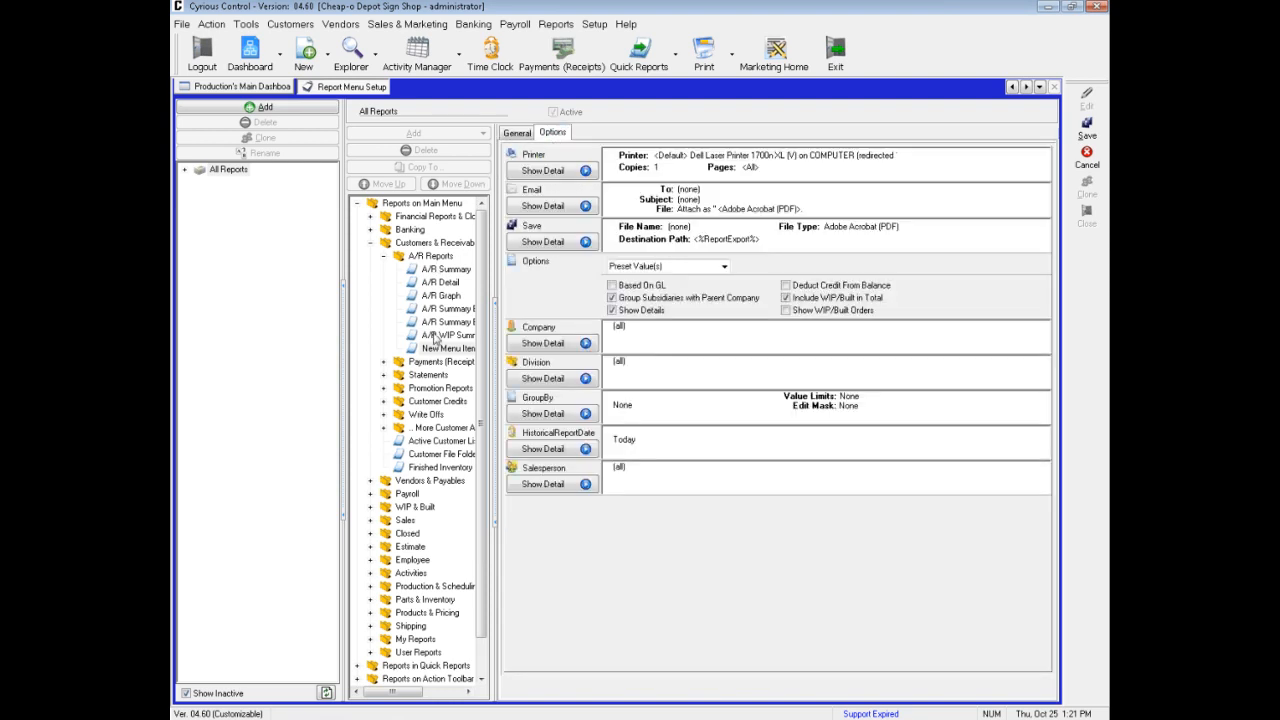
pyautogui.click(561, 456)
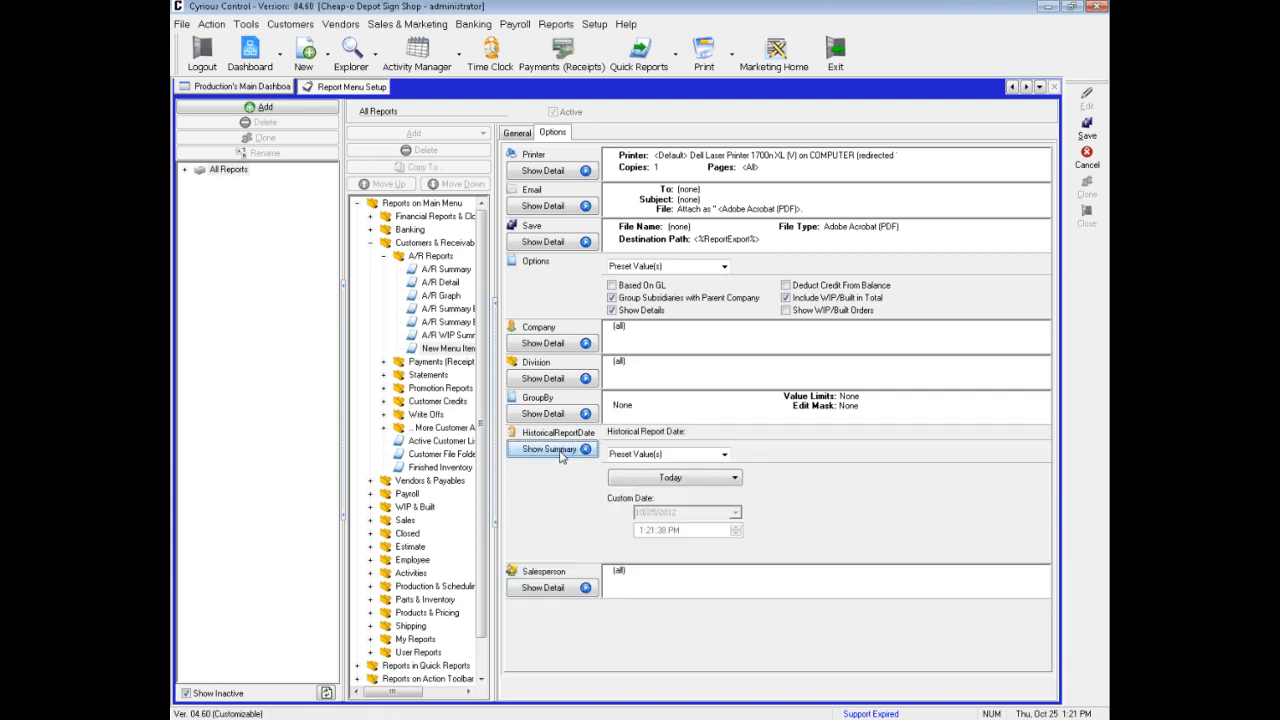
pyautogui.click(726, 456)
pyautogui.click(726, 456)
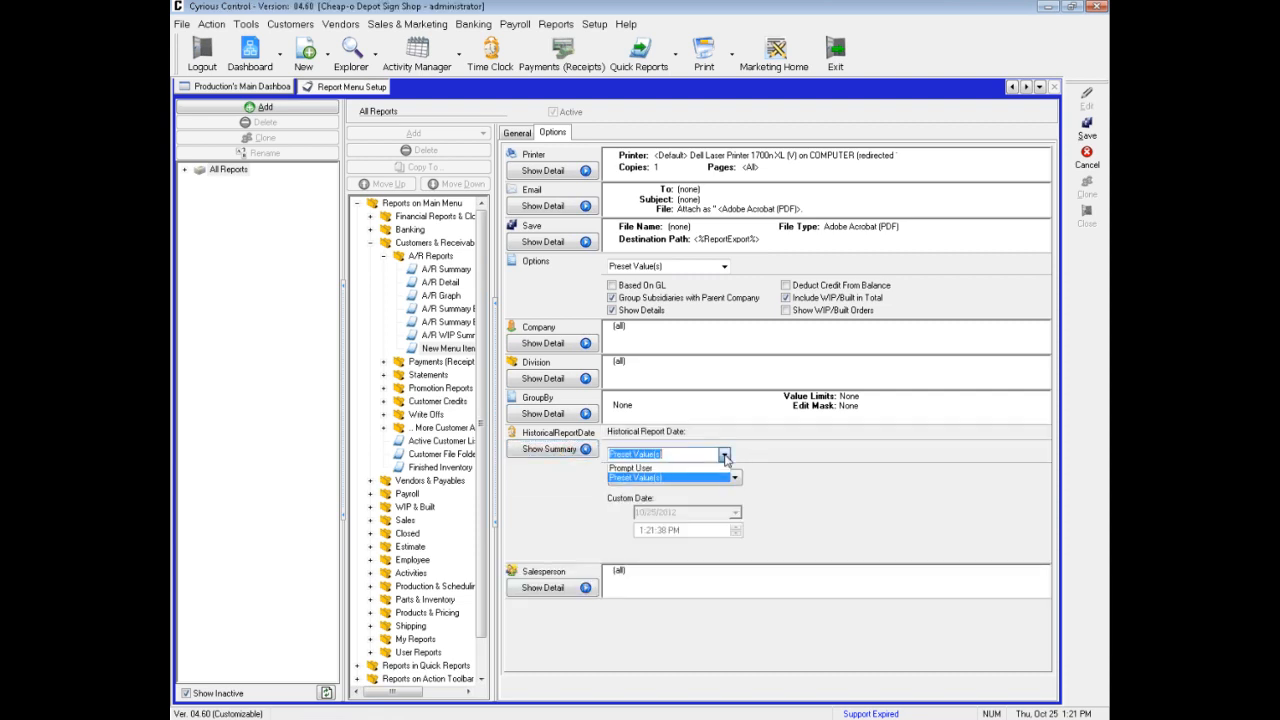
pyautogui.click(624, 468)
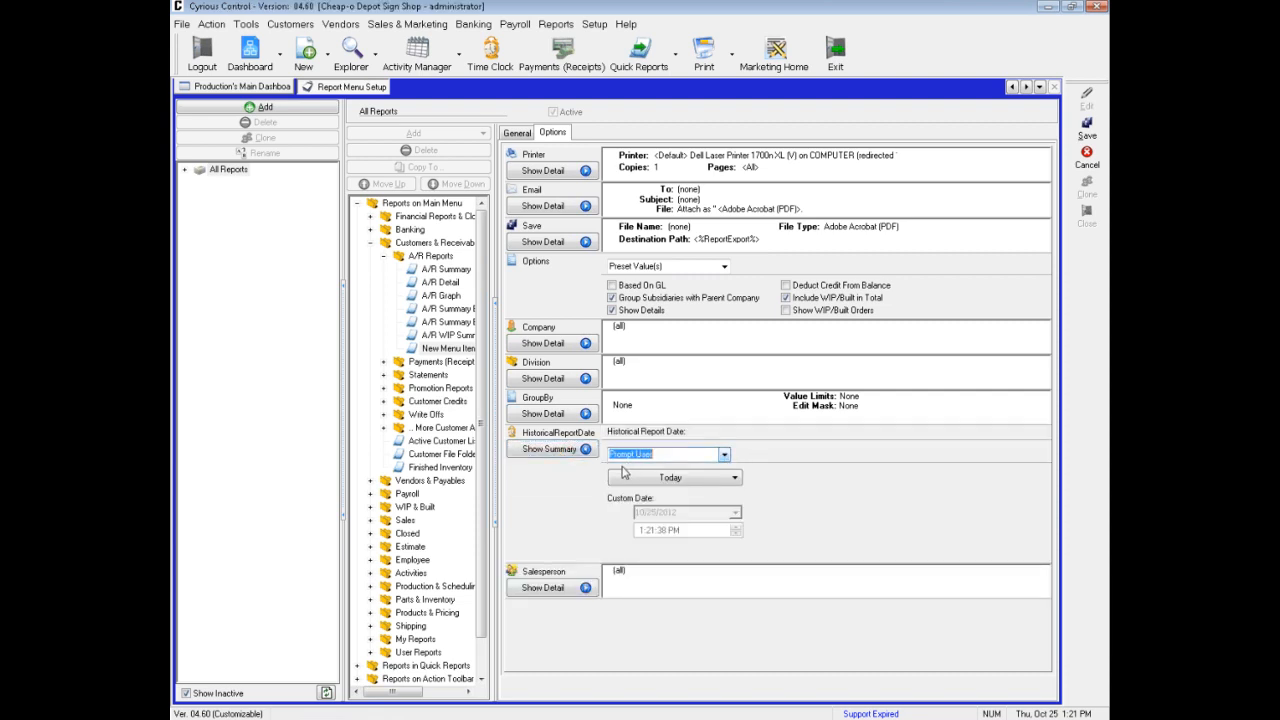
pyautogui.click(1087, 133)
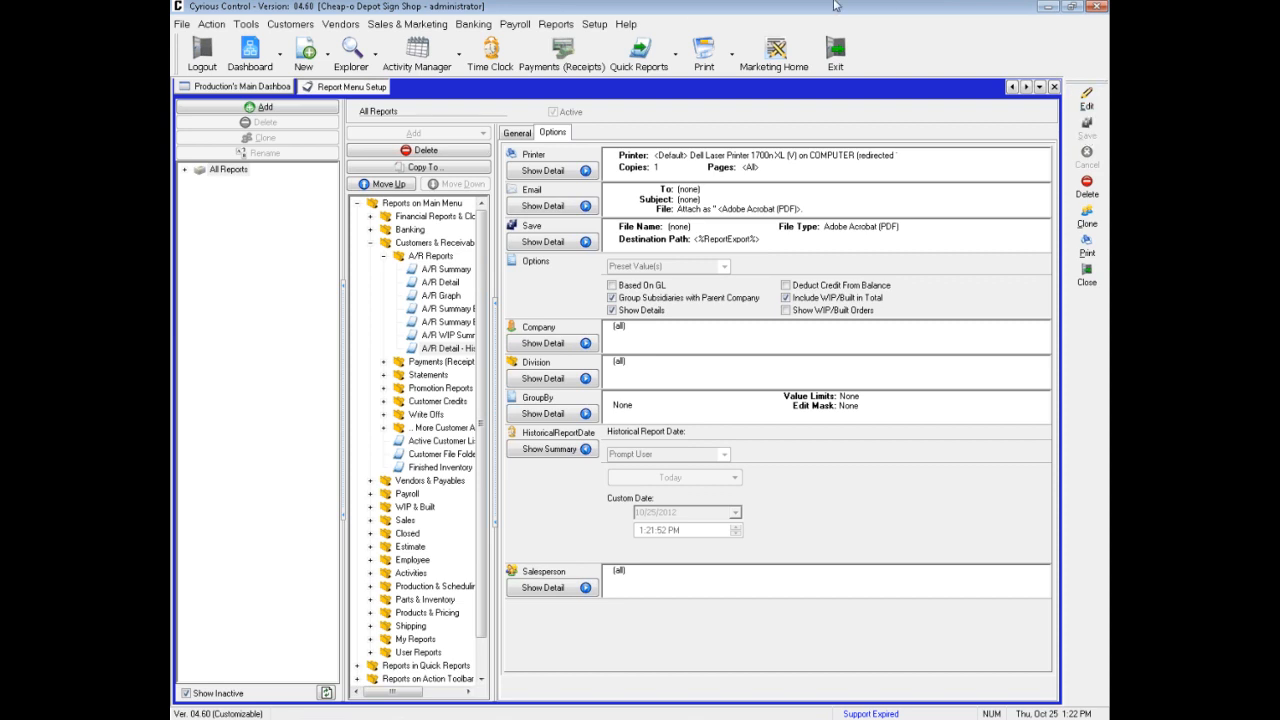
# Open the report criteria of A/R Detail - Historical from the A/R Reports and set its HistoricalReportDate to Custom
pyautogui.click(553, 24)
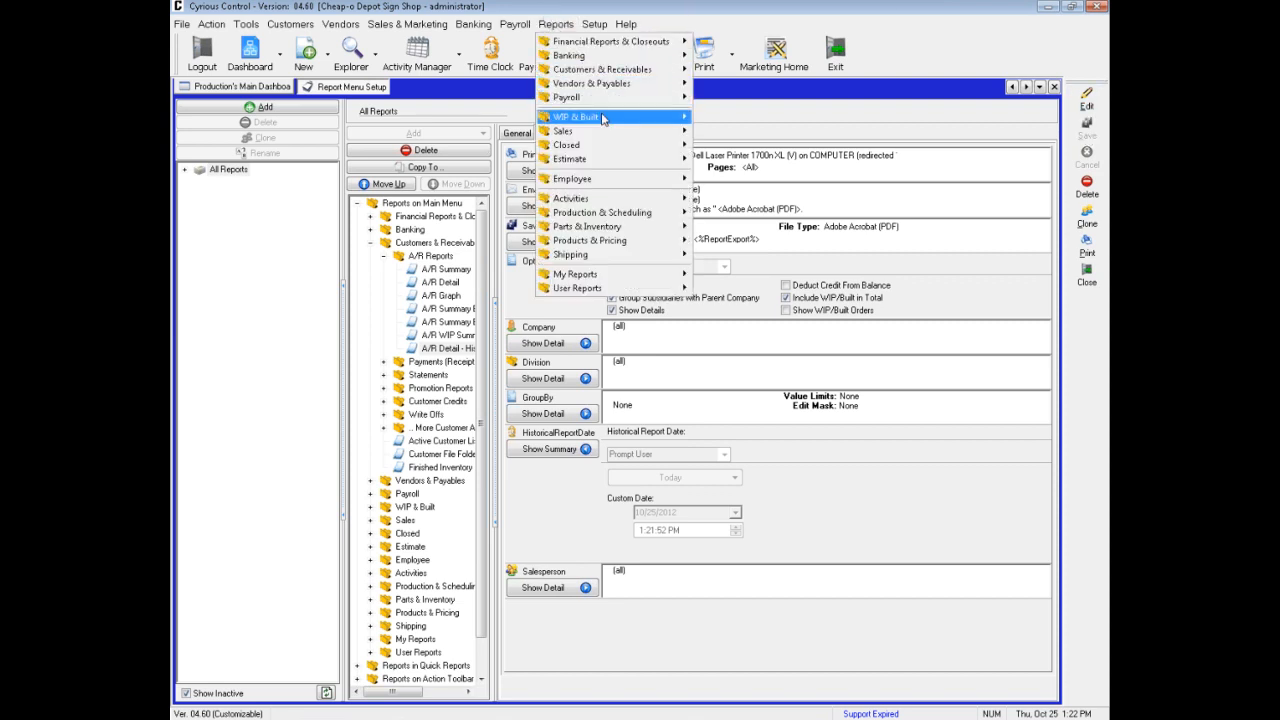
pyautogui.moveTo(603, 75)
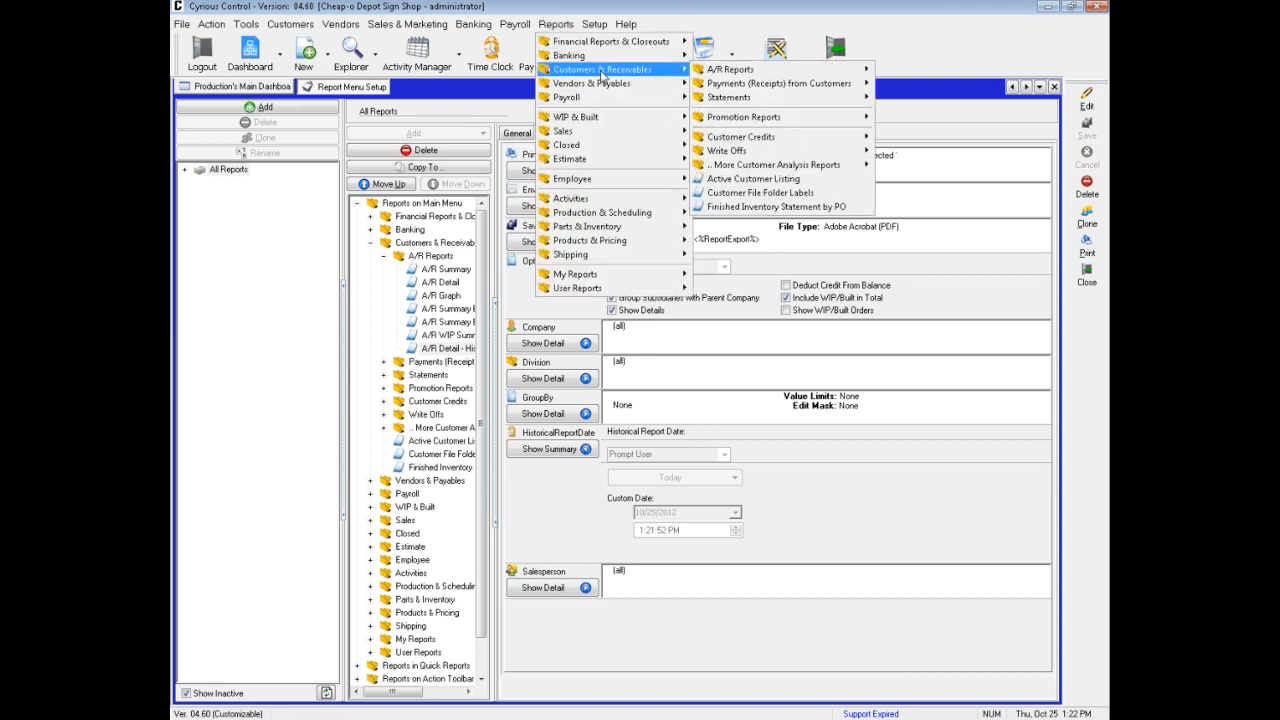
pyautogui.moveTo(731, 76)
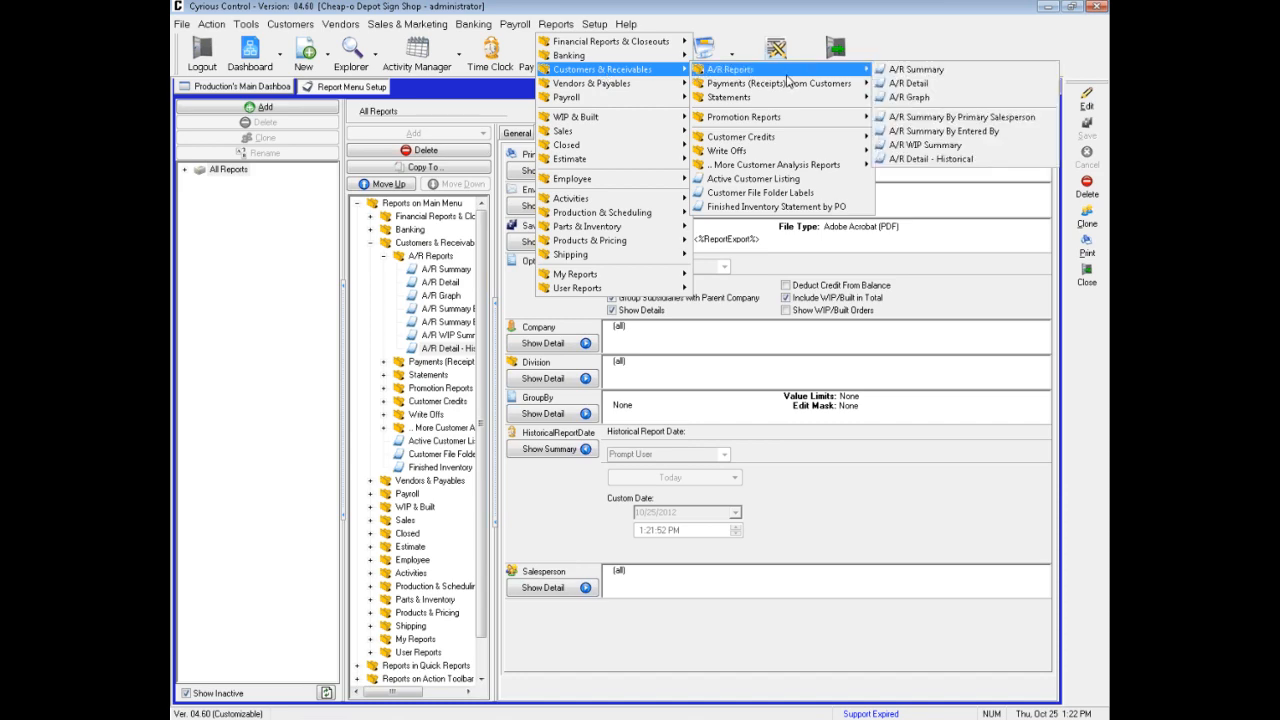
pyautogui.click(937, 160)
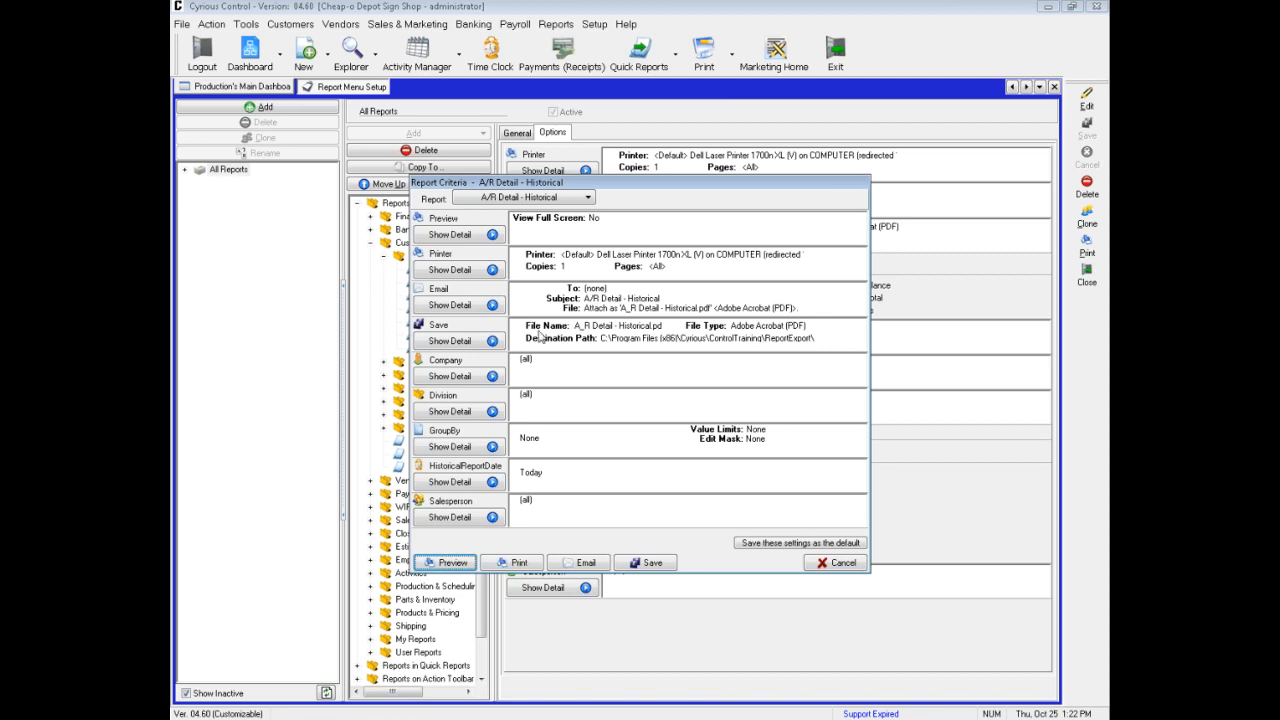
pyautogui.click(464, 483)
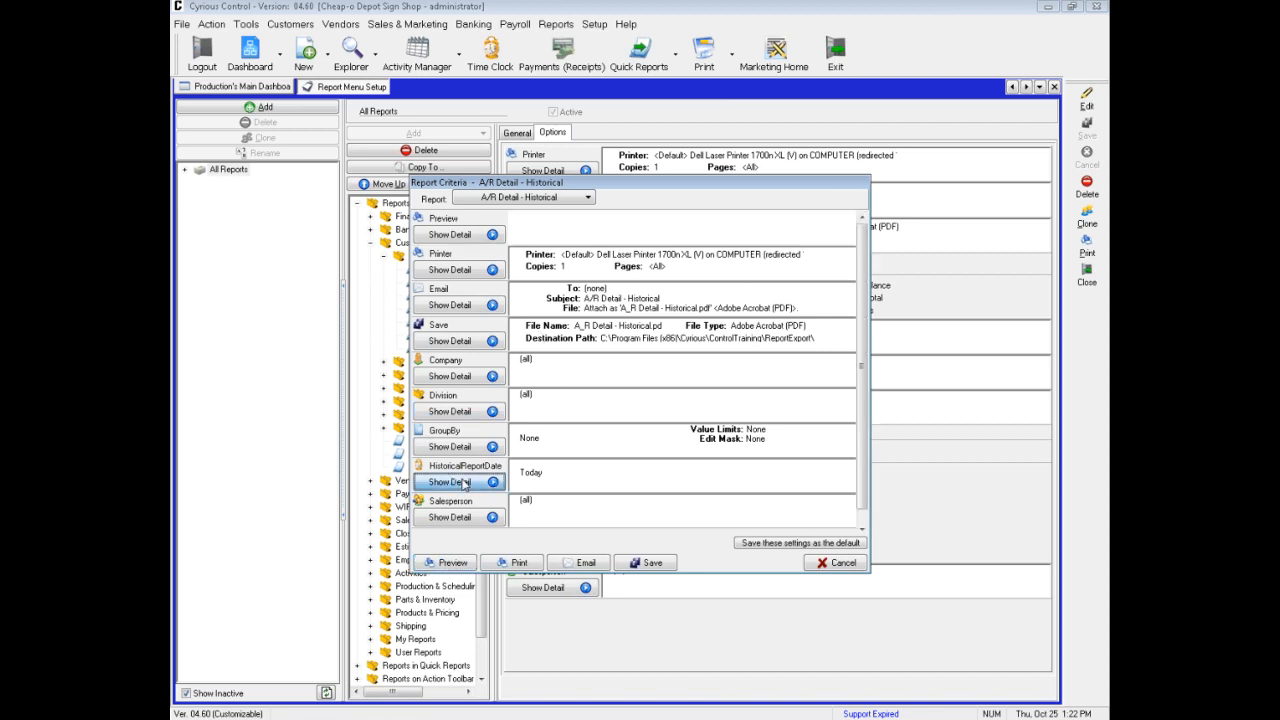
pyautogui.click(566, 494)
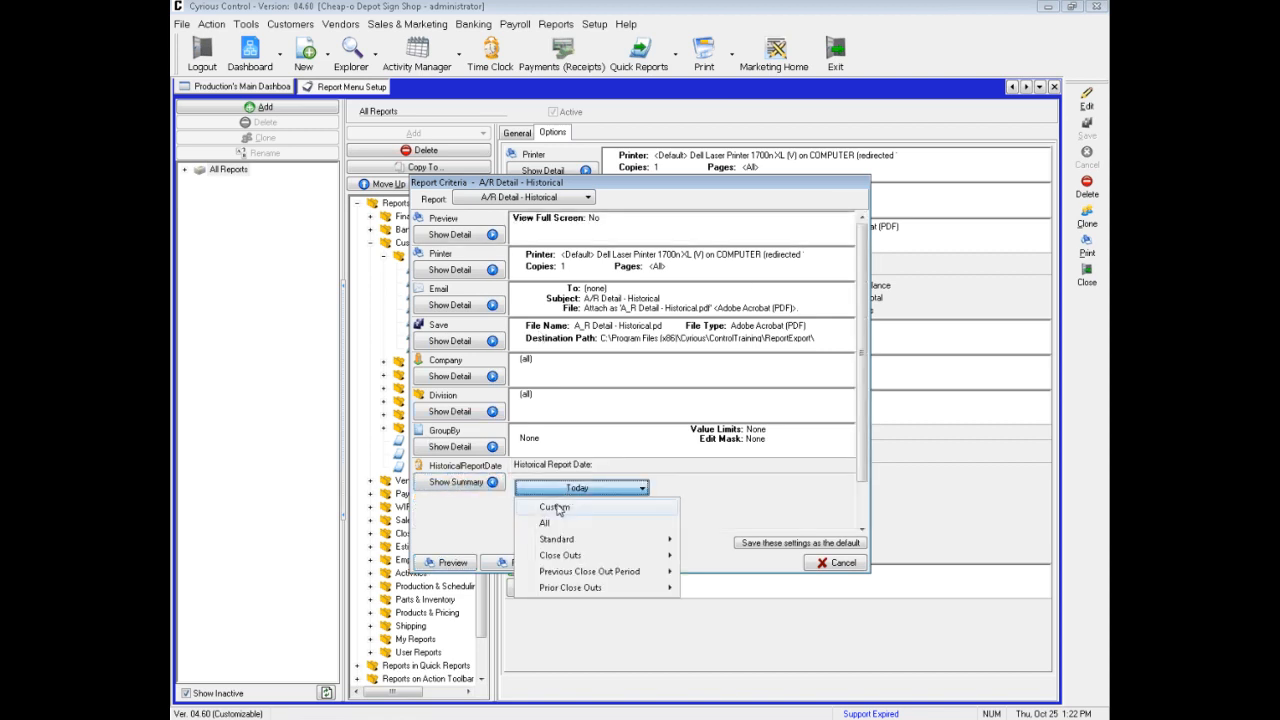
pyautogui.click(555, 508)
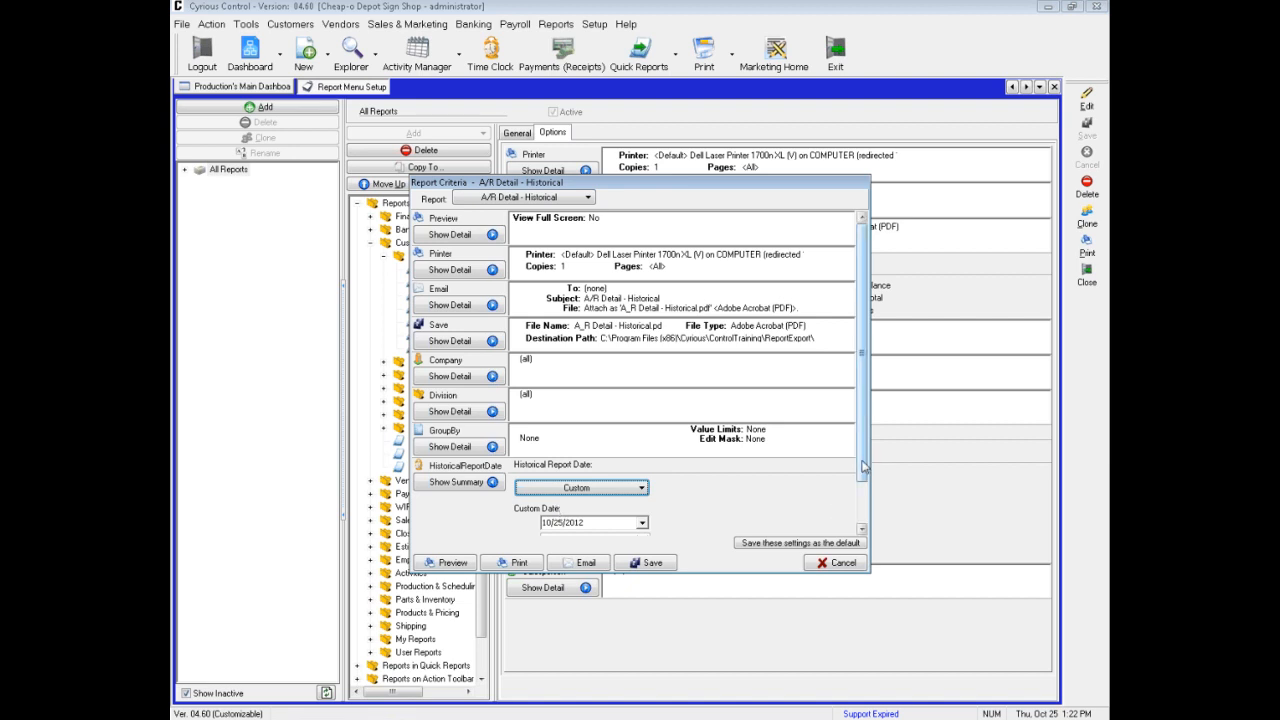
# Set the custom Historical Report Date to 10/1/2012 and preview the A/R Detail - Historical report
pyautogui.scroll(-1, 862, 505)
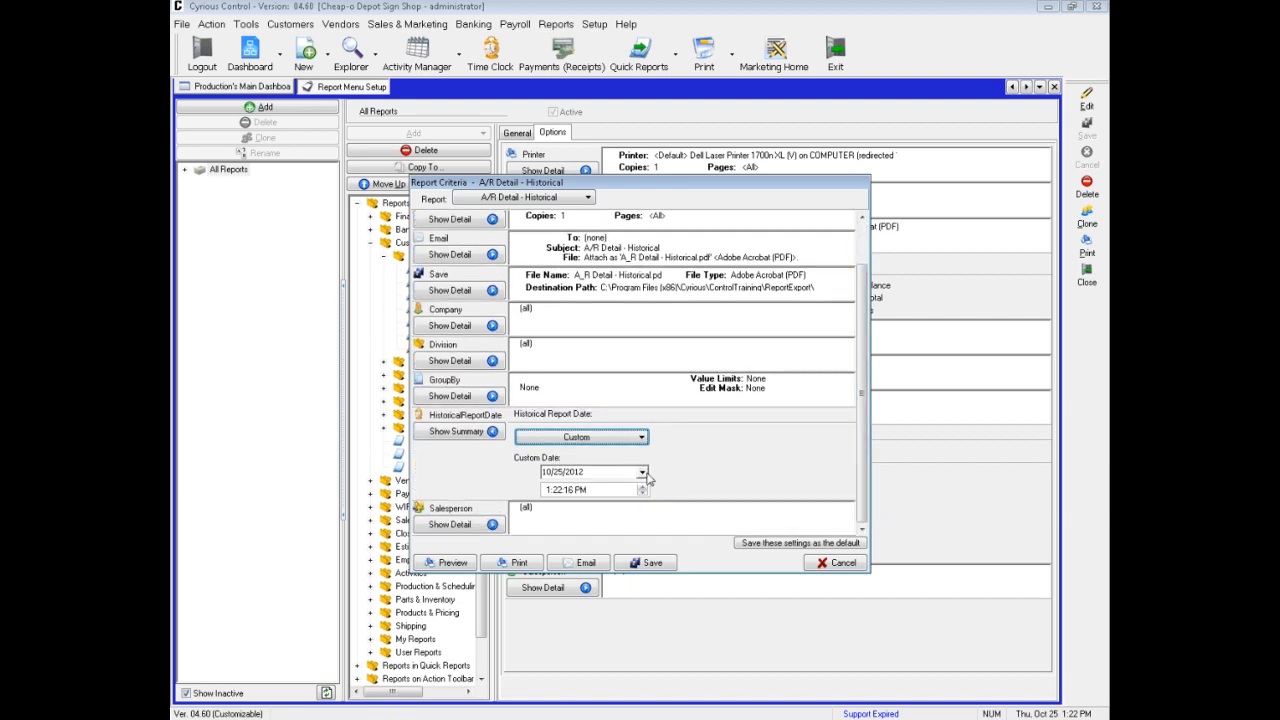
pyautogui.click(642, 472)
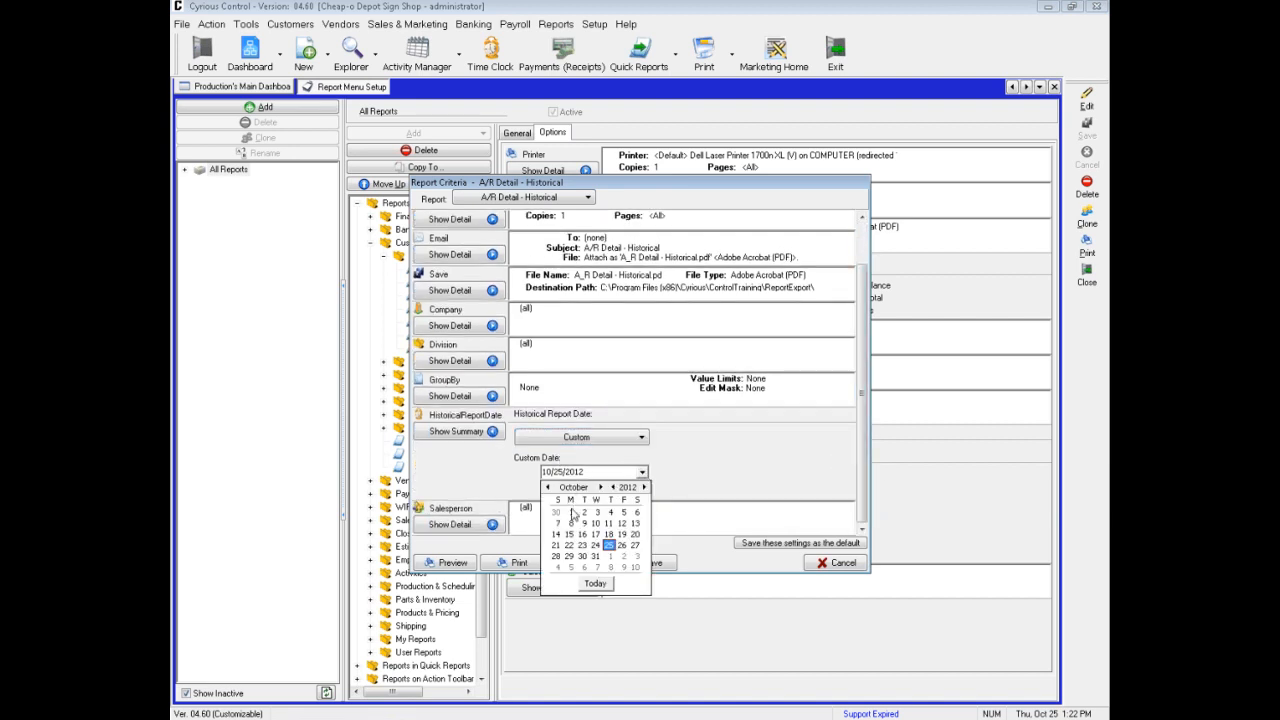
pyautogui.click(573, 515)
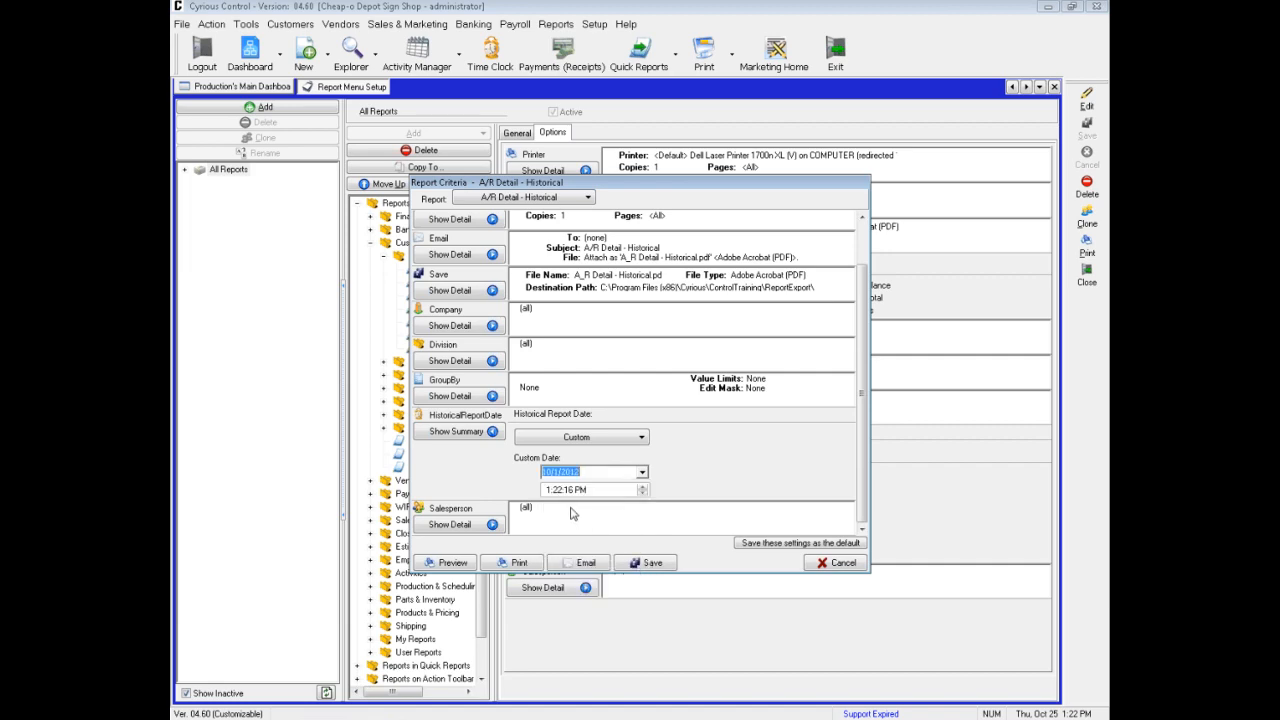
pyautogui.click(448, 564)
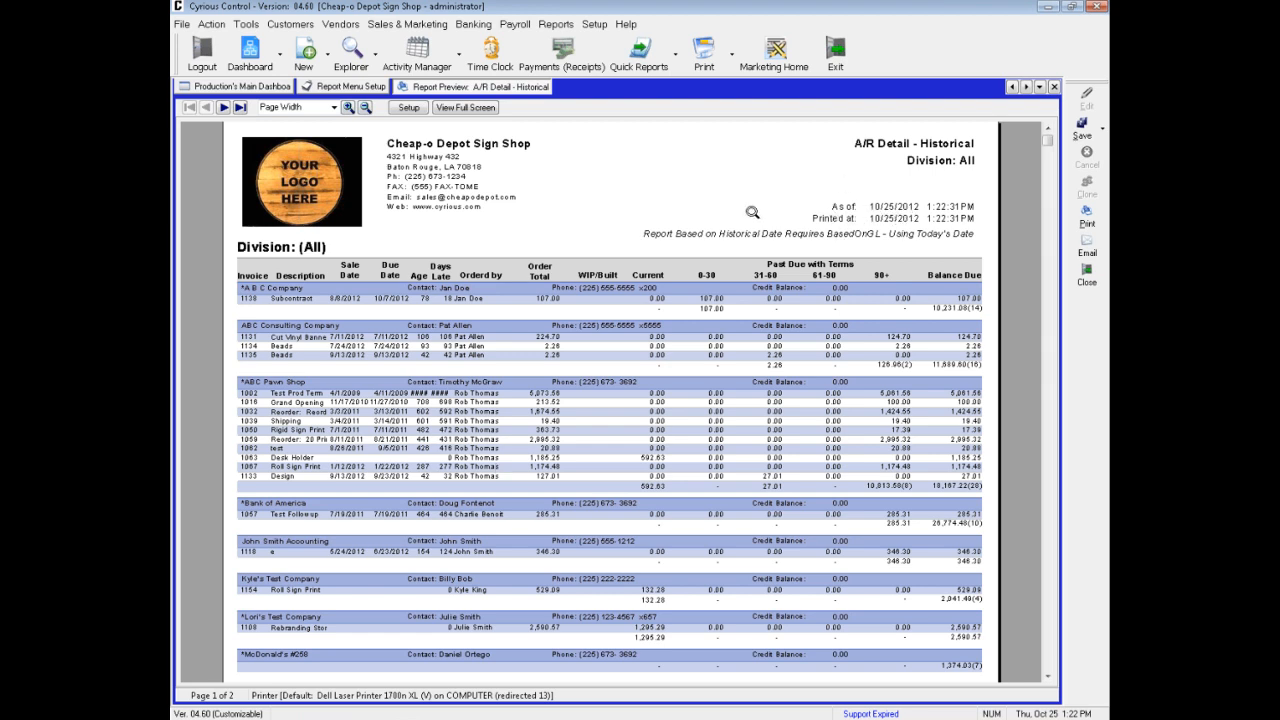
# Turn on Based On GL and turn off Include WIP/Built in Total for A/R Detail - Historical, save, and close the outdated preview
pyautogui.click(379, 88)
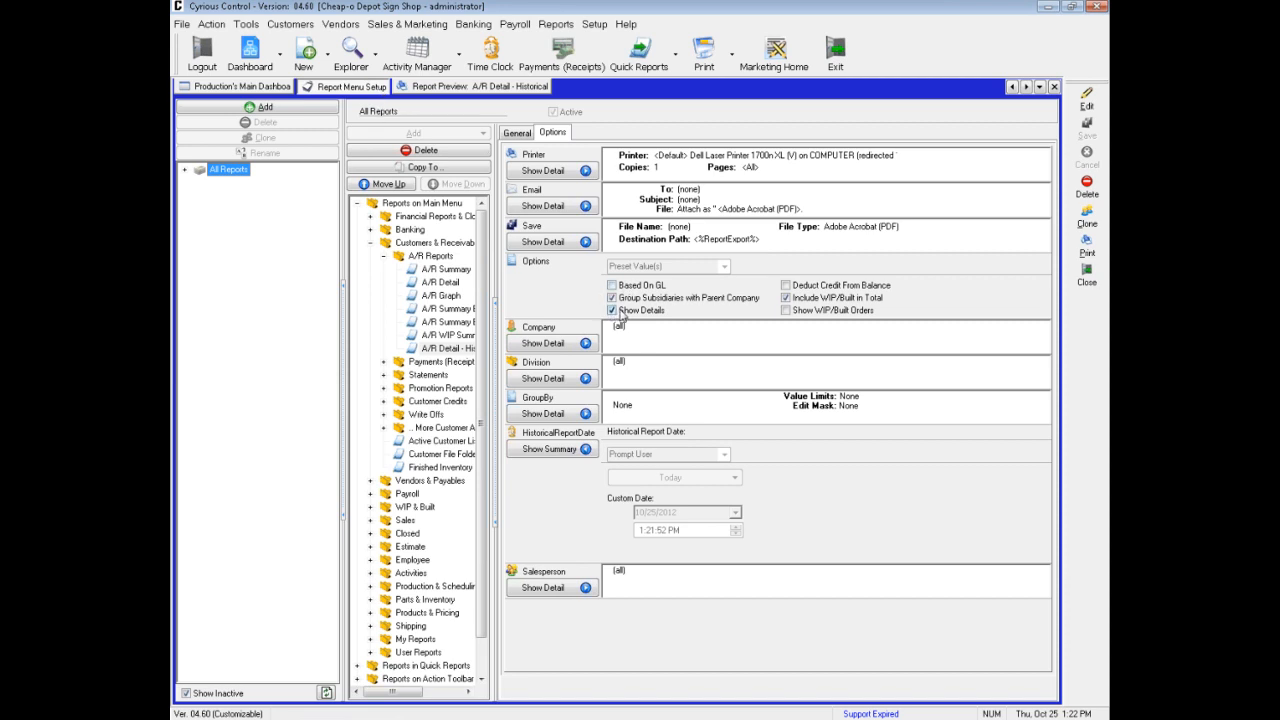
pyautogui.click(1086, 100)
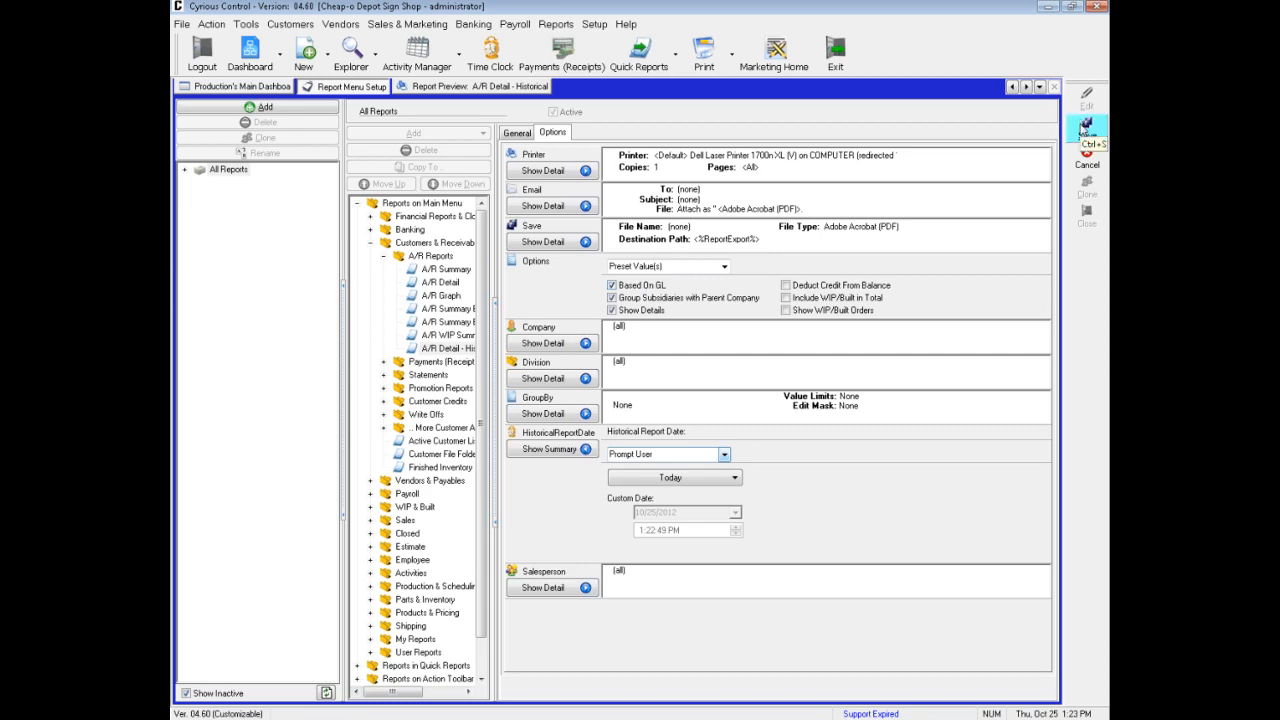
pyautogui.click(1086, 127)
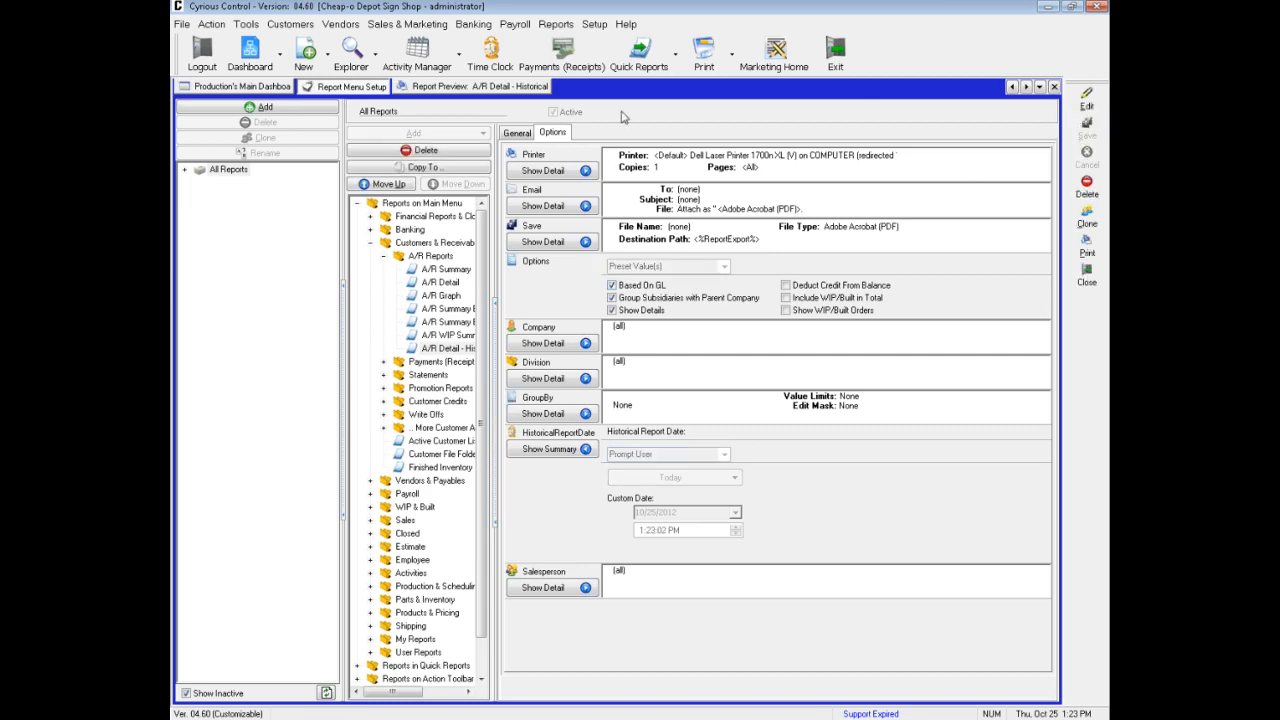
pyautogui.click(540, 88)
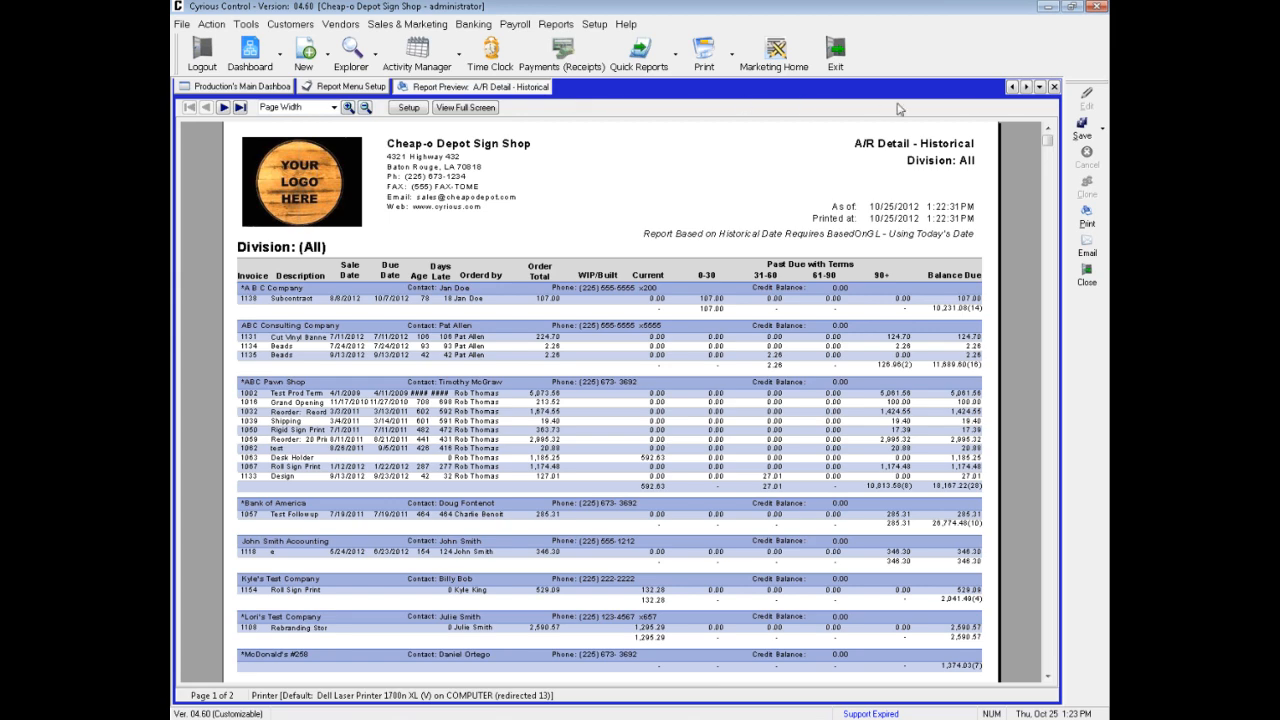
pyautogui.click(1054, 87)
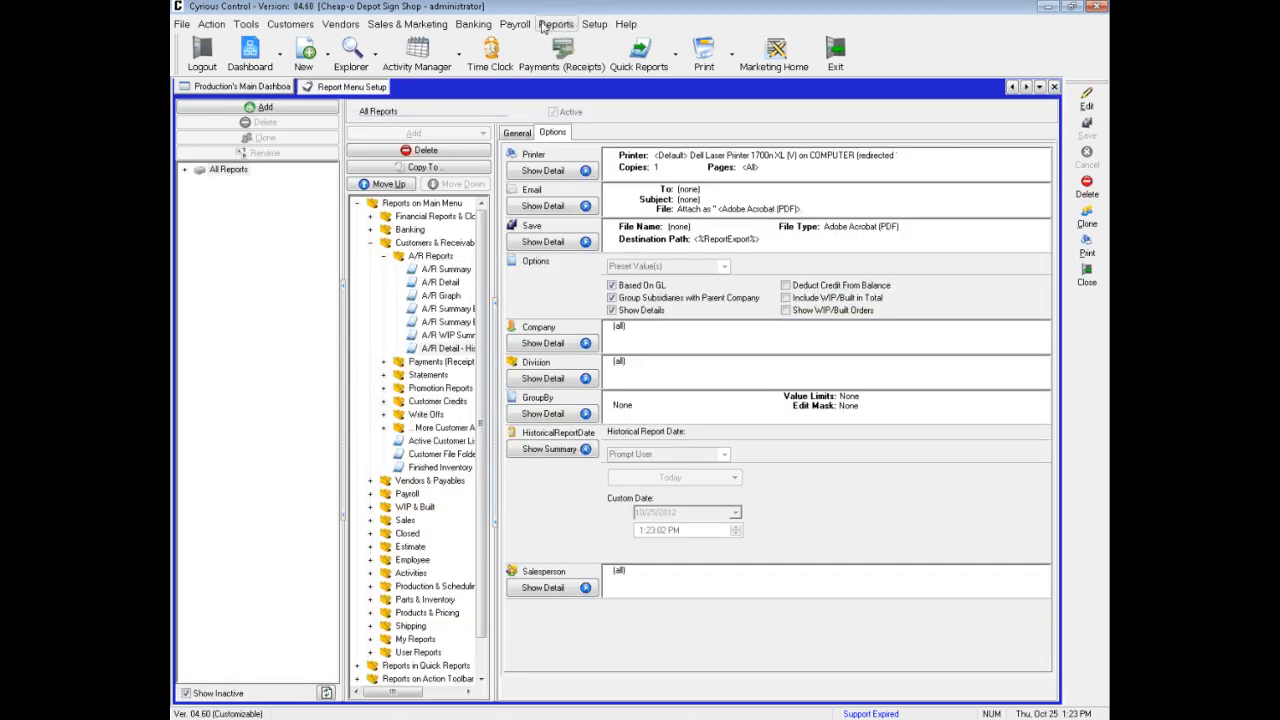
pyautogui.click(556, 25)
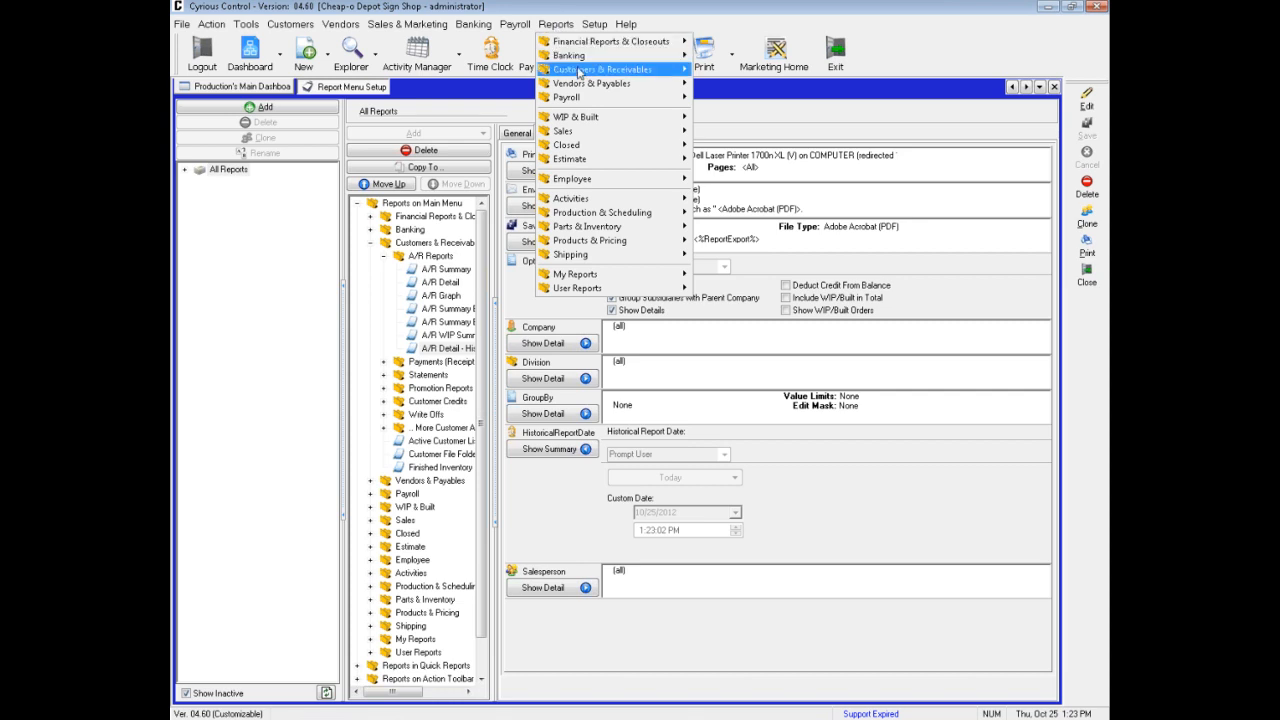
pyautogui.moveTo(580, 70)
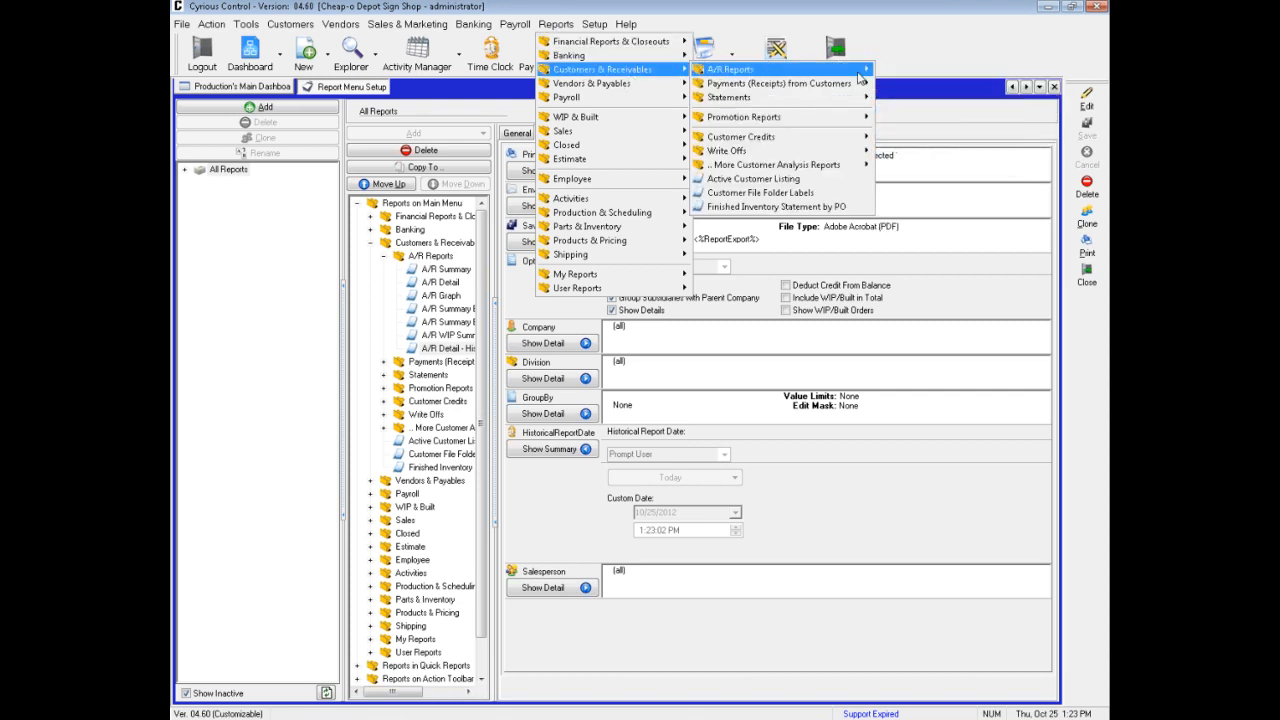
pyautogui.moveTo(860, 76)
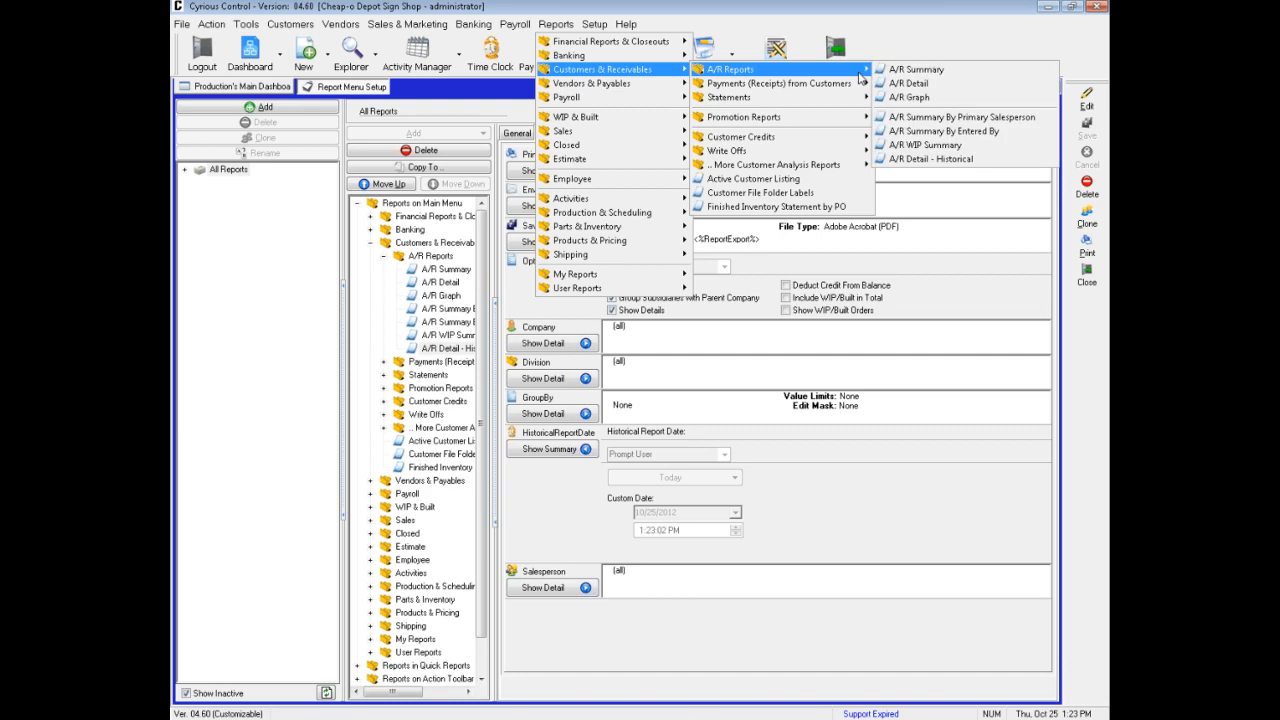
pyautogui.click(923, 160)
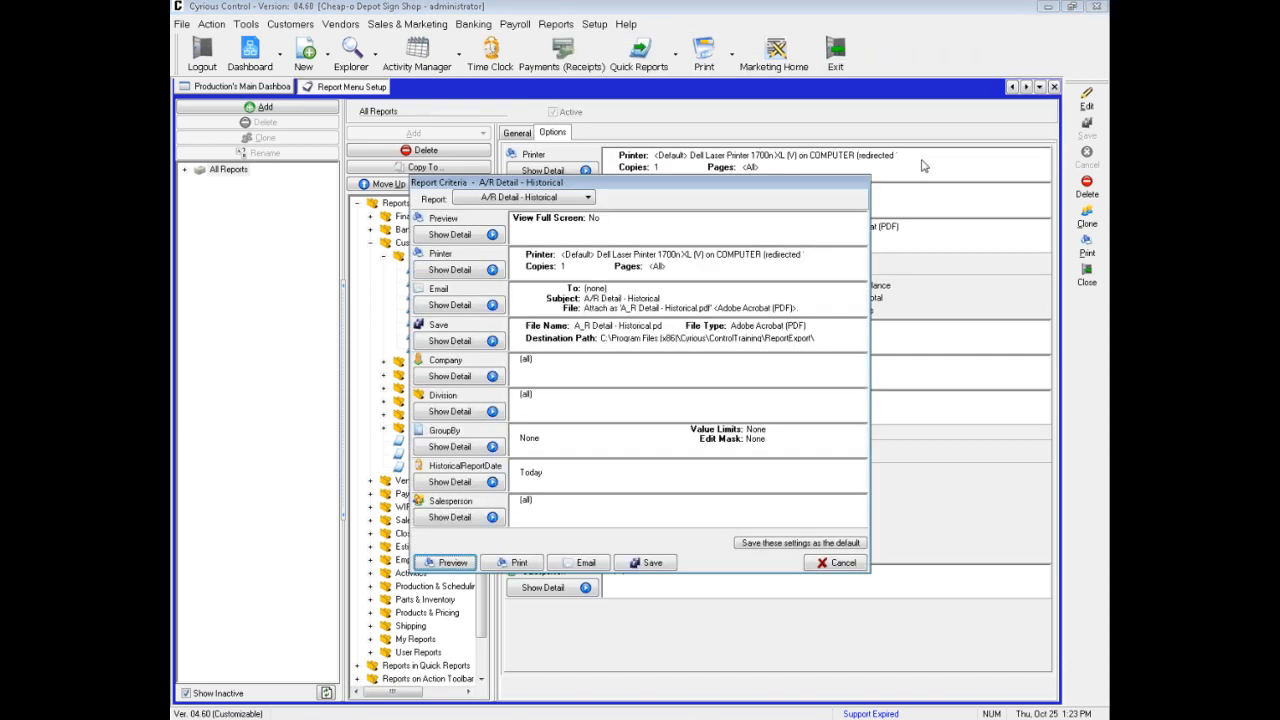
pyautogui.click(488, 482)
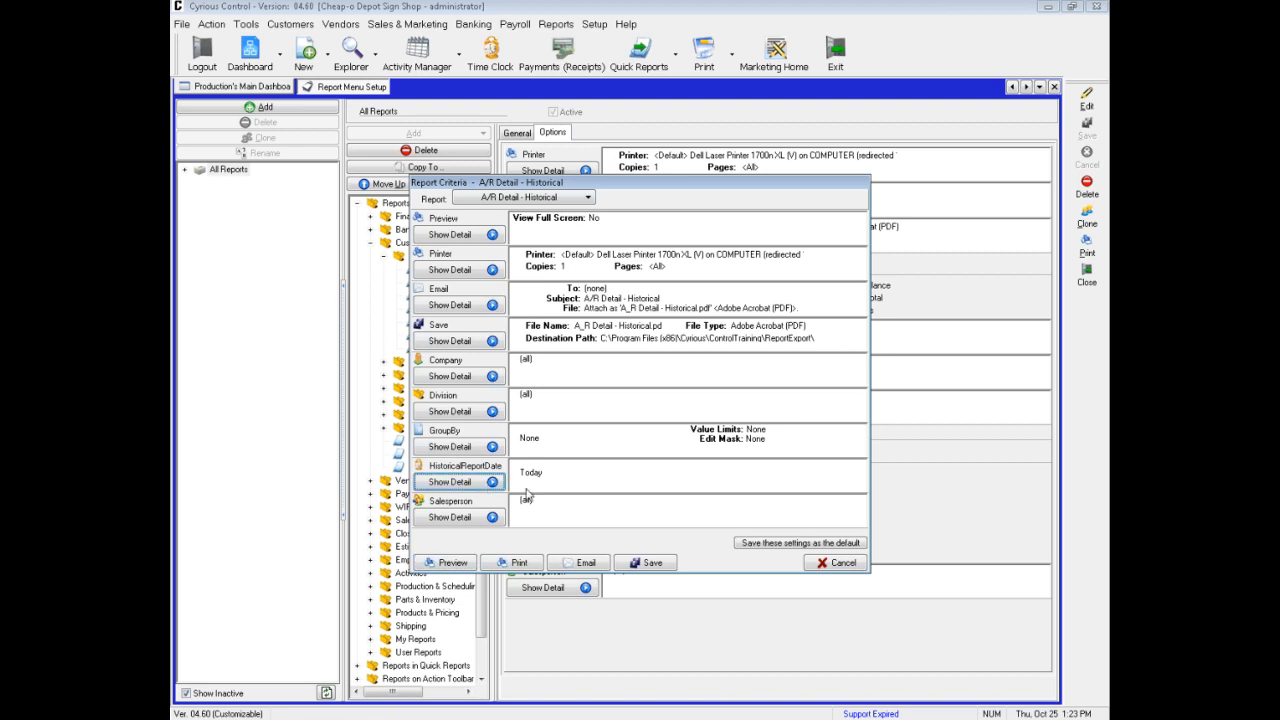
pyautogui.click(555, 492)
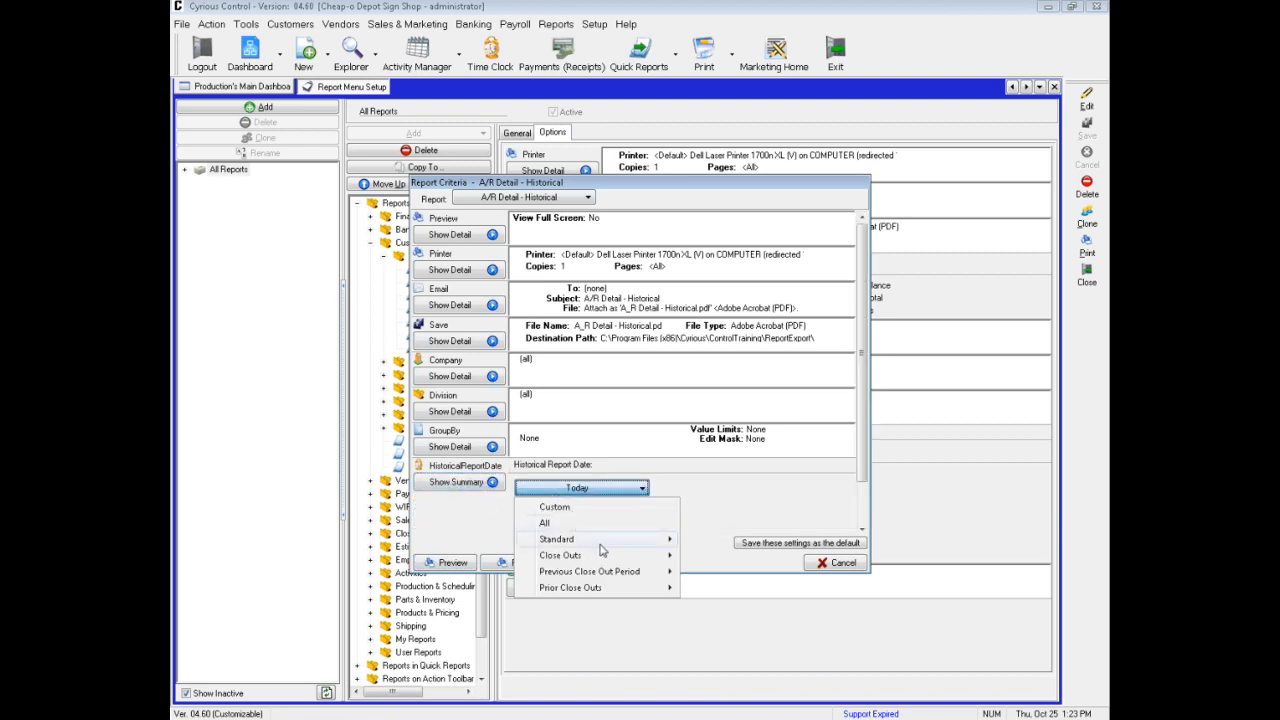
pyautogui.click(614, 508)
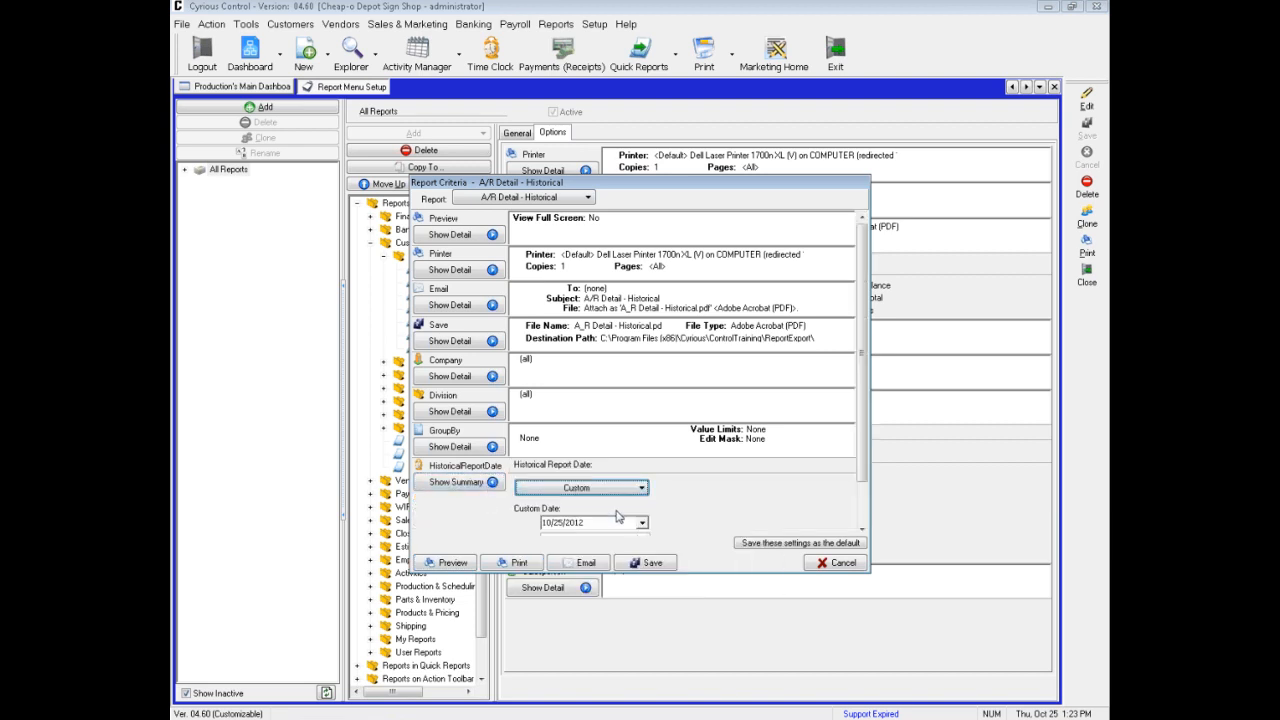
pyautogui.click(641, 523)
pyautogui.click(580, 563)
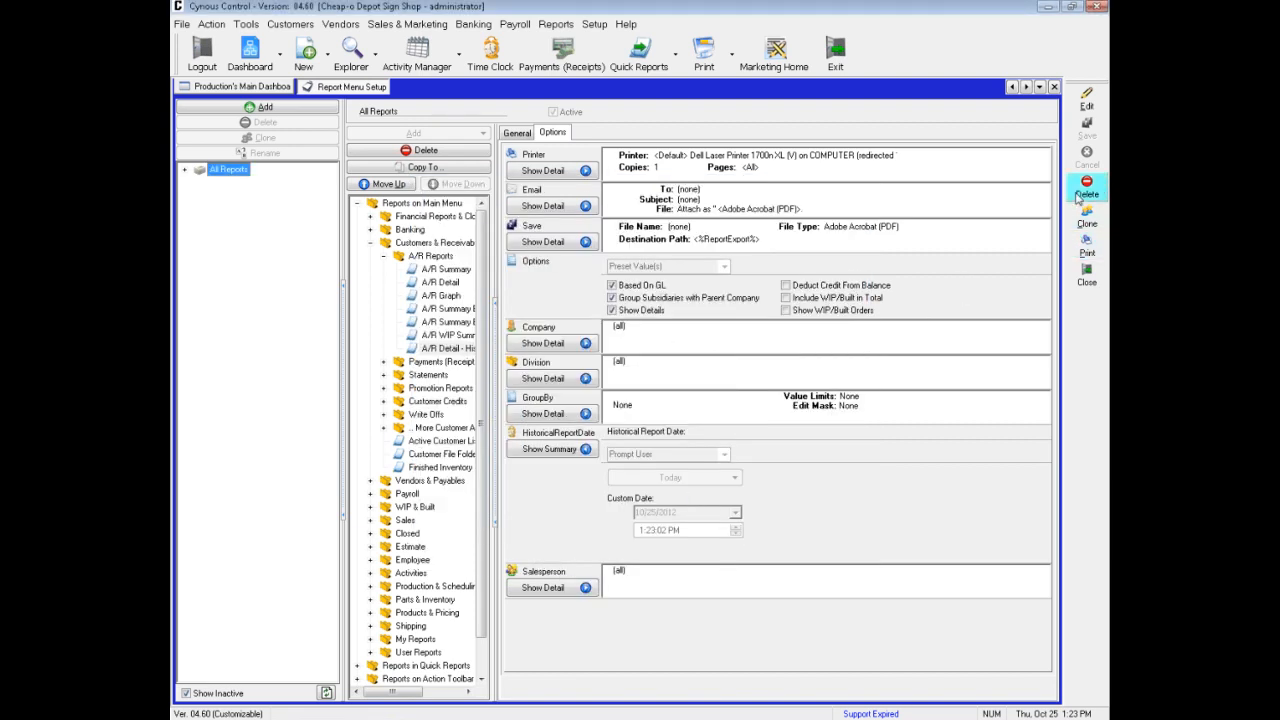
pyautogui.click(556, 24)
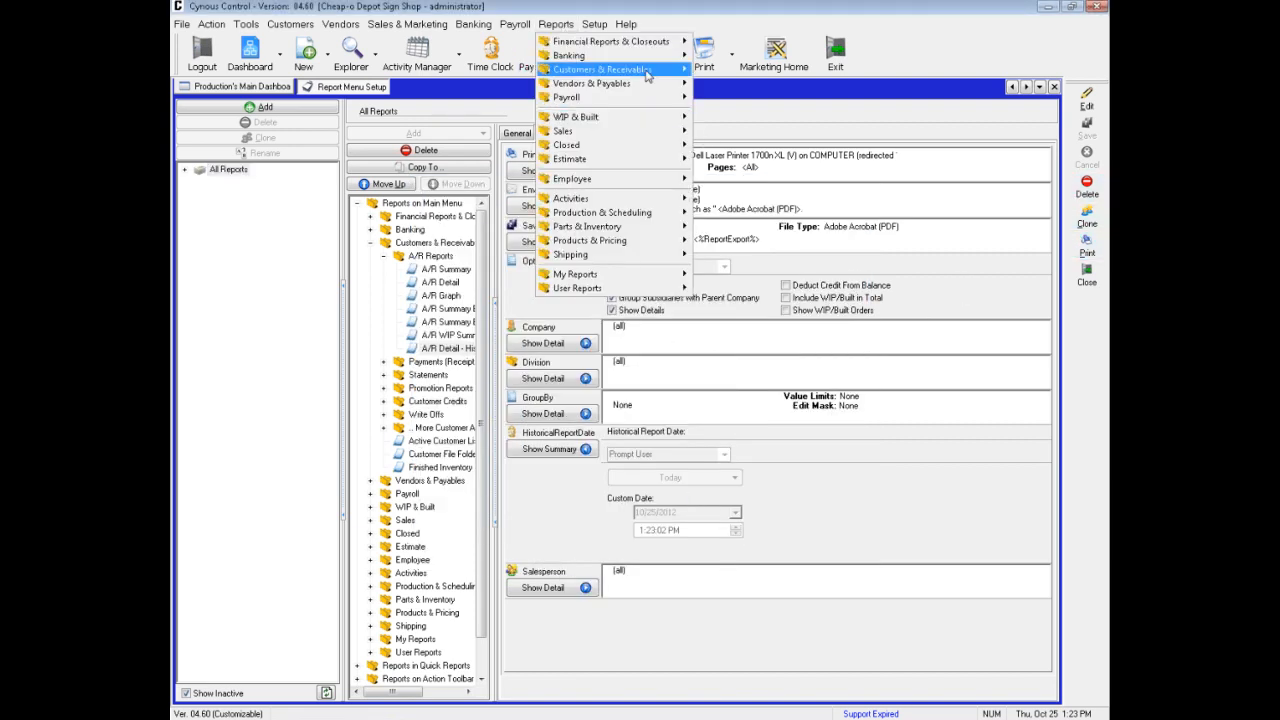
pyautogui.moveTo(647, 74)
pyautogui.moveTo(755, 78)
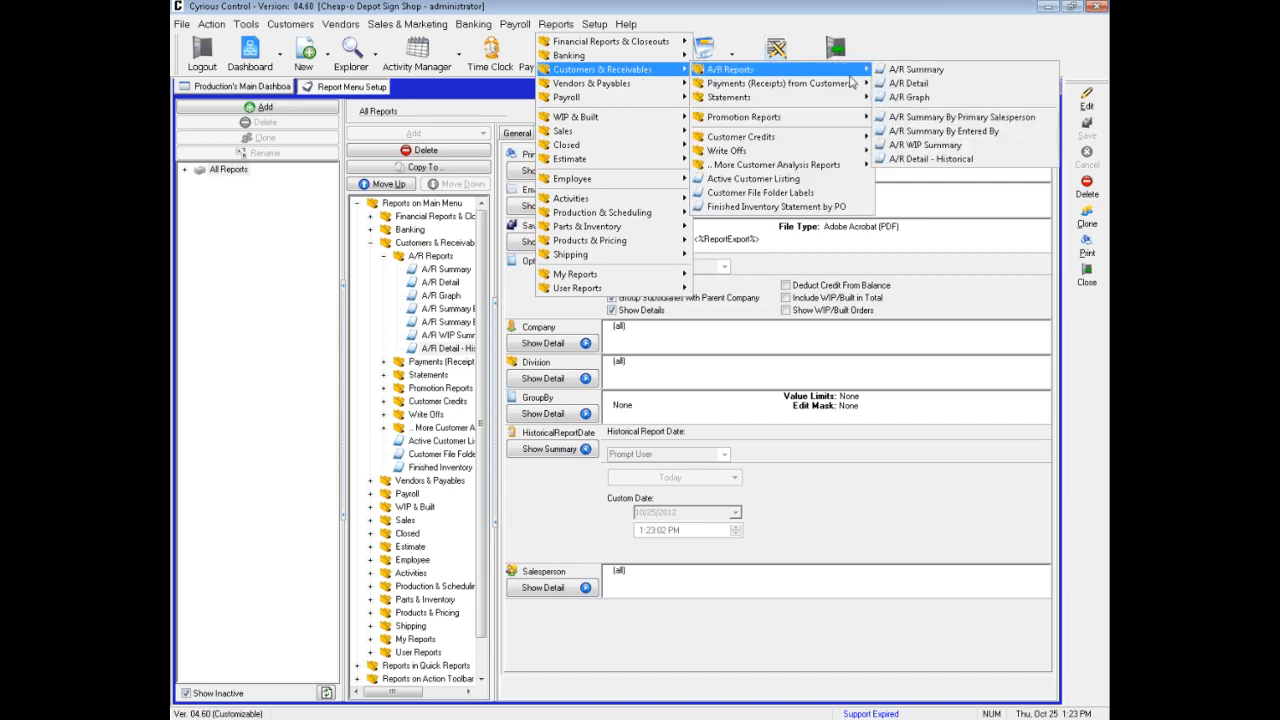
pyautogui.click(900, 83)
pyautogui.click(842, 562)
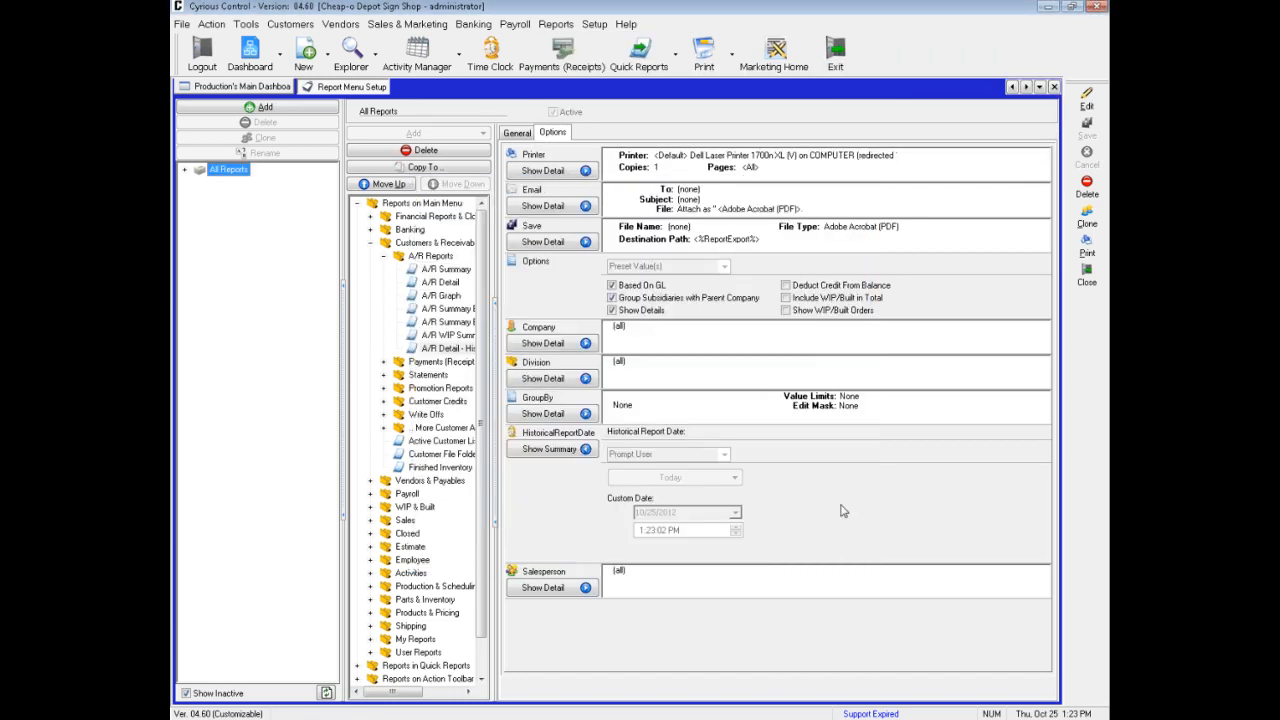
# Preview A/R Detail - Historical from the A/R Reports with a custom Historical Report Date of 10/1/2012
pyautogui.click(556, 24)
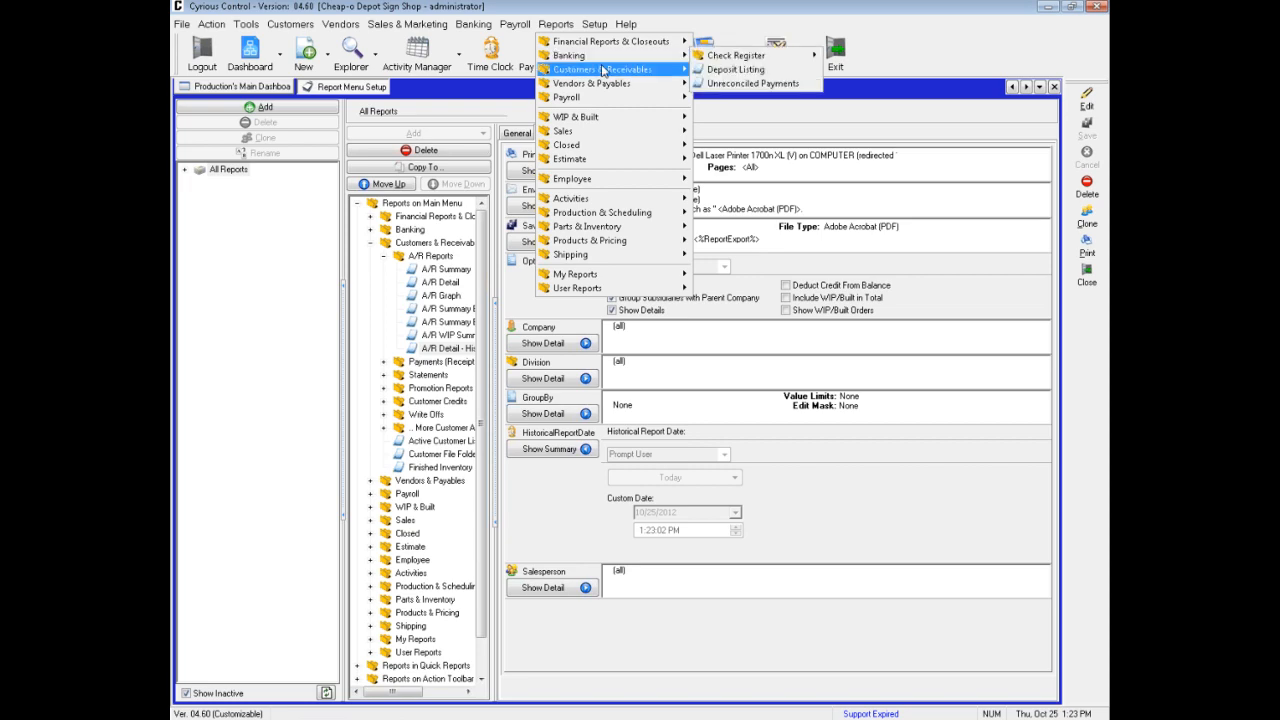
pyautogui.moveTo(765, 78)
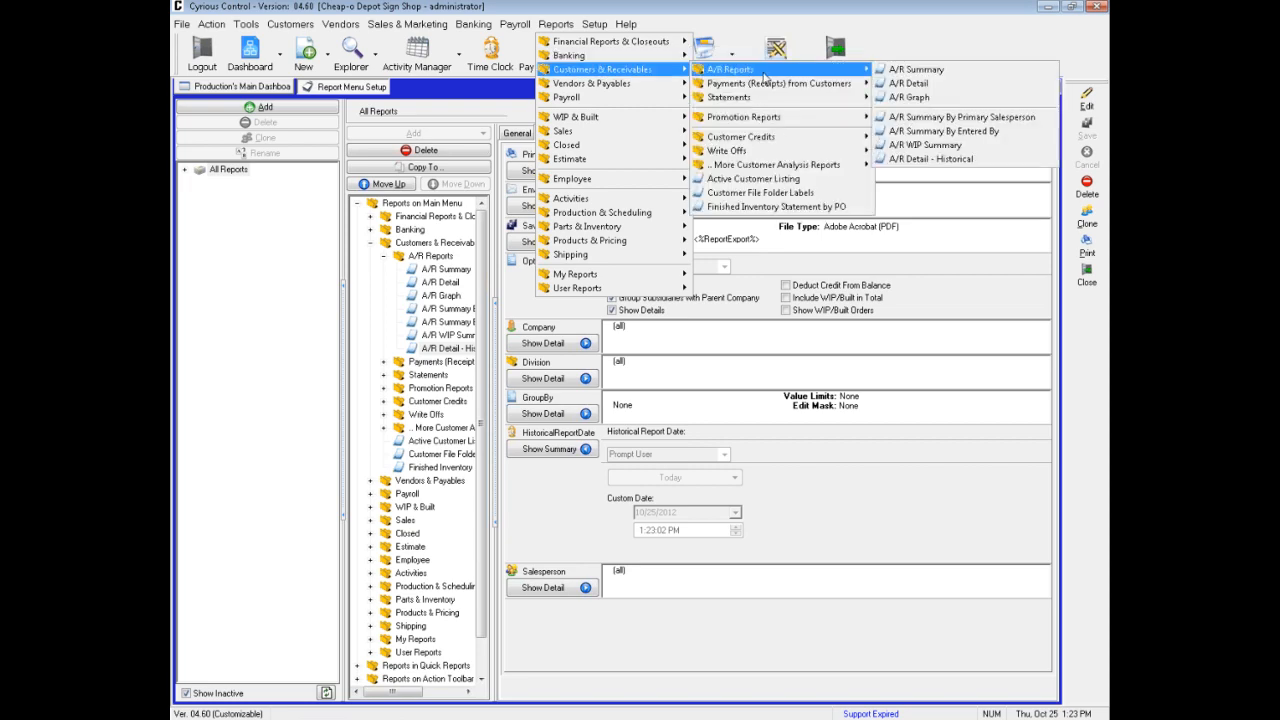
pyautogui.click(938, 159)
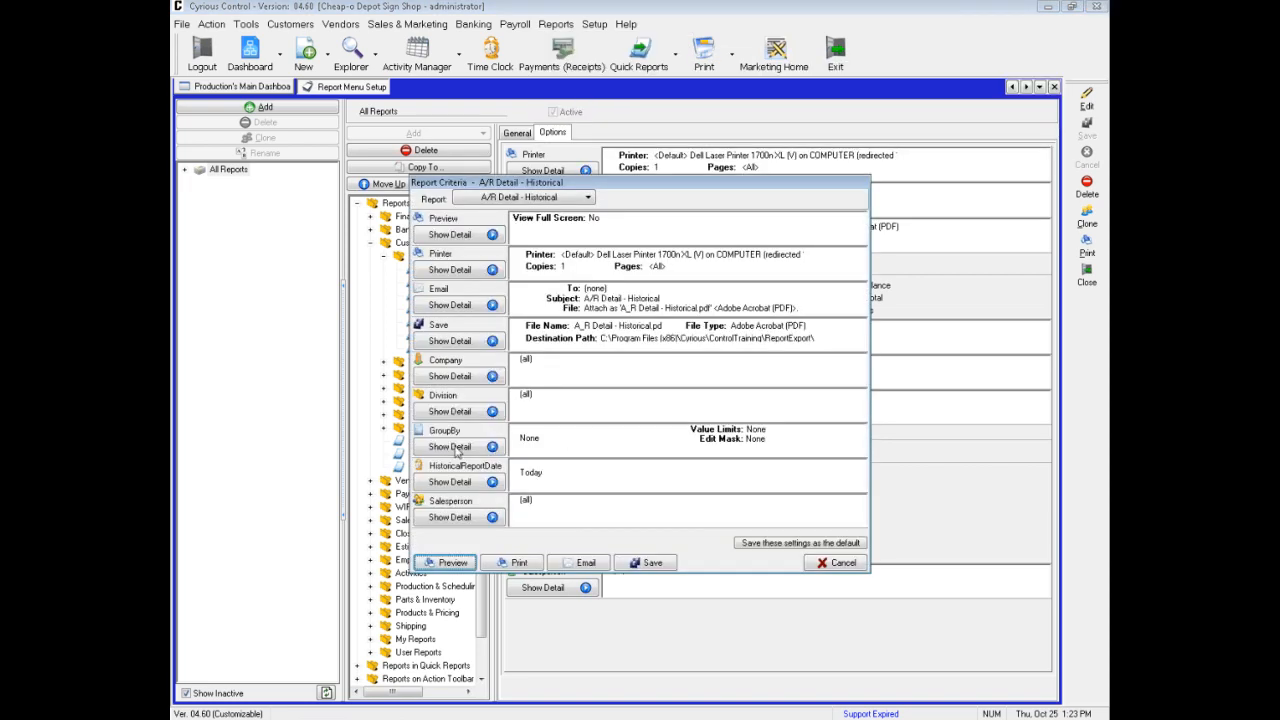
pyautogui.click(455, 482)
pyautogui.click(557, 488)
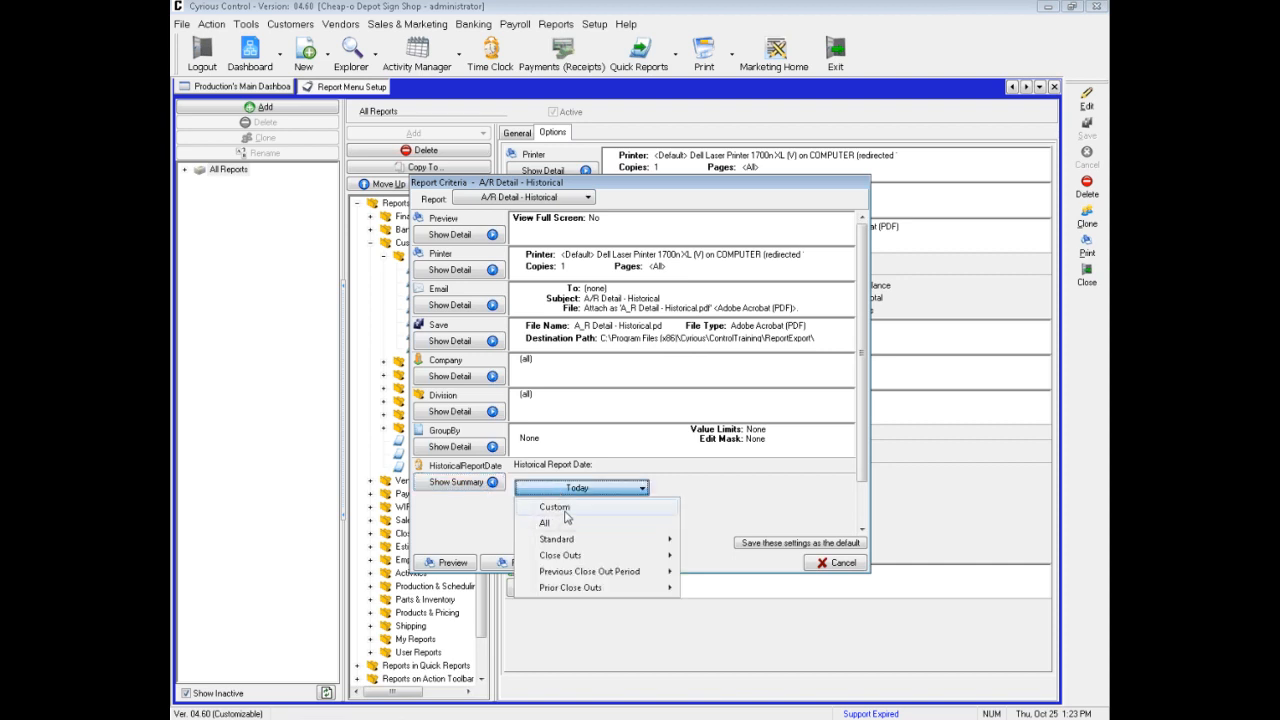
pyautogui.click(562, 507)
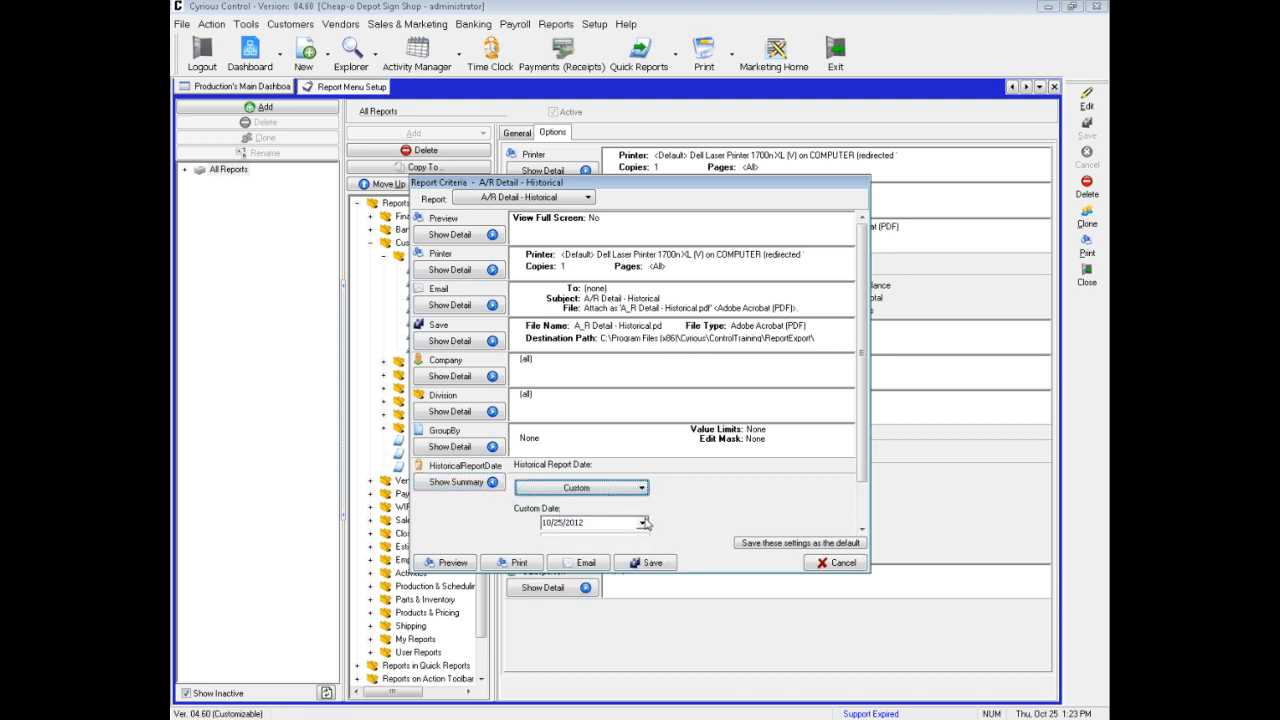
pyautogui.click(642, 522)
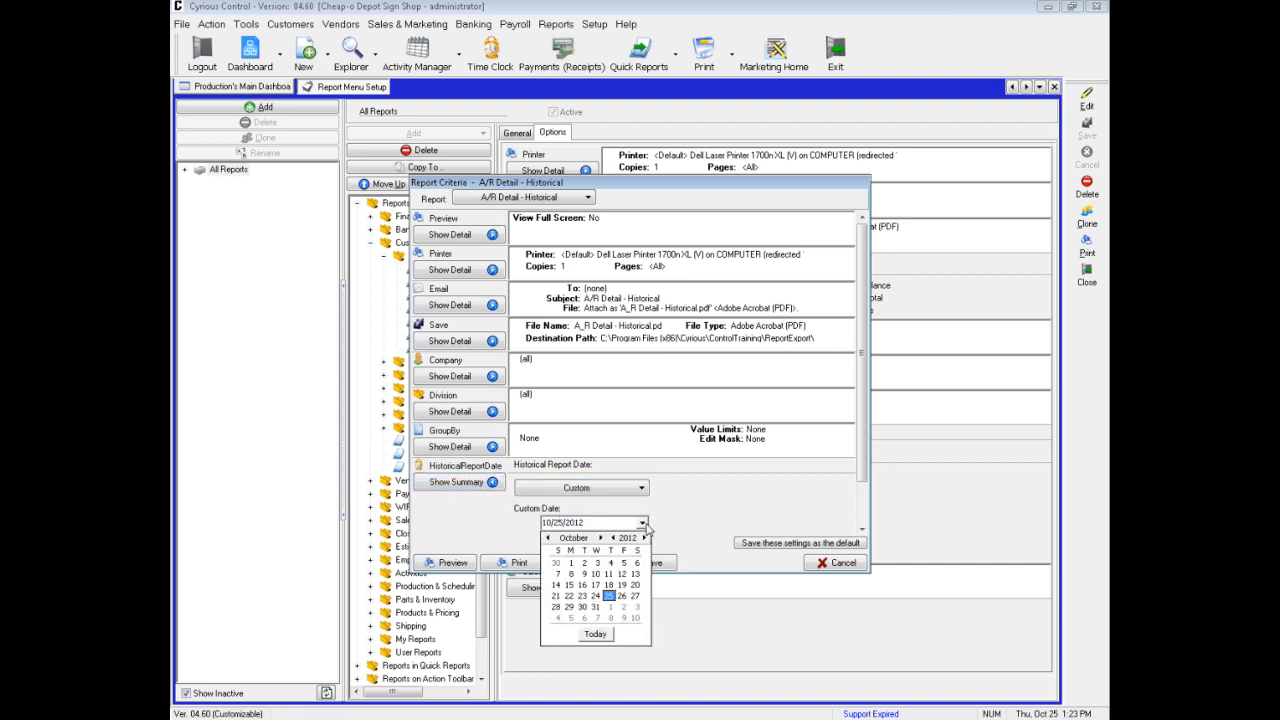
pyautogui.click(571, 563)
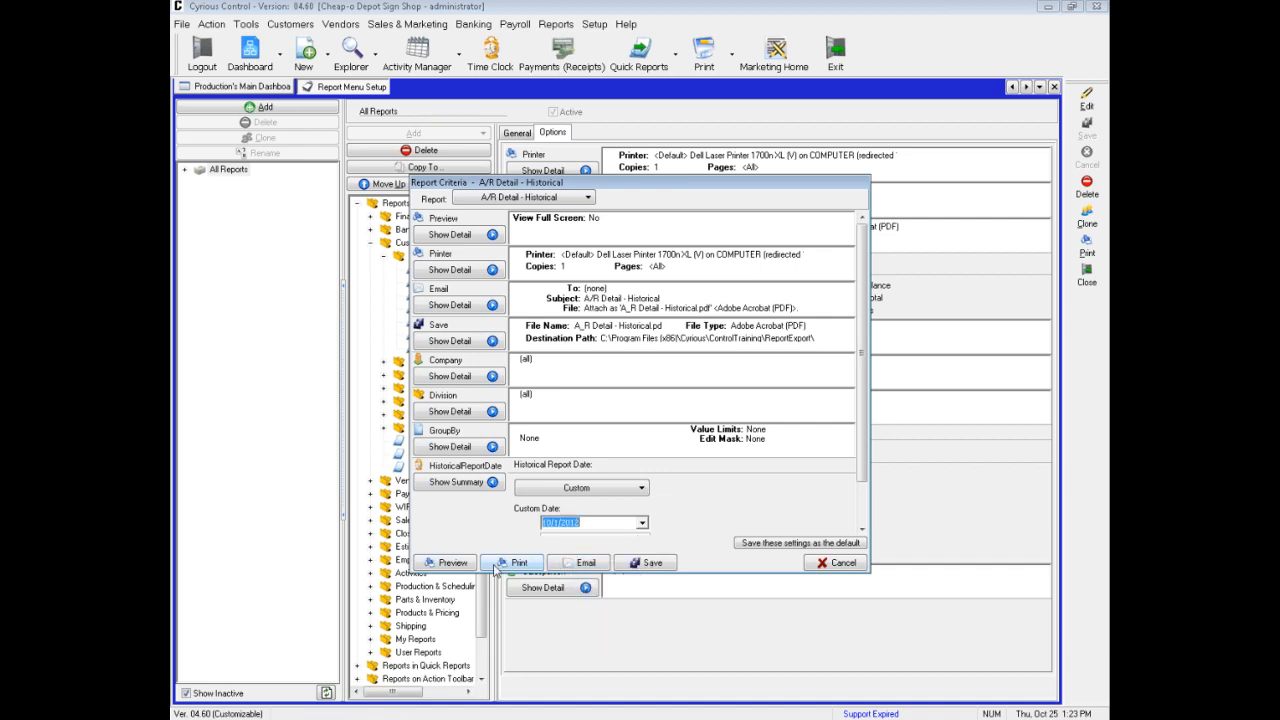
pyautogui.click(447, 566)
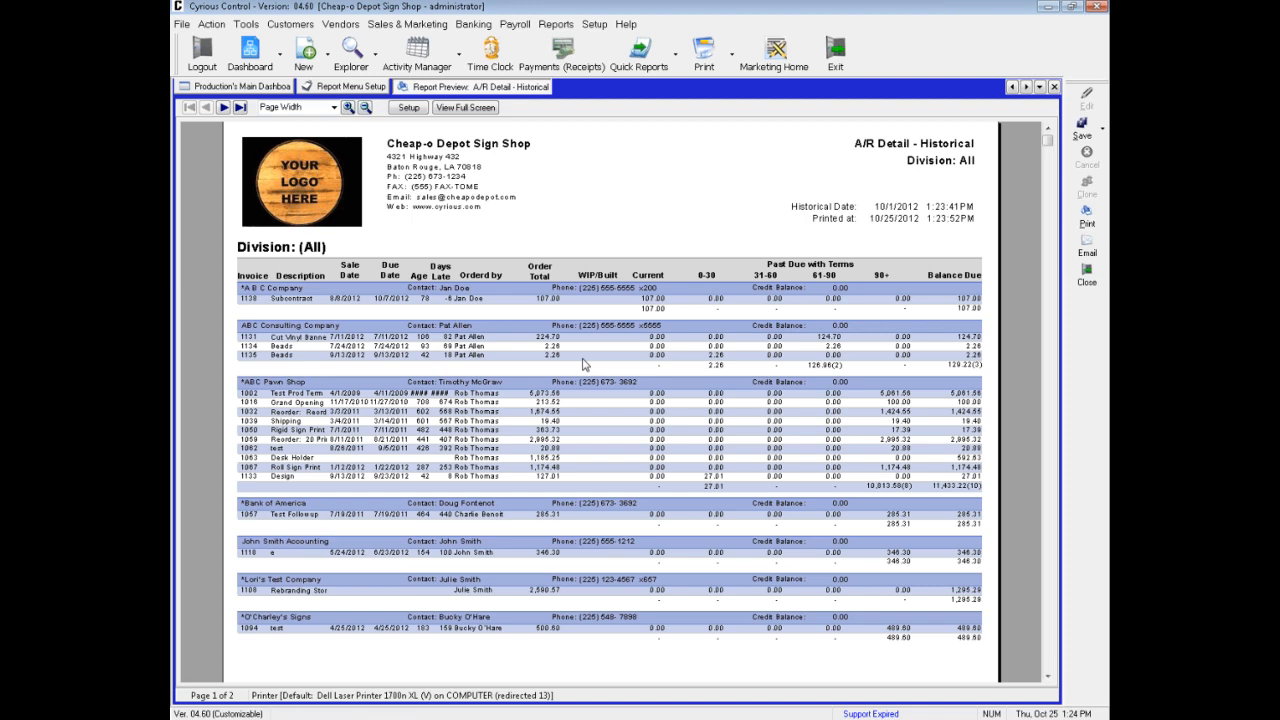
# Check the second page of the historical report, and close the preview and the Report Menu Setup
pyautogui.click(223, 108)
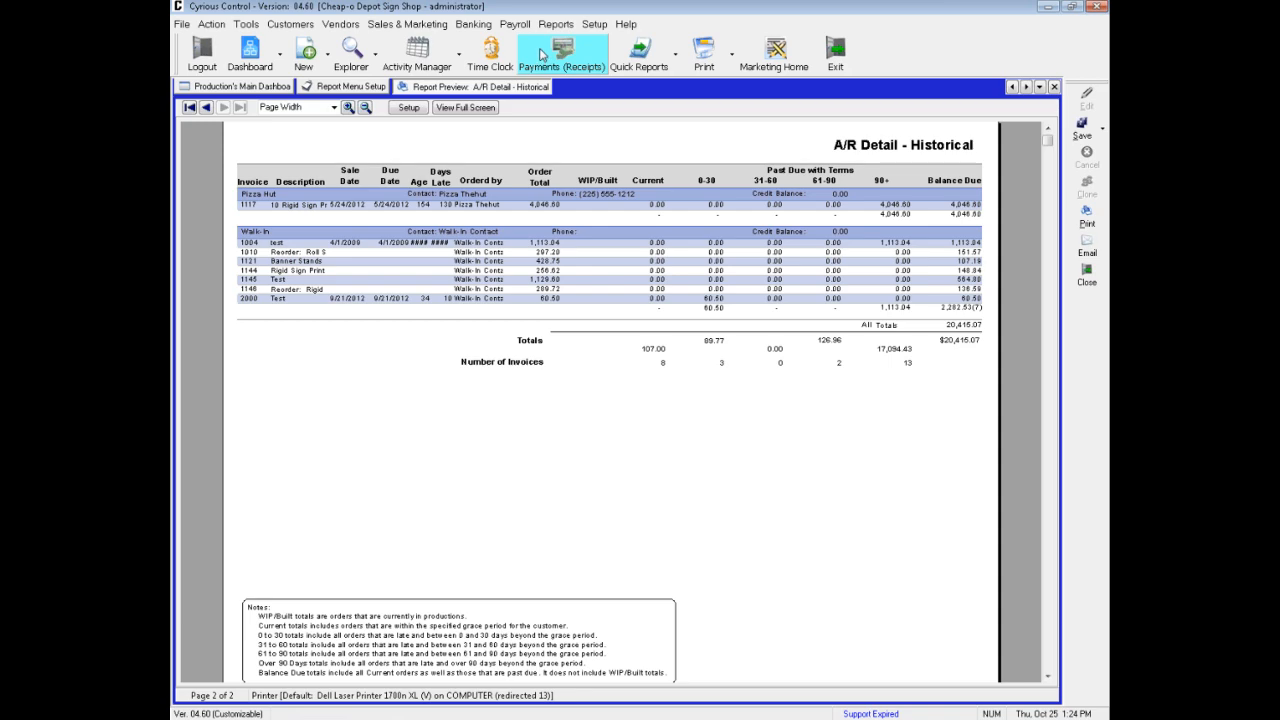
pyautogui.click(1054, 87)
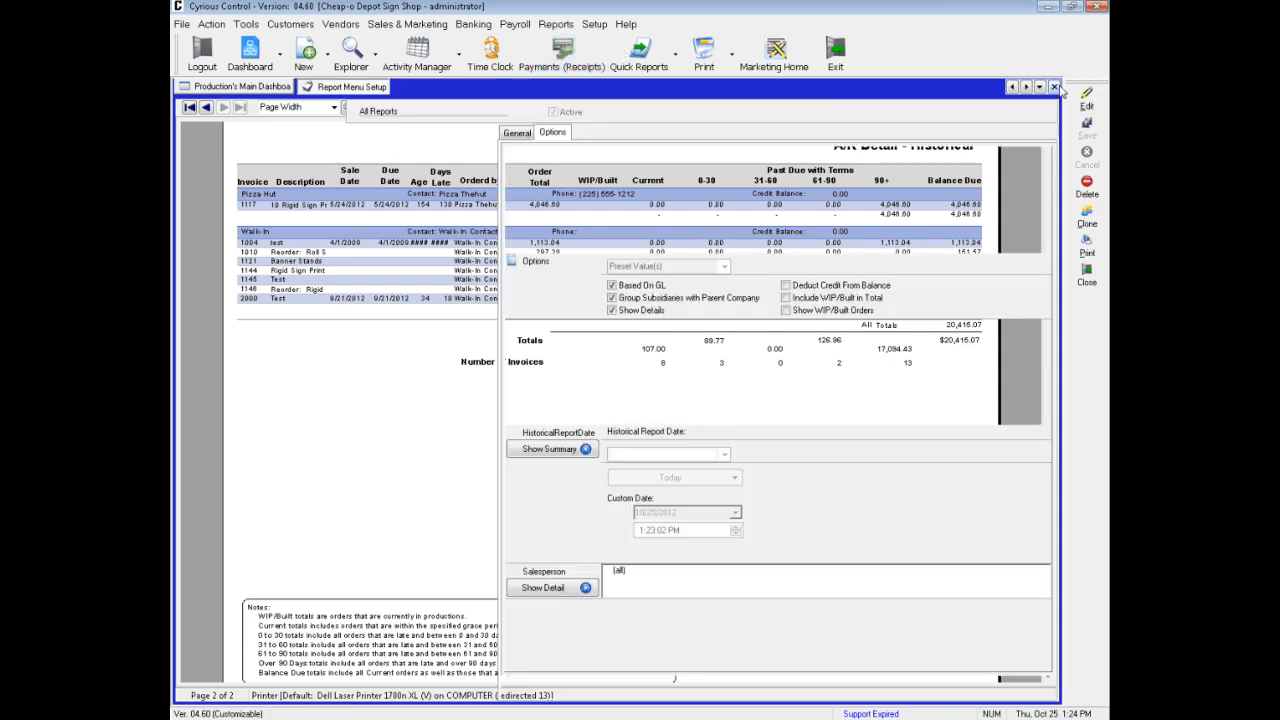
pyautogui.click(1054, 87)
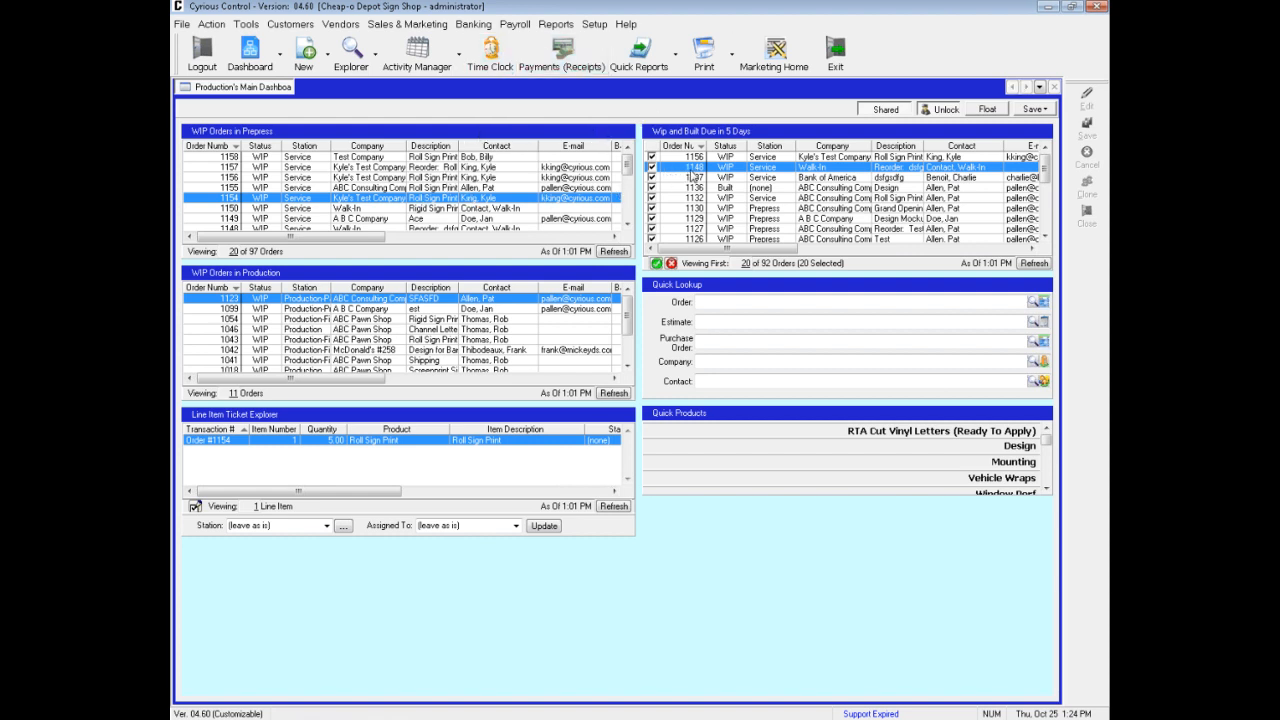
# Open the ABC Consulting Company order from WIP Orders in Prepress, review its Standard Invoice report criteria, and dismiss them
pyautogui.click(540, 187)
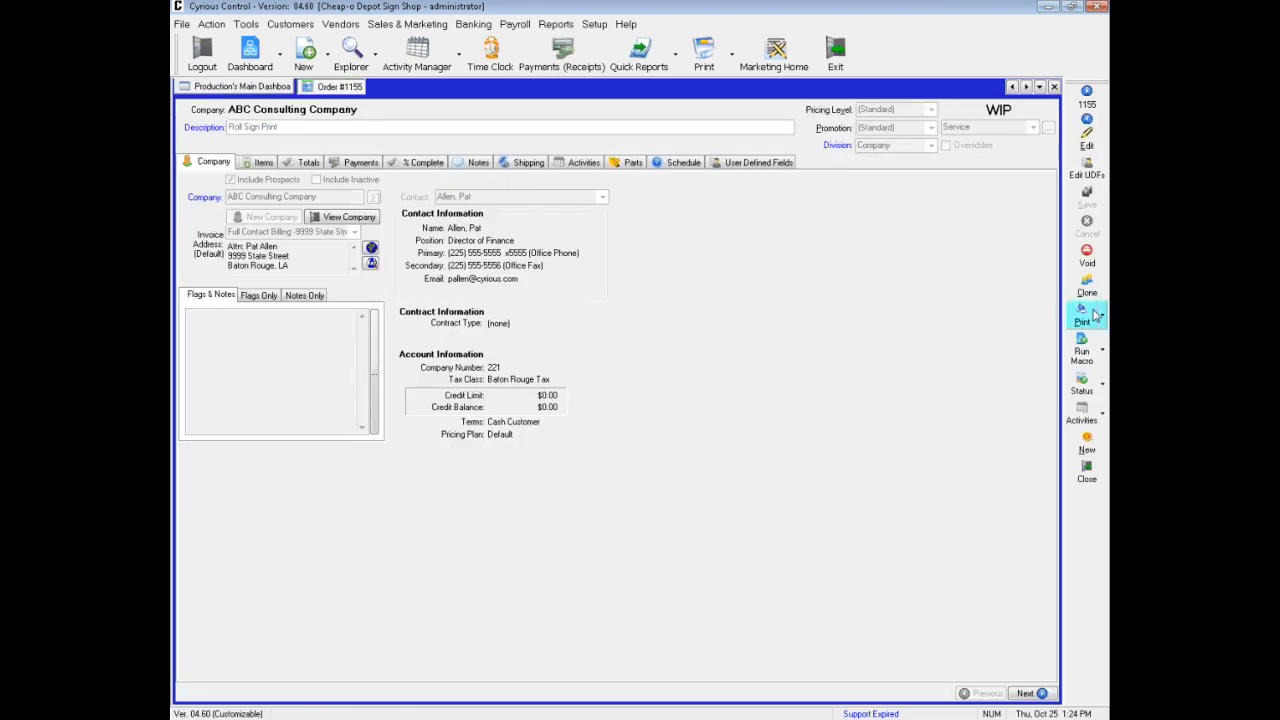
pyautogui.click(1104, 317)
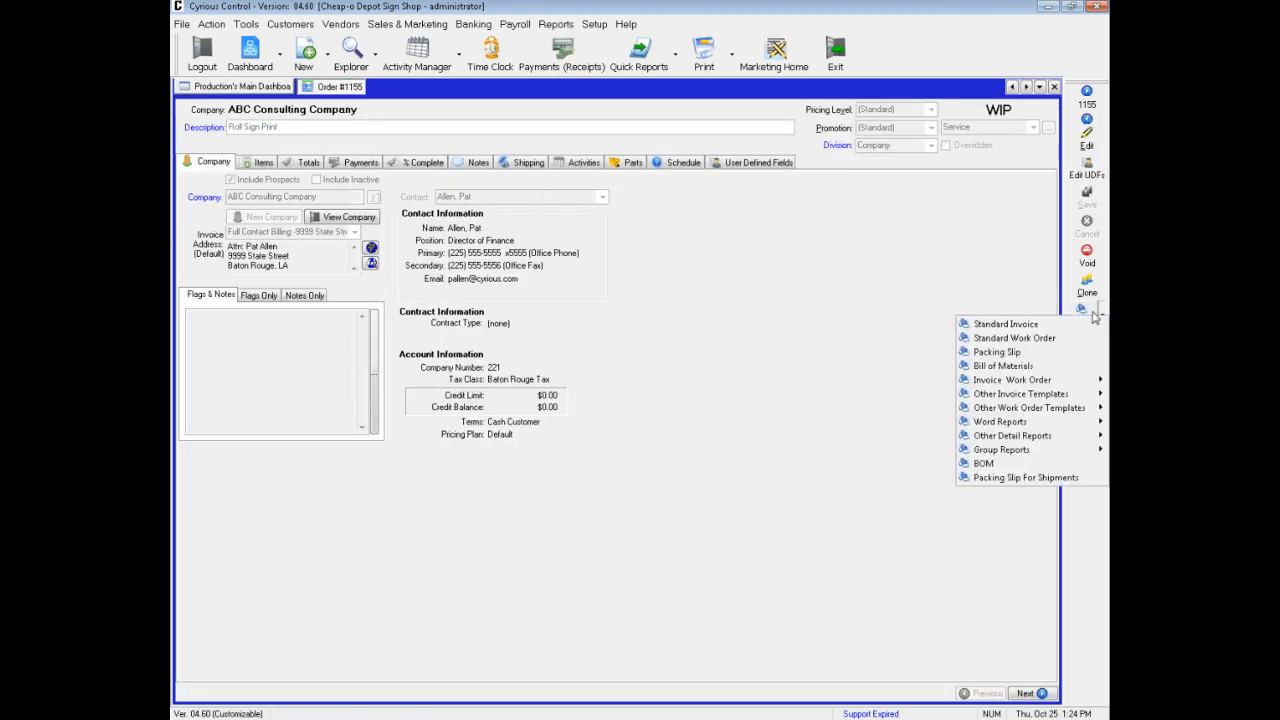
pyautogui.click(1000, 324)
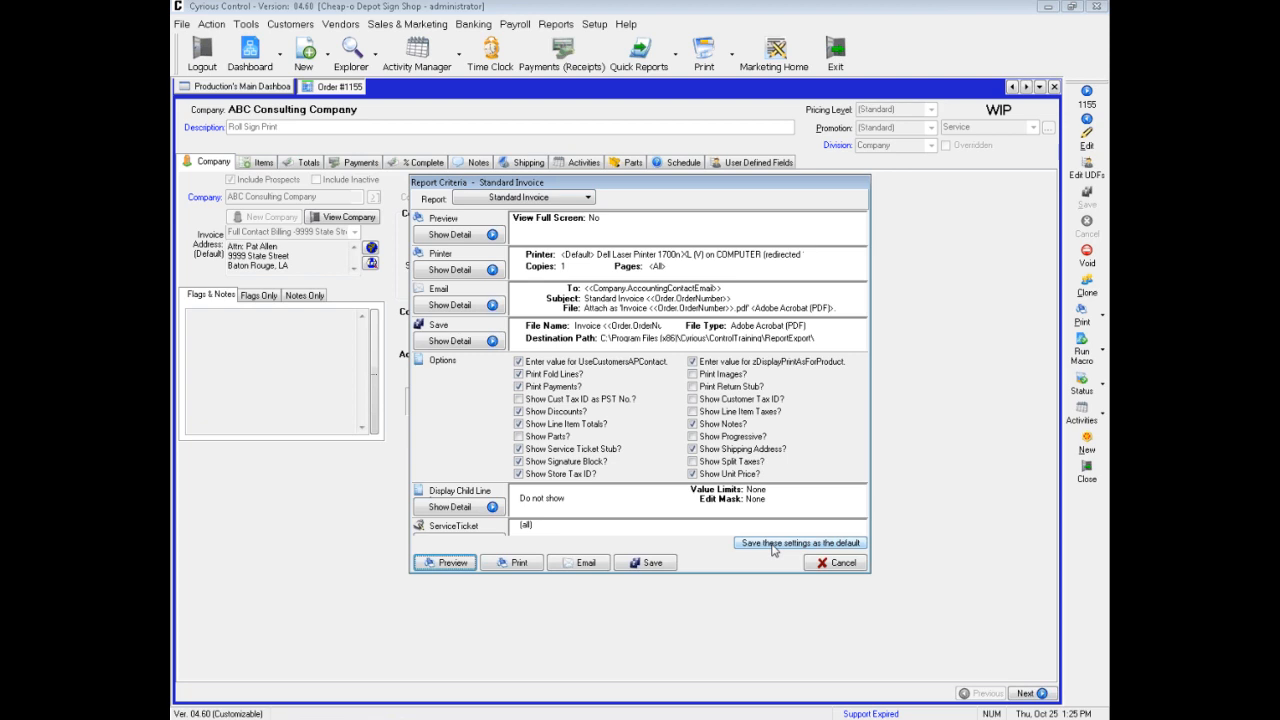
pyautogui.click(840, 563)
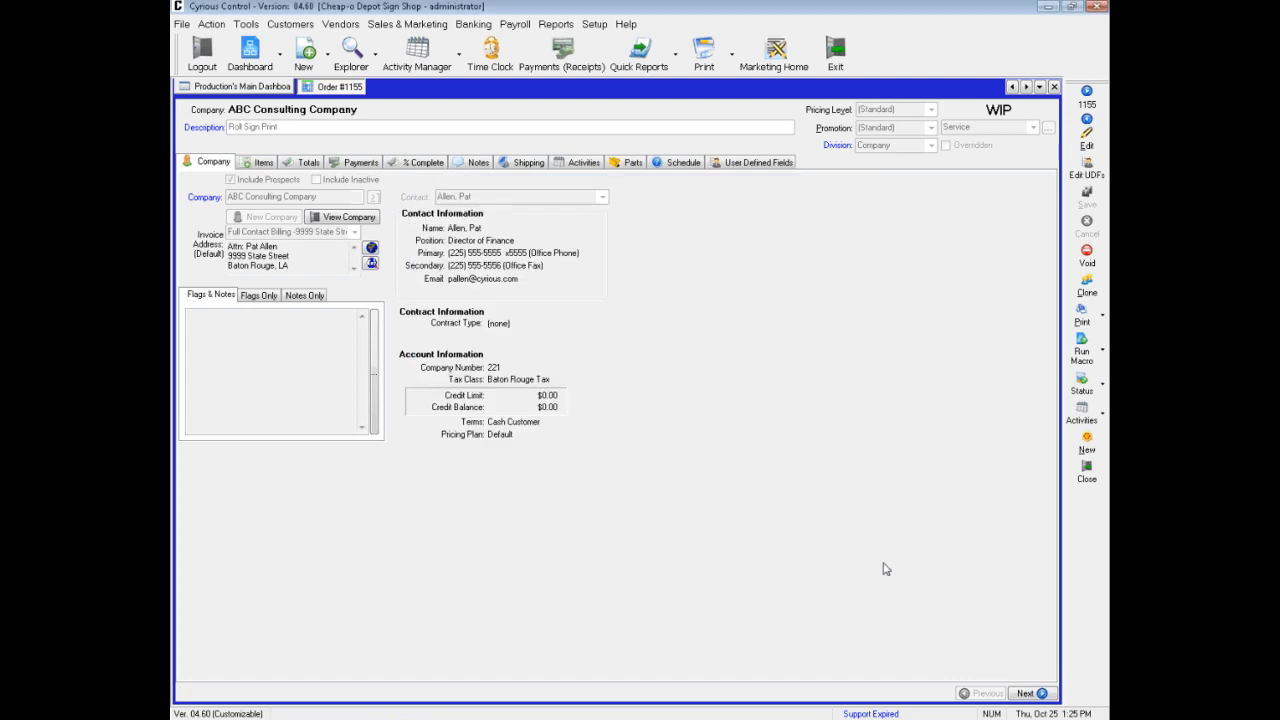
# Clone the Standard Invoice action toolbar report for Orders & Invoices in Reporting Setup and name the copy Standard Invoice - Detailed
pyautogui.click(596, 24)
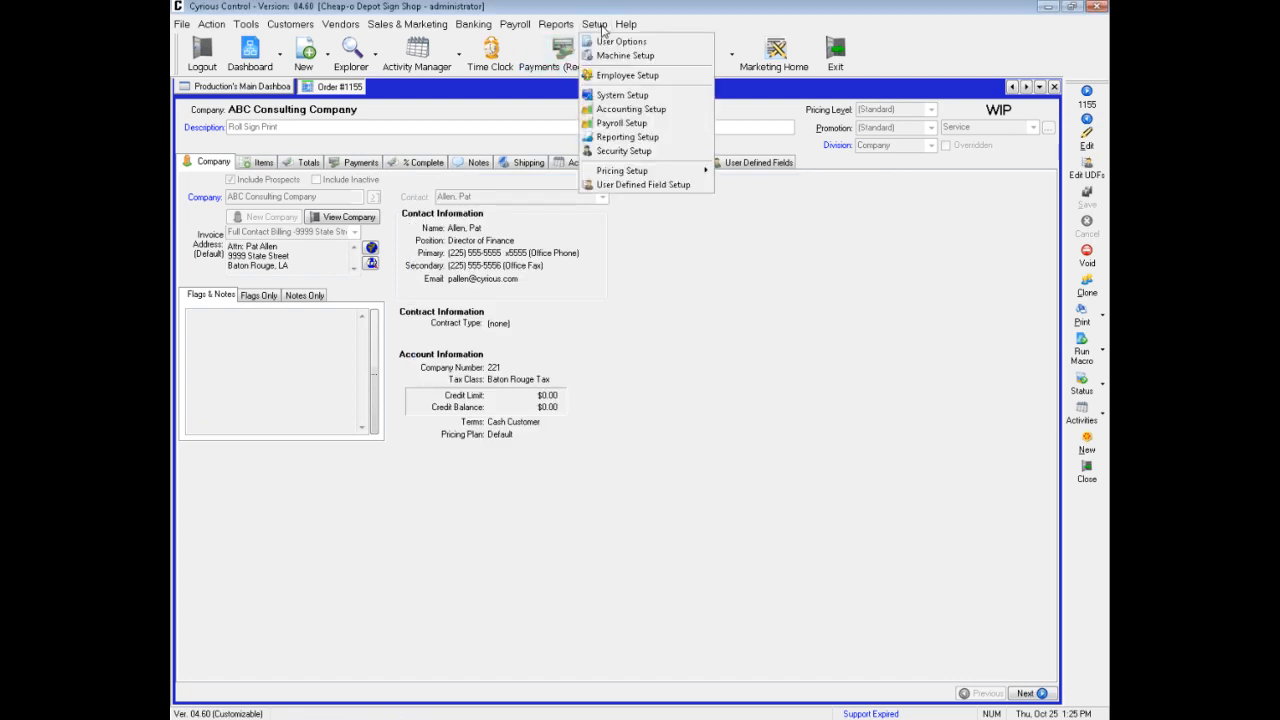
pyautogui.click(627, 137)
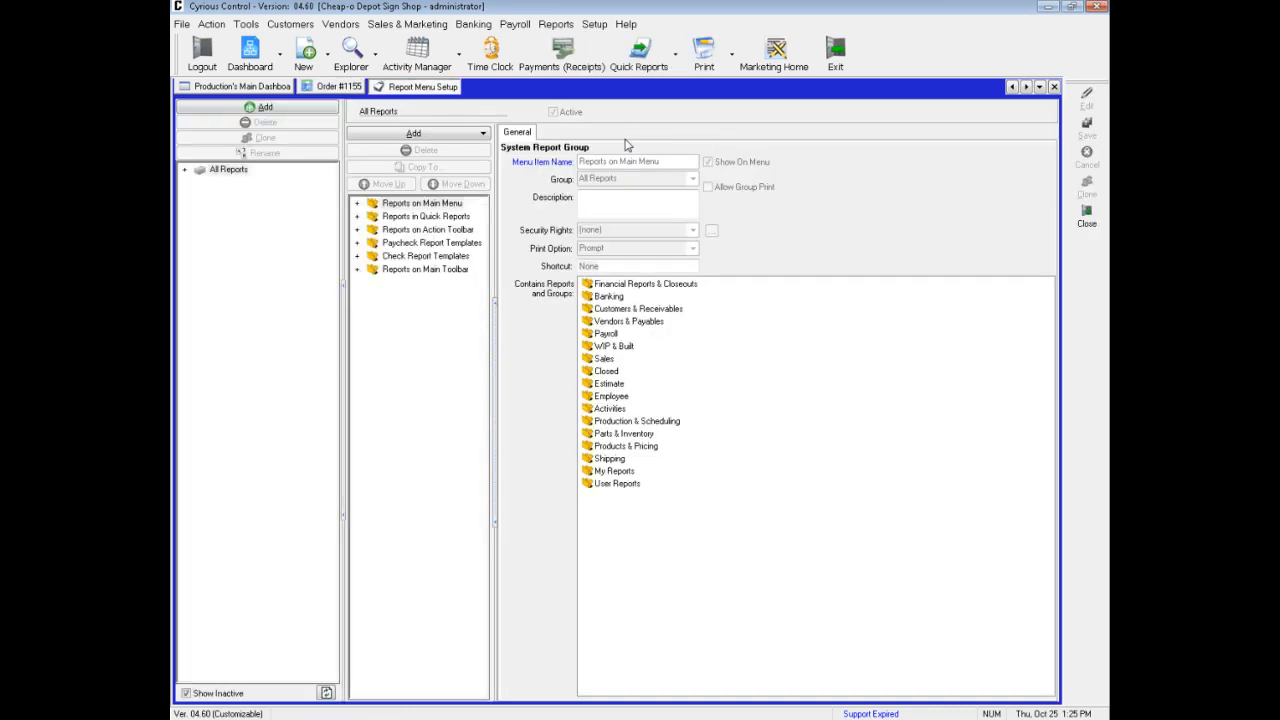
pyautogui.click(357, 230)
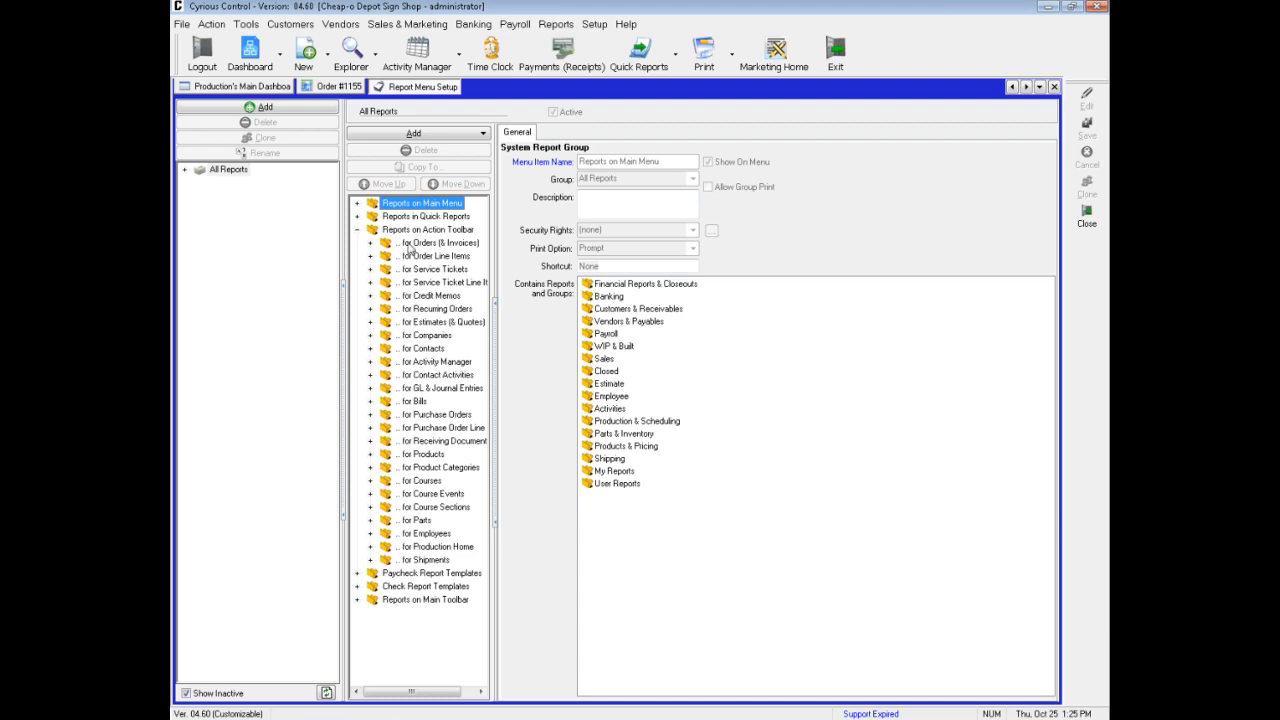
pyautogui.click(371, 243)
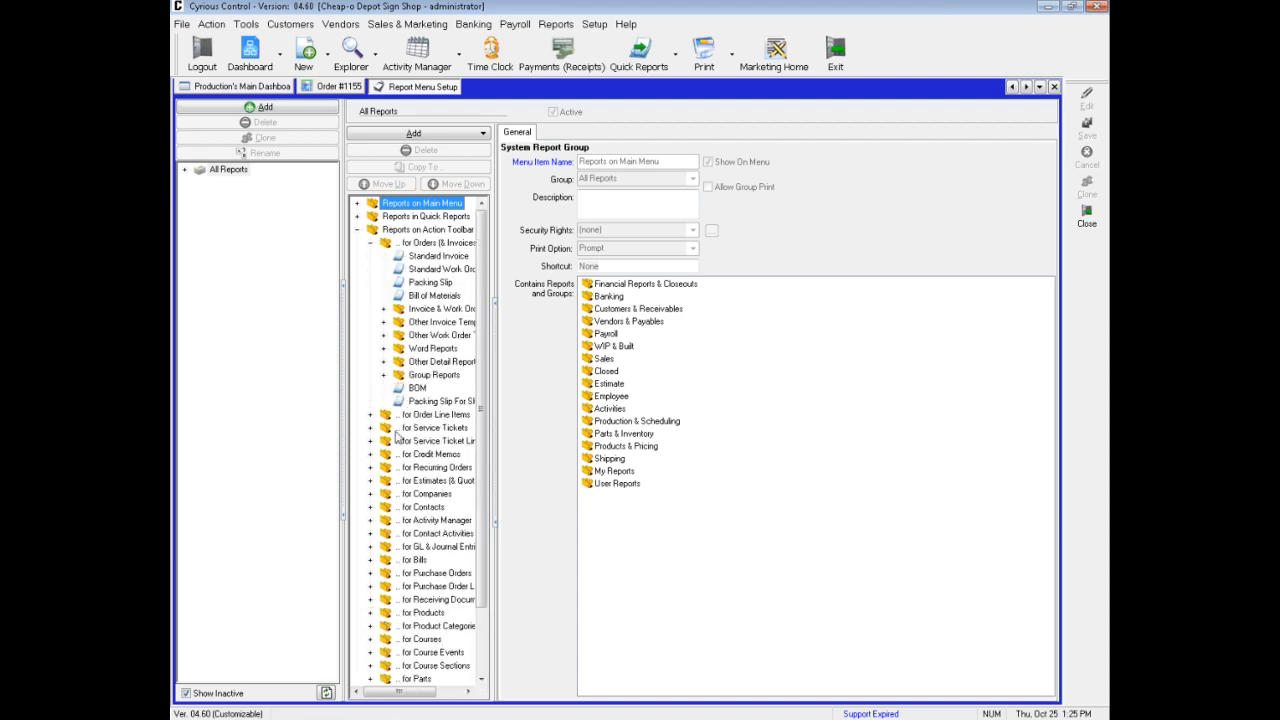
pyautogui.click(435, 257)
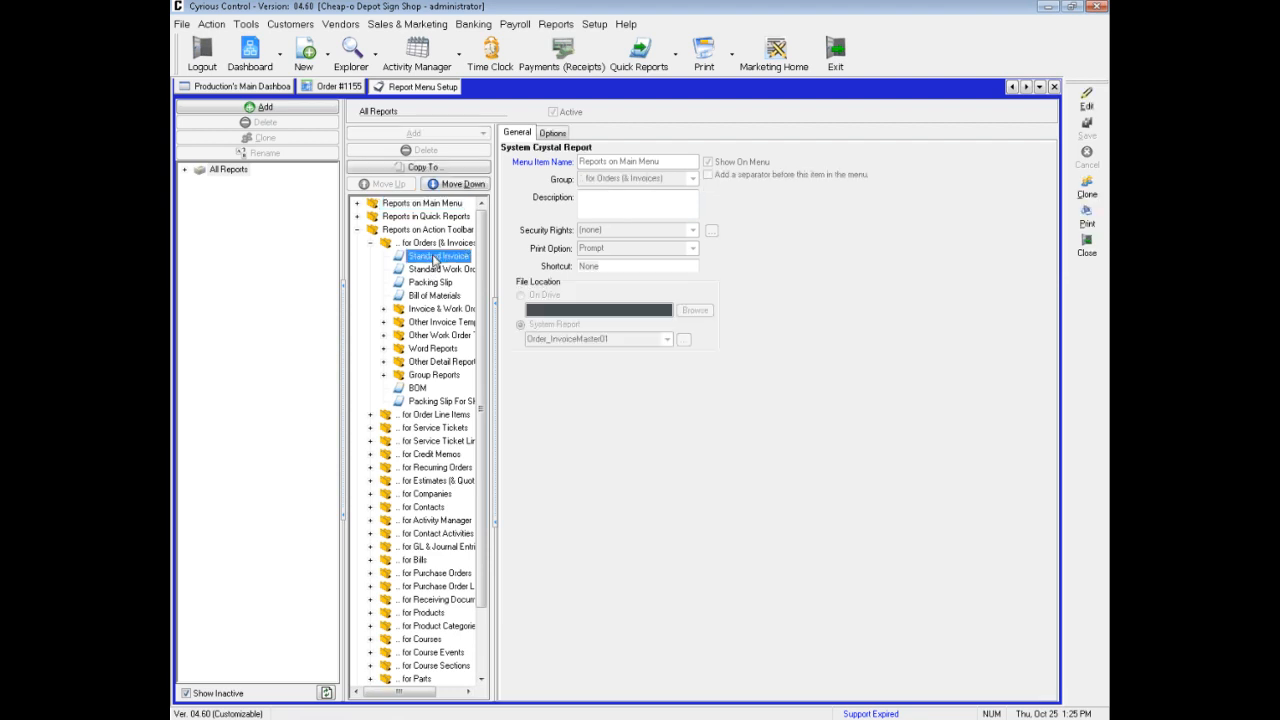
pyautogui.click(1086, 193)
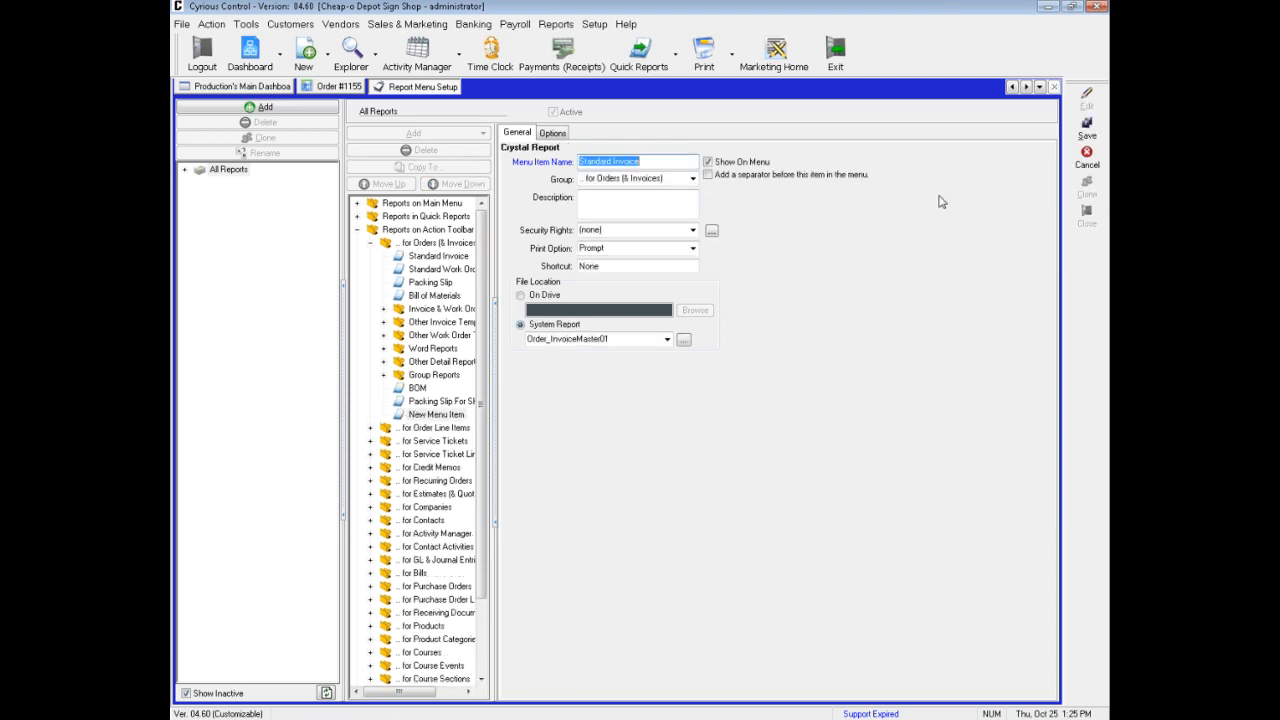
pyautogui.click(661, 164)
pyautogui.write('- Detailed')
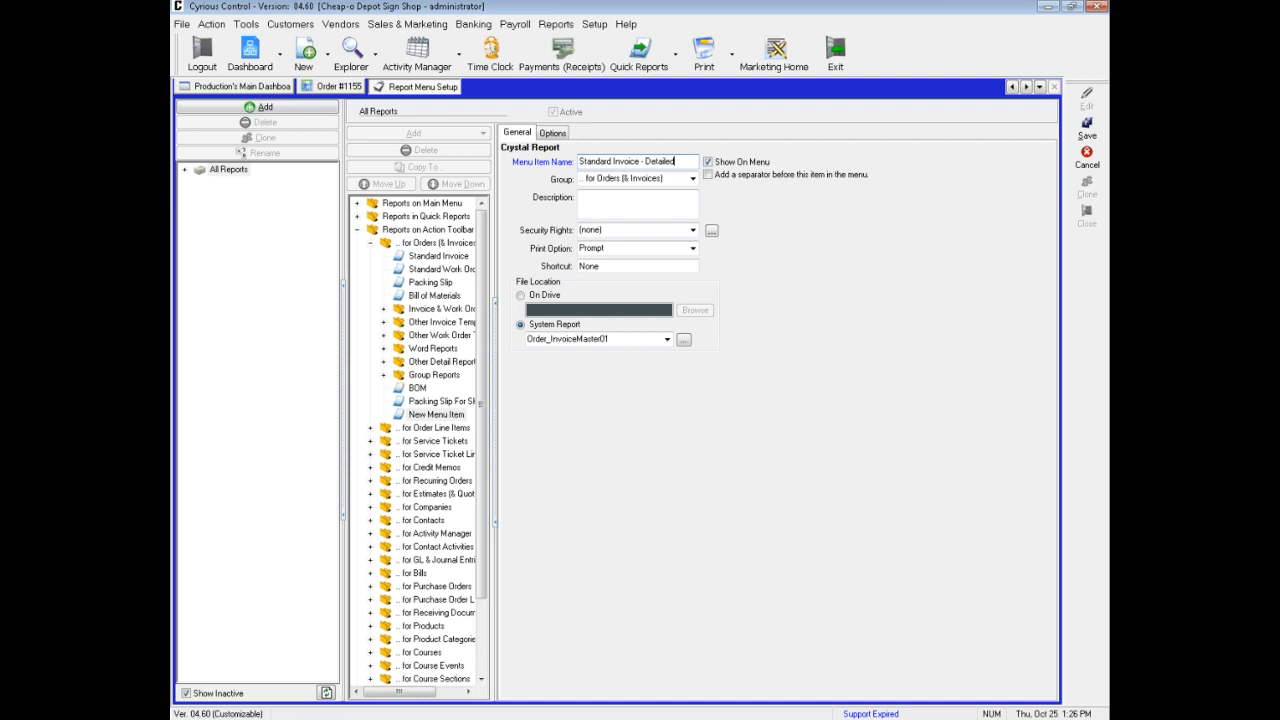
# Set Display Child Line to Show and display price, enable Print Return Stub, Show Line Item Taxes and Show Split Taxes, and save
pyautogui.click(551, 134)
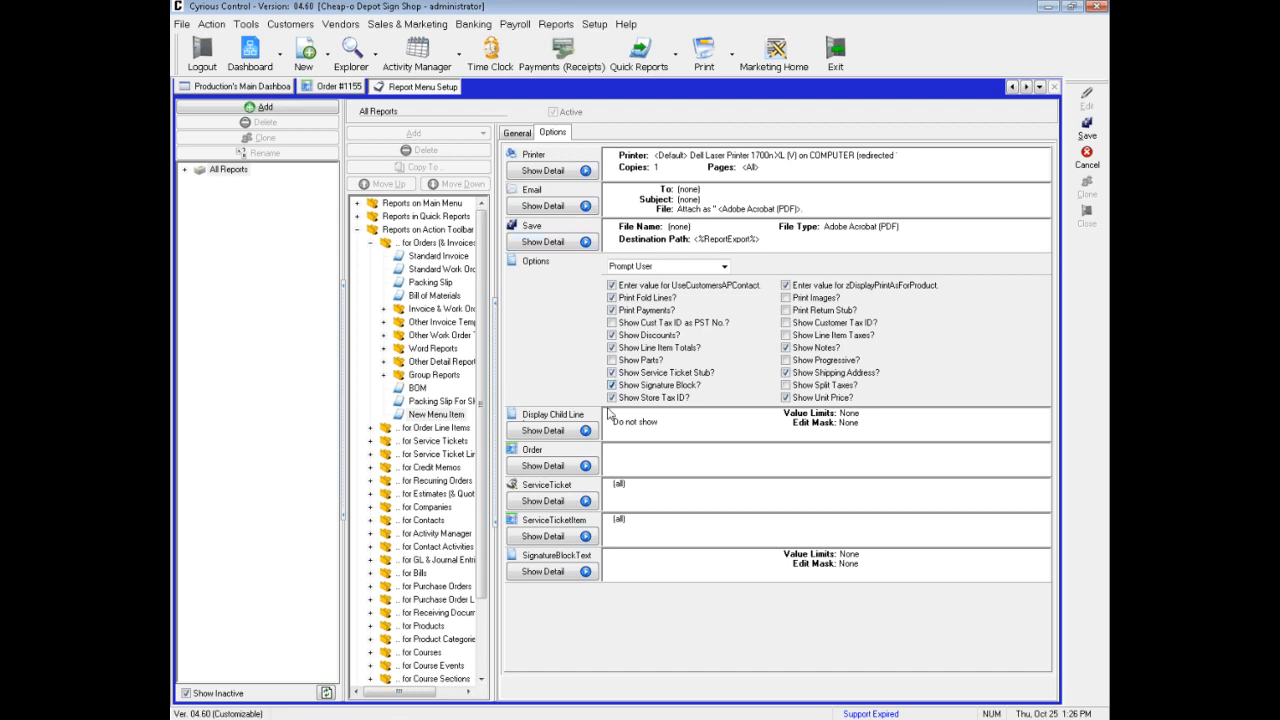
pyautogui.click(546, 432)
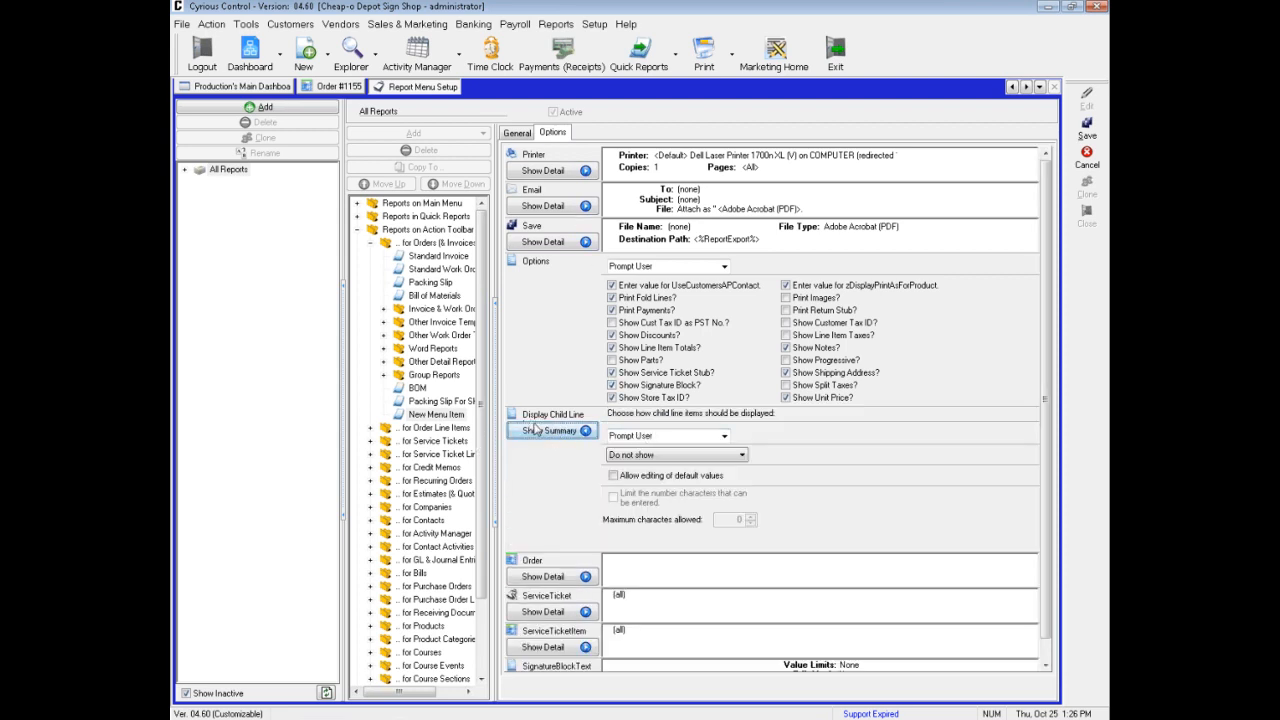
pyautogui.click(740, 456)
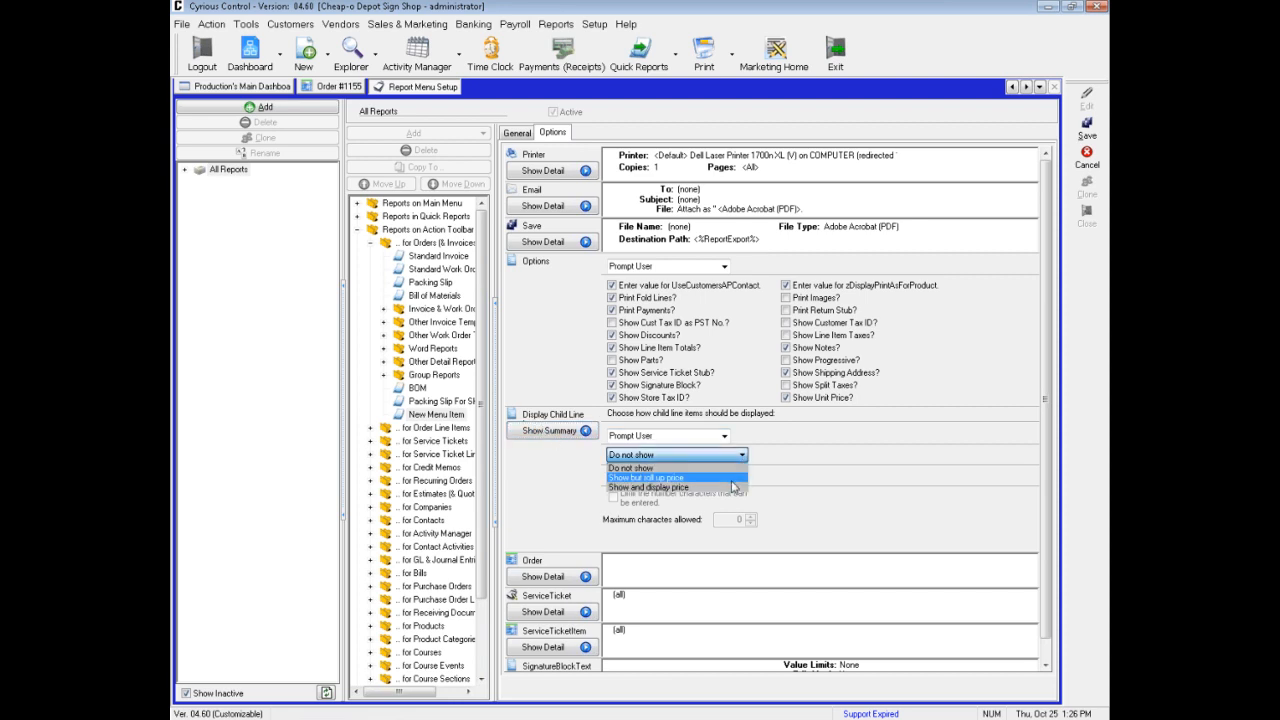
pyautogui.click(731, 489)
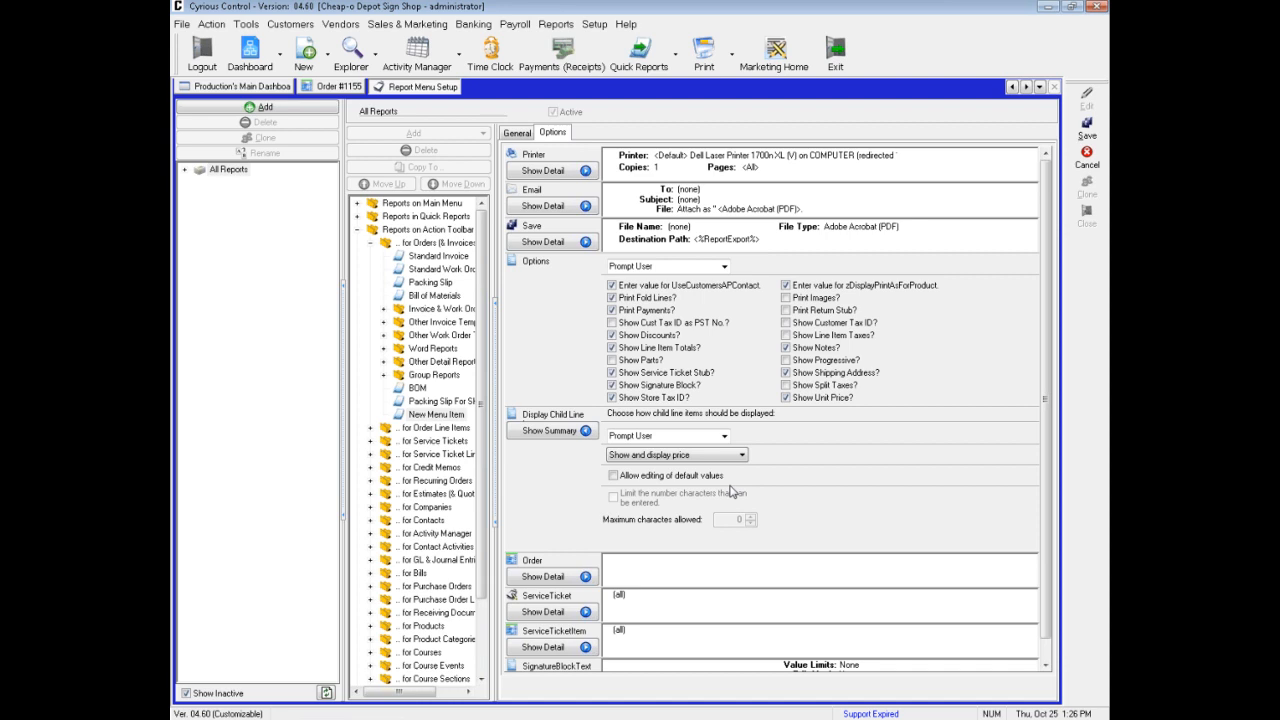
pyautogui.click(548, 431)
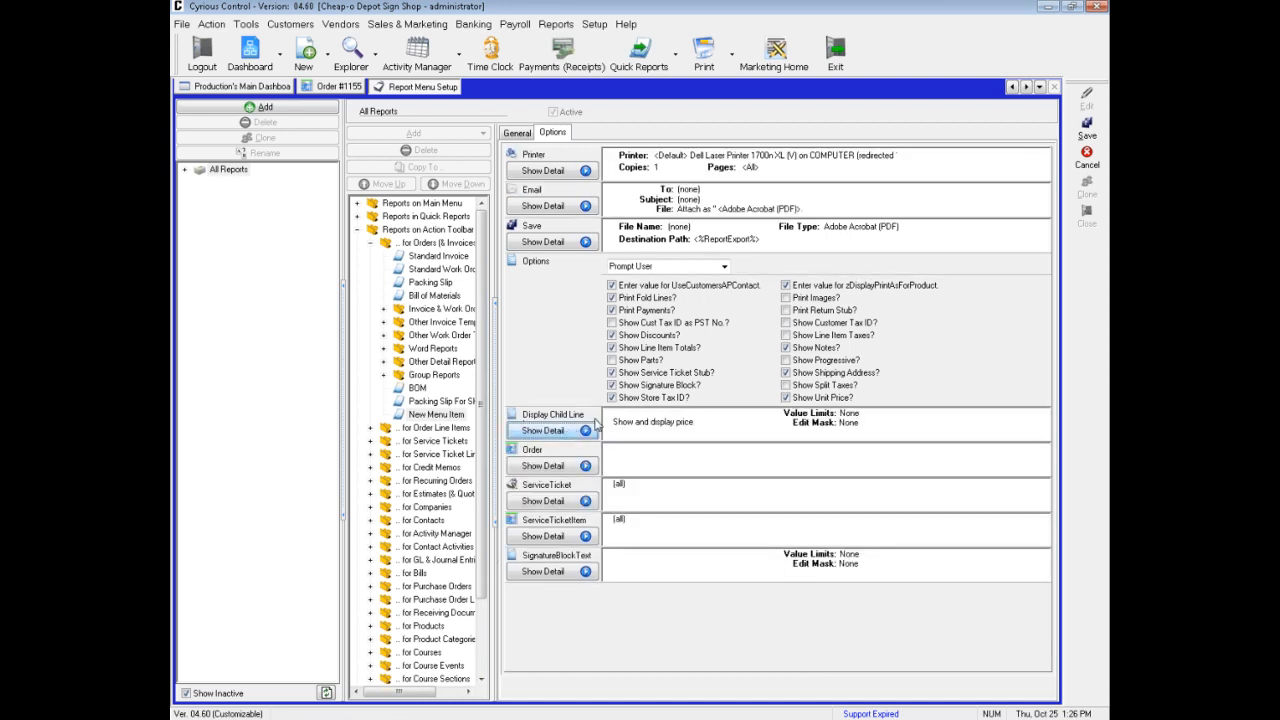
pyautogui.click(786, 335)
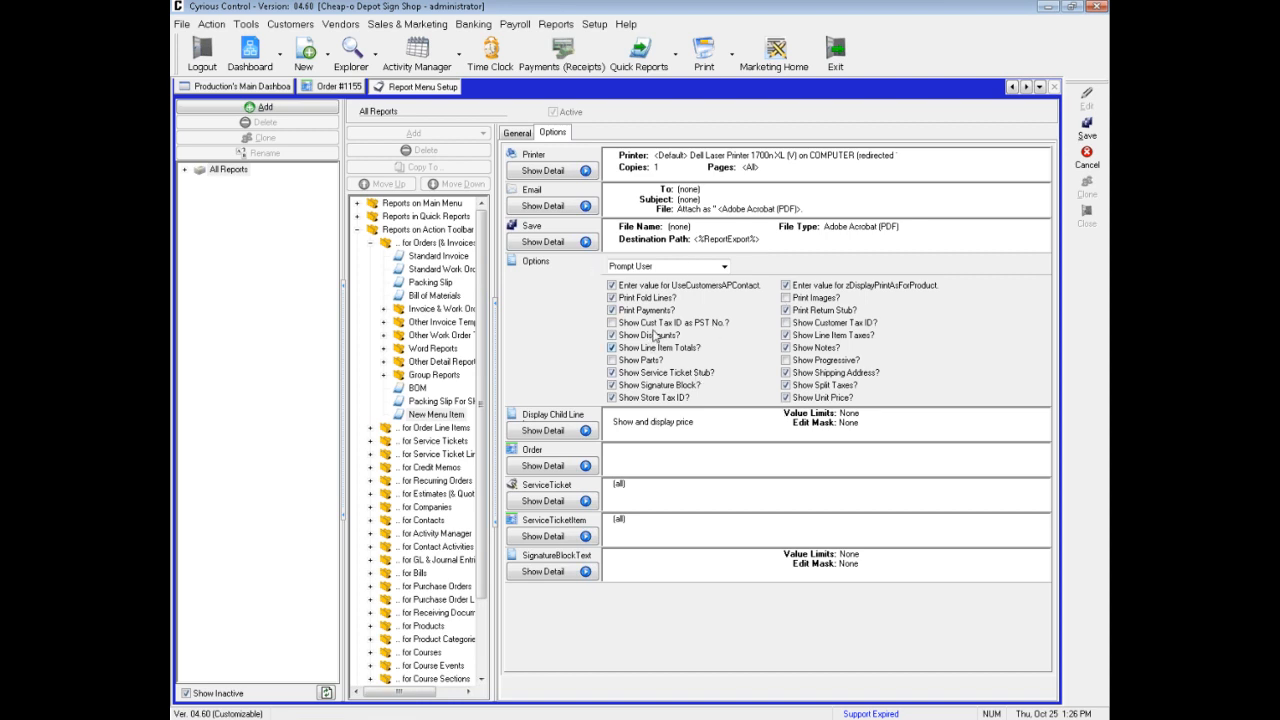
pyautogui.click(1090, 132)
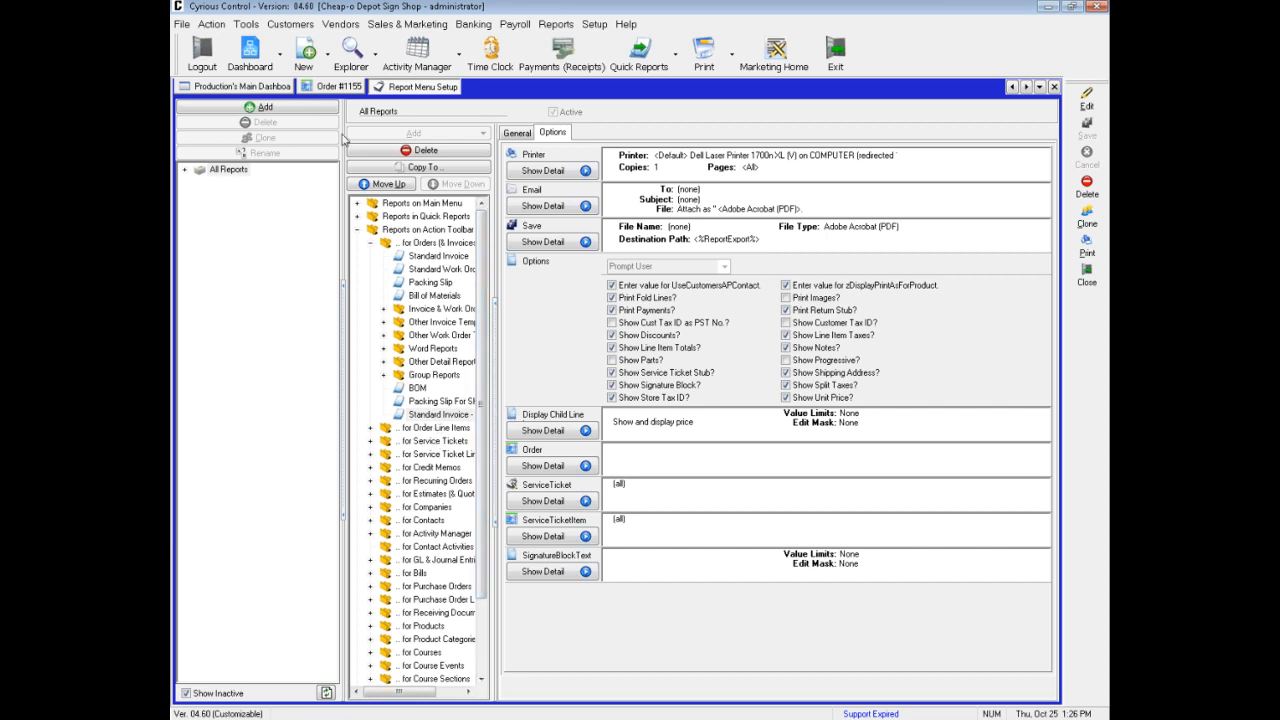
# Review the Standard Invoice - Detailed report criteria from the ABC Consulting Company order, and dismiss them without printing
pyautogui.click(340, 88)
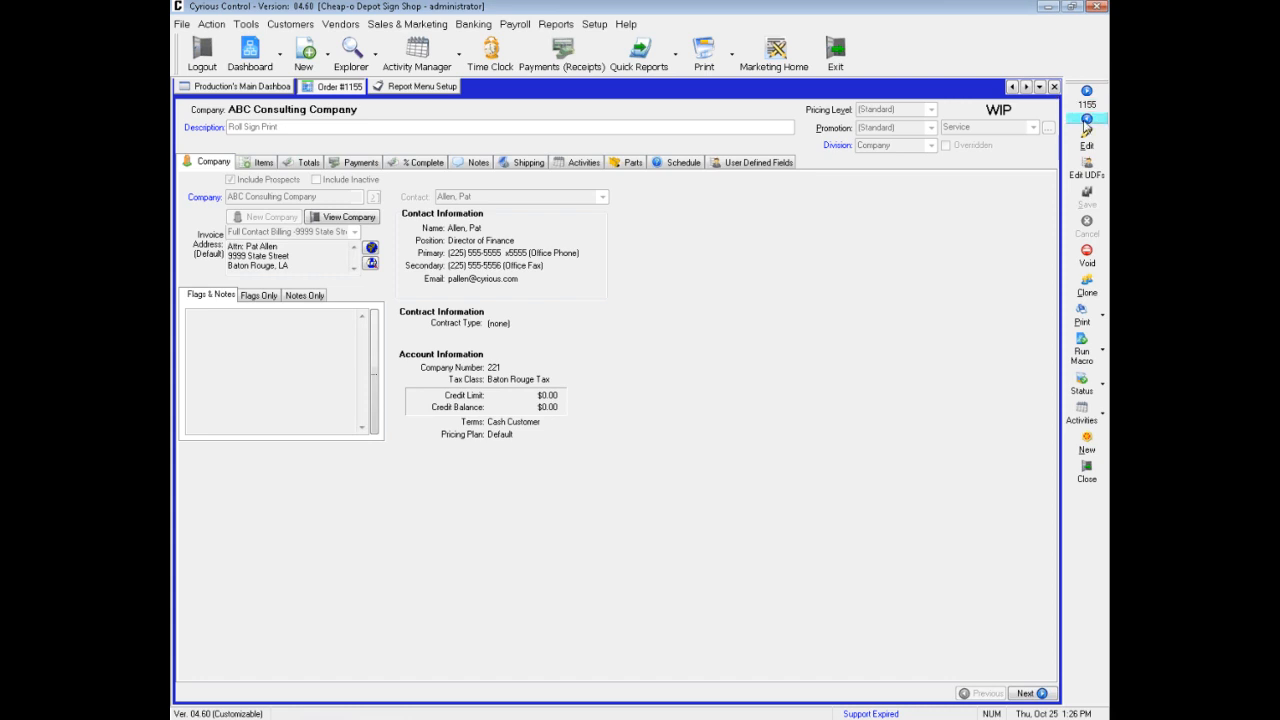
pyautogui.click(1102, 316)
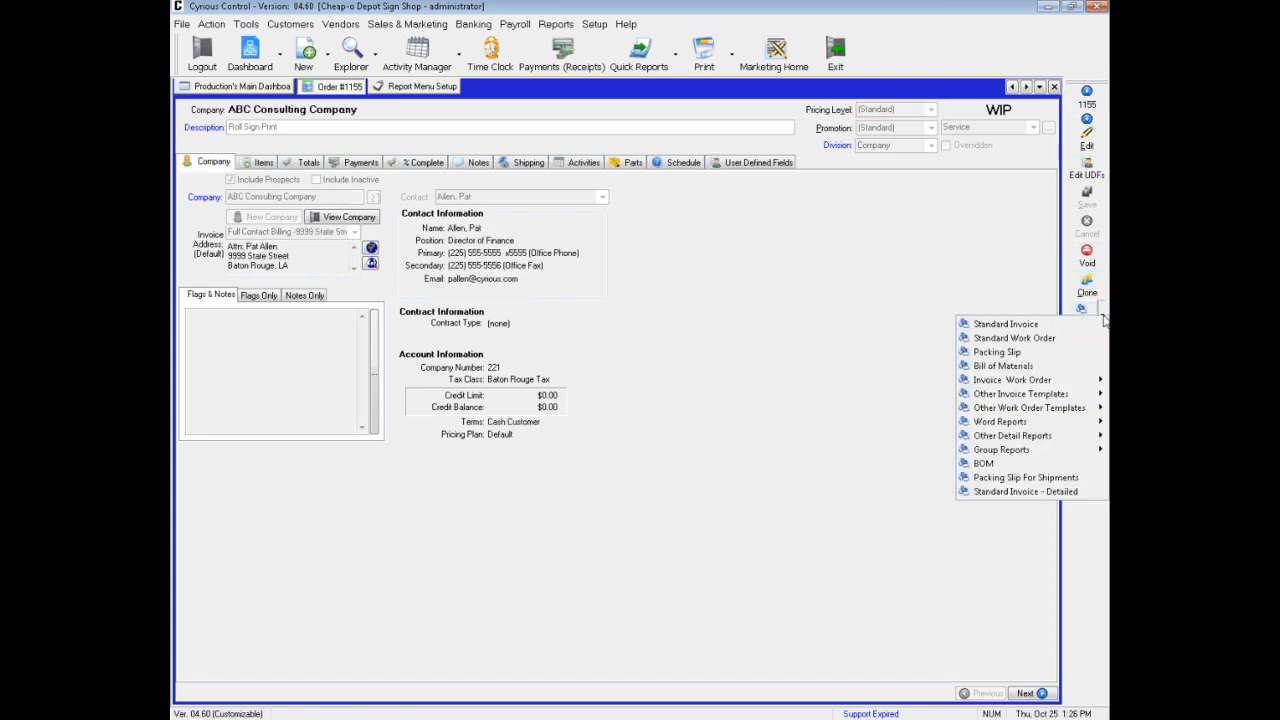
pyautogui.click(986, 492)
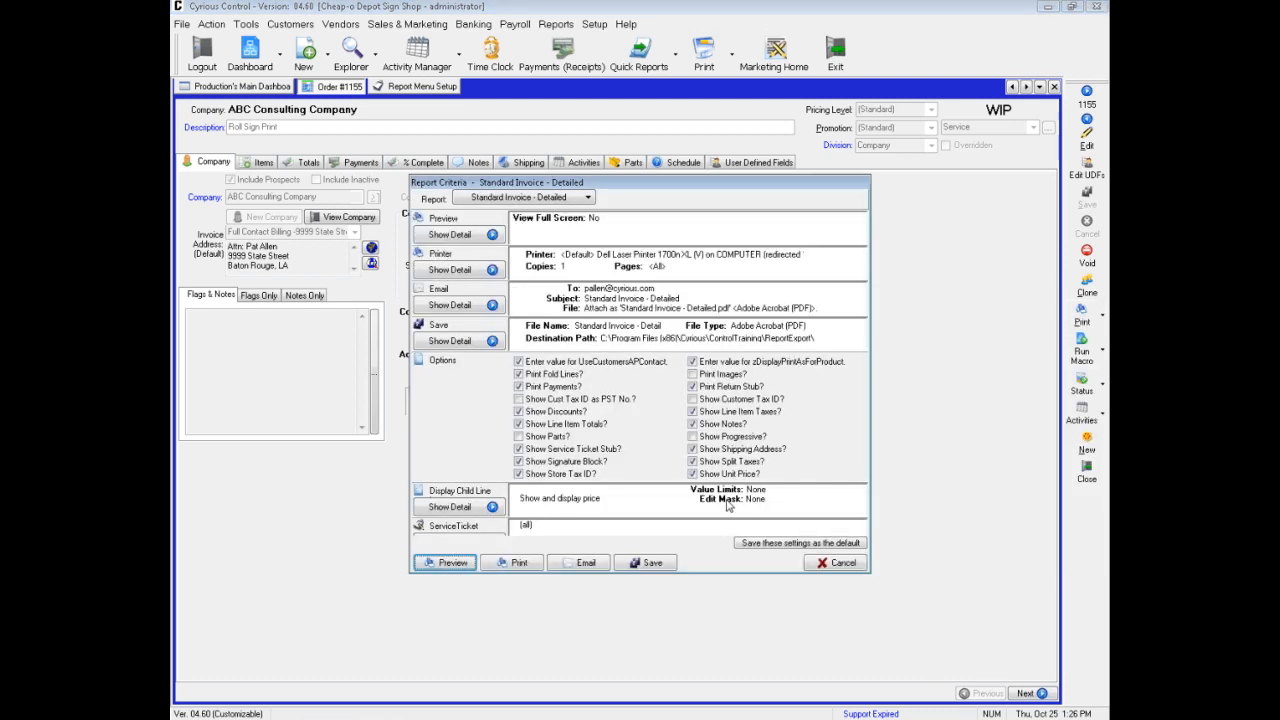
pyautogui.click(834, 564)
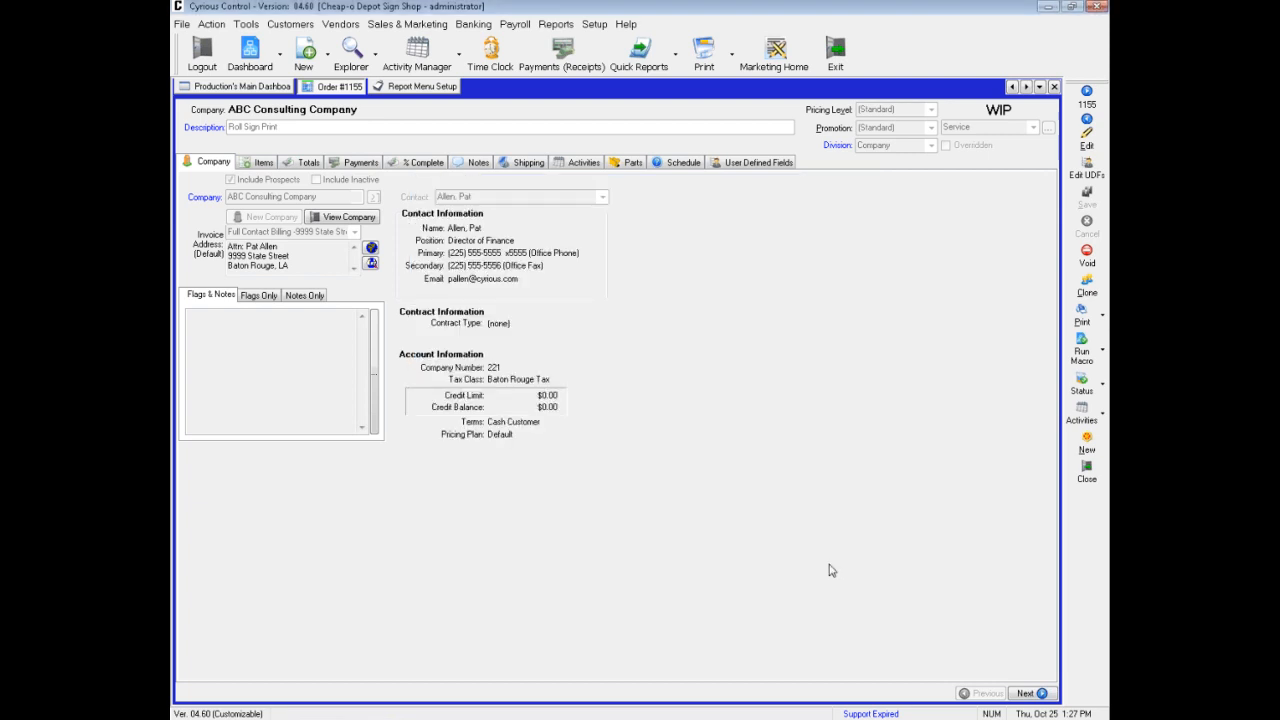
# Return to Report Menu Setup, collapse Reports on Action Toolbar, and expand the Reports on Main Menu groups
pyautogui.click(403, 90)
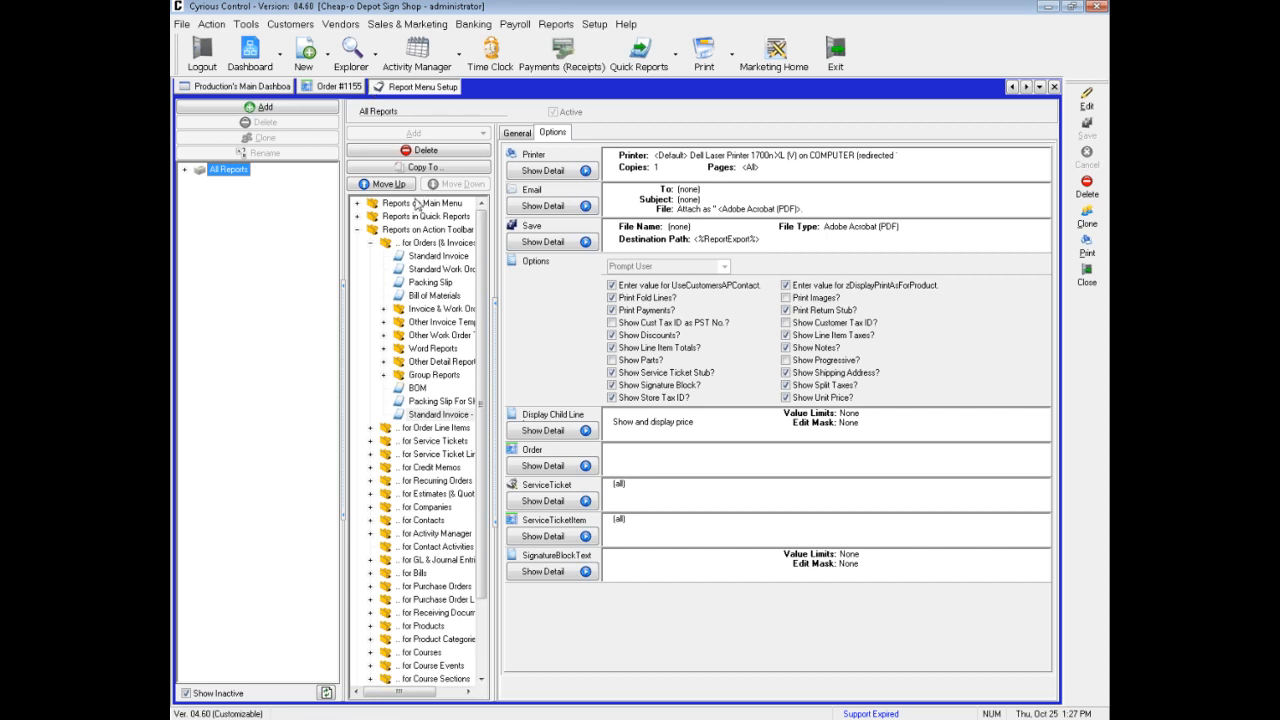
pyautogui.click(354, 230)
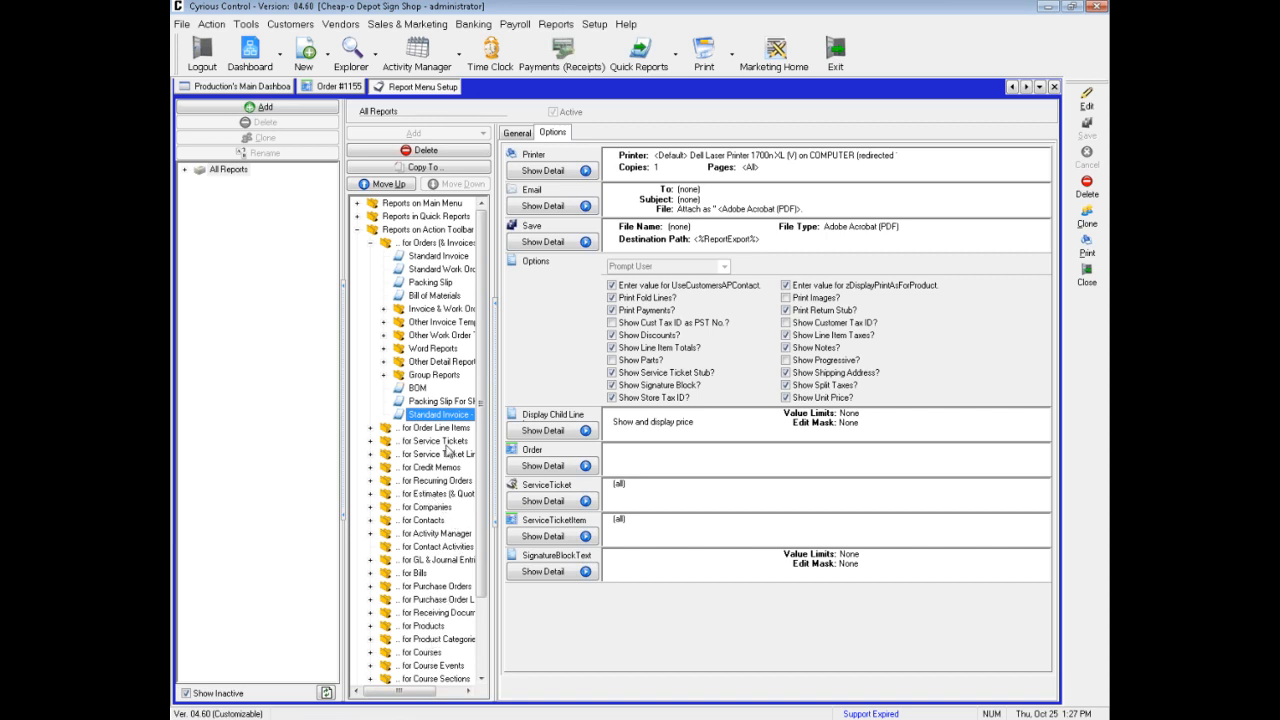
pyautogui.click(358, 230)
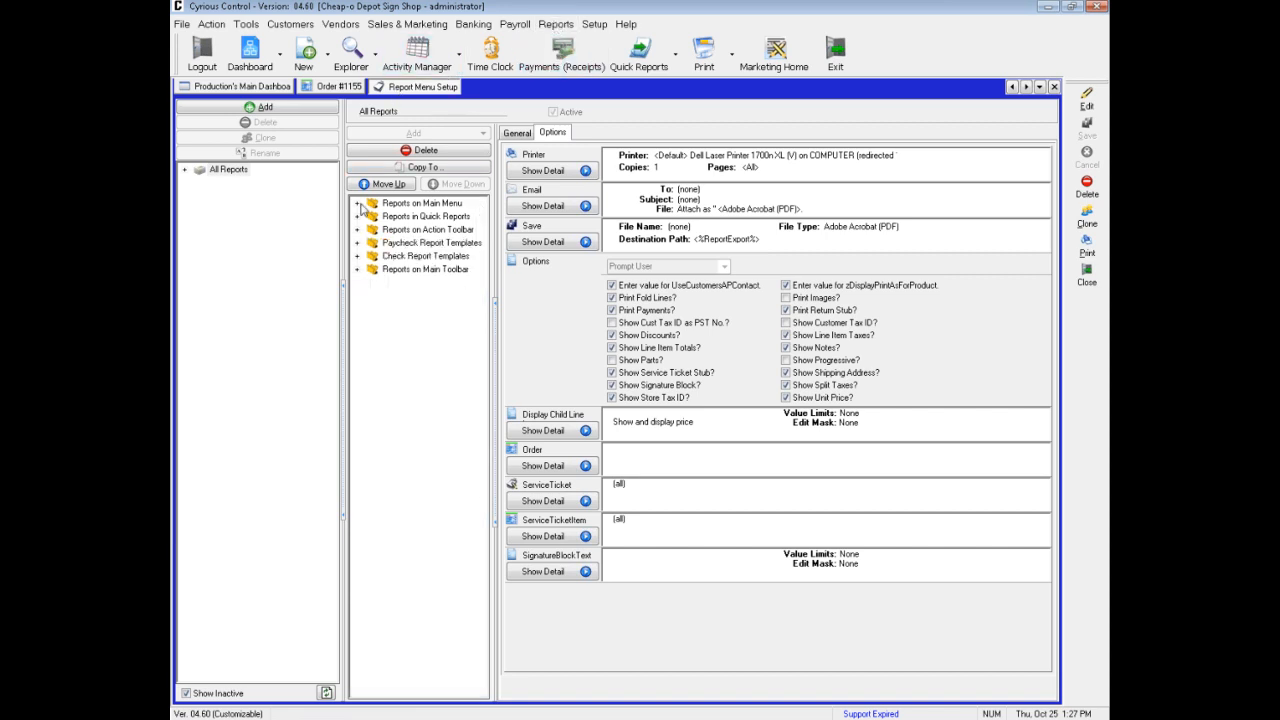
pyautogui.click(358, 204)
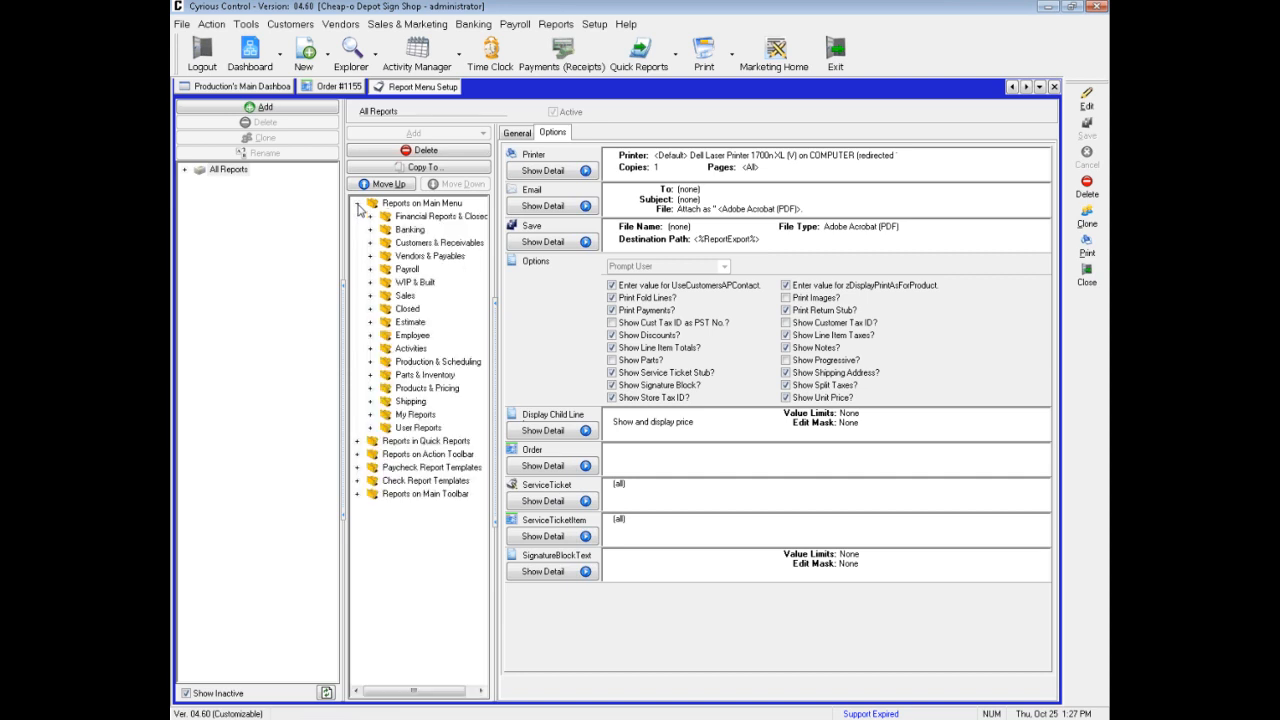